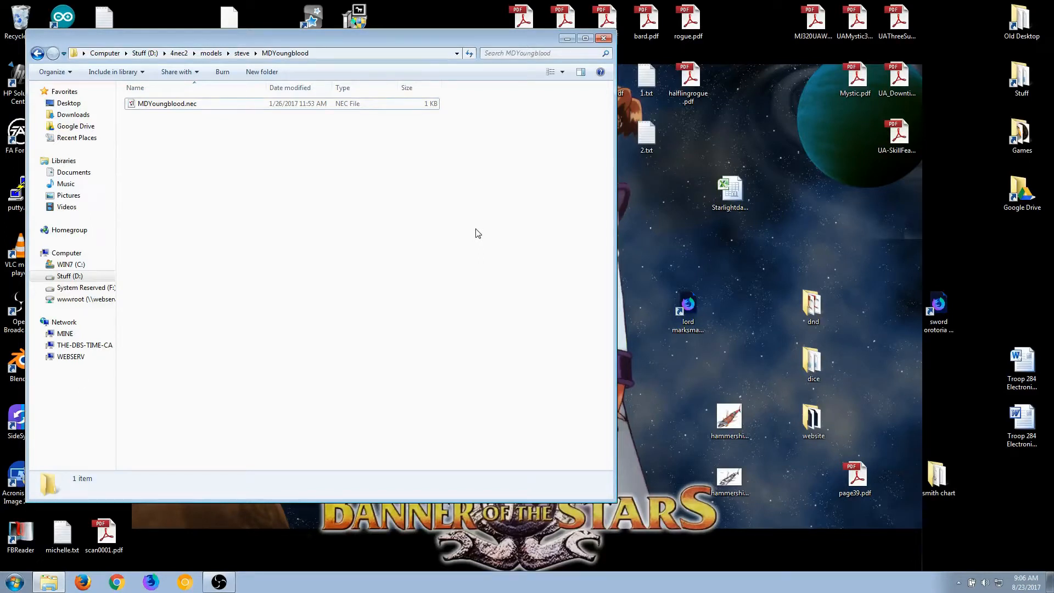
# - Open the MDYoungblood.nec model in 4nec2 and minimize the folder window
pyautogui.doubleClick(161, 105)
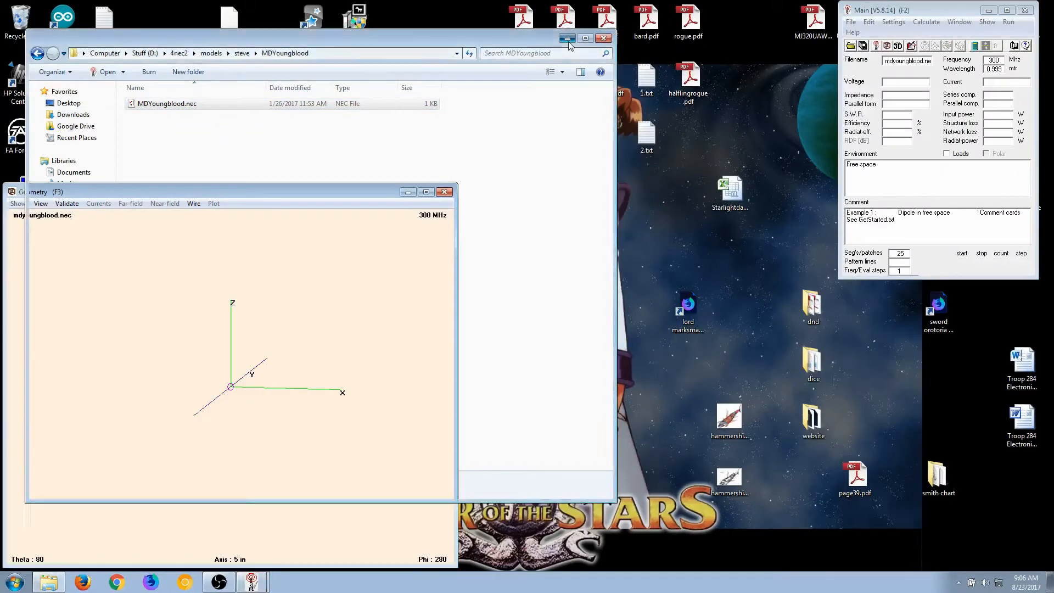
pyautogui.click(566, 38)
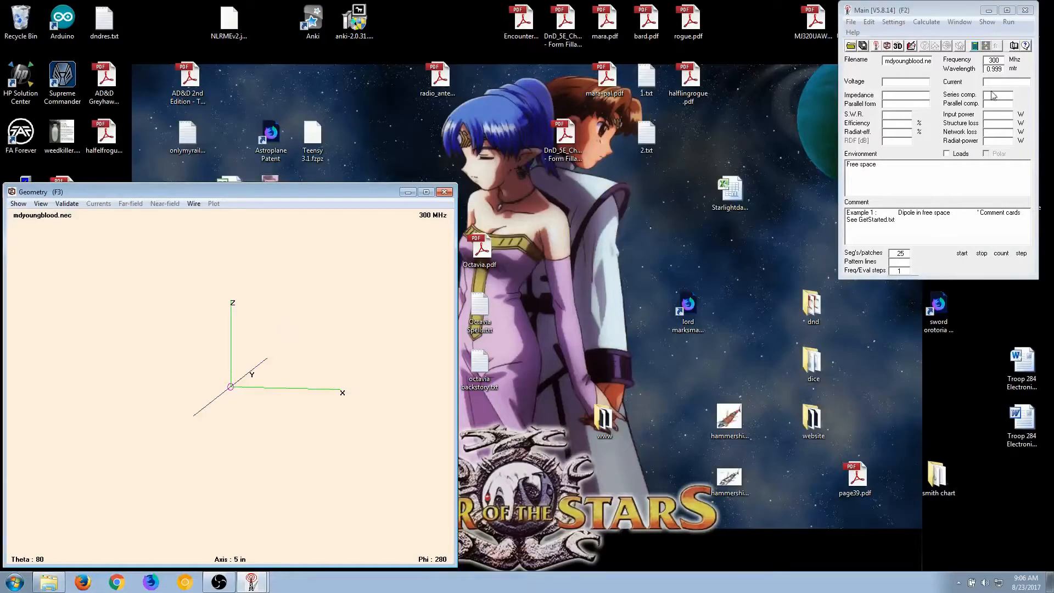
pyautogui.click(930, 15)
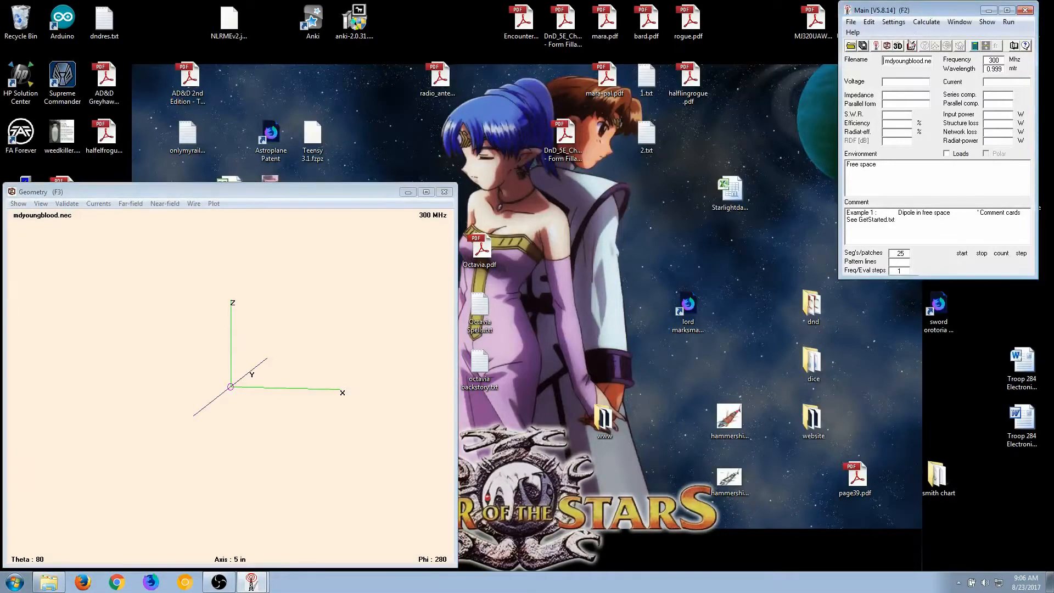
# - Turn auto segmentation off and on again with 50 segments per half-wave
pyautogui.click(897, 24)
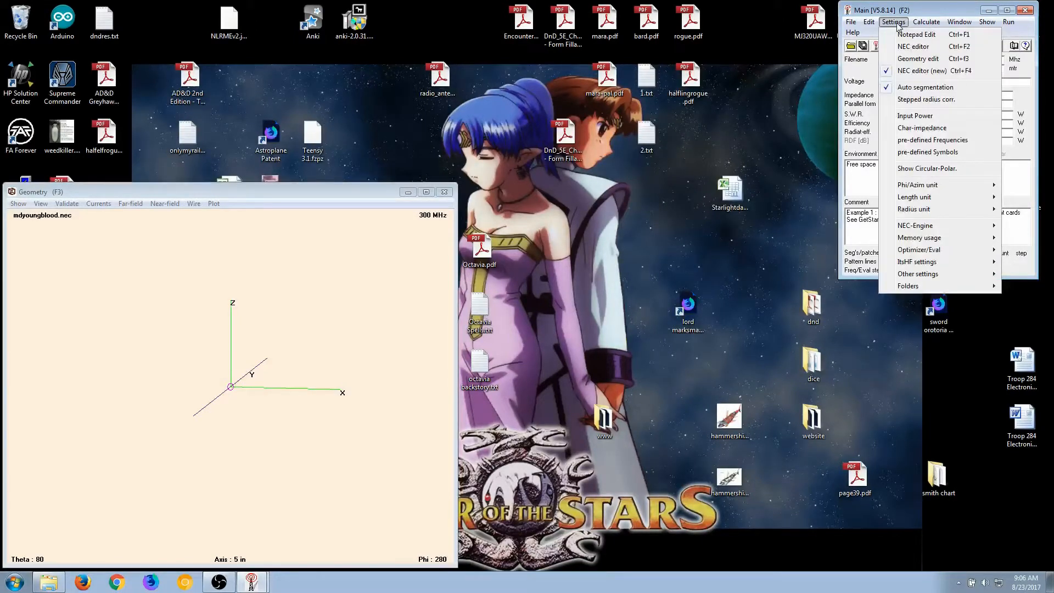
pyautogui.click(910, 87)
pyautogui.click(898, 25)
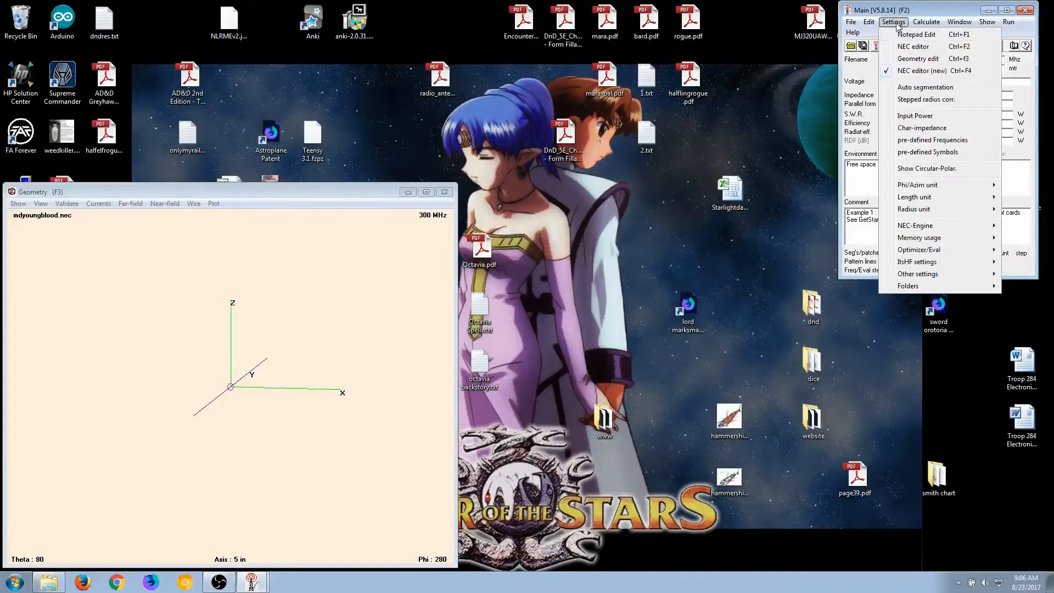
pyautogui.click(908, 88)
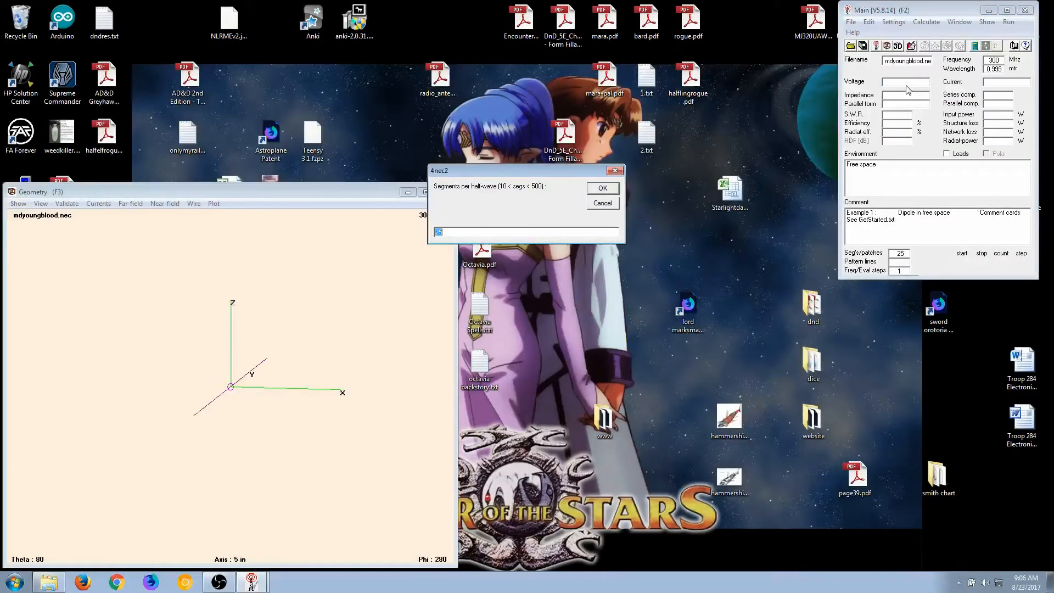
pyautogui.write('50')
pyautogui.click(601, 189)
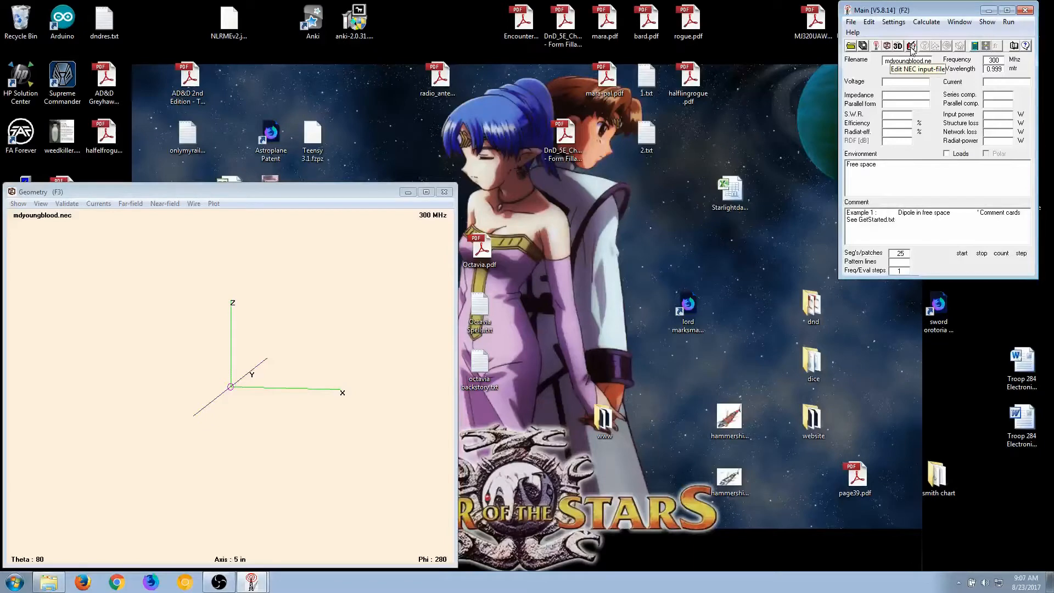
pyautogui.click(911, 47)
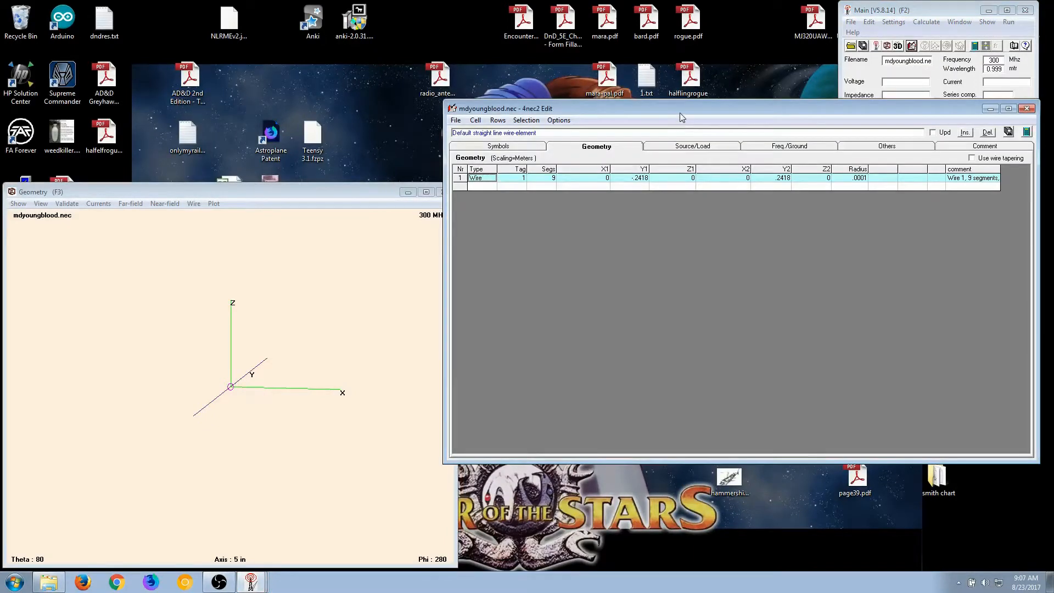
pyautogui.moveTo(679, 113); pyautogui.dragTo(657, 126)
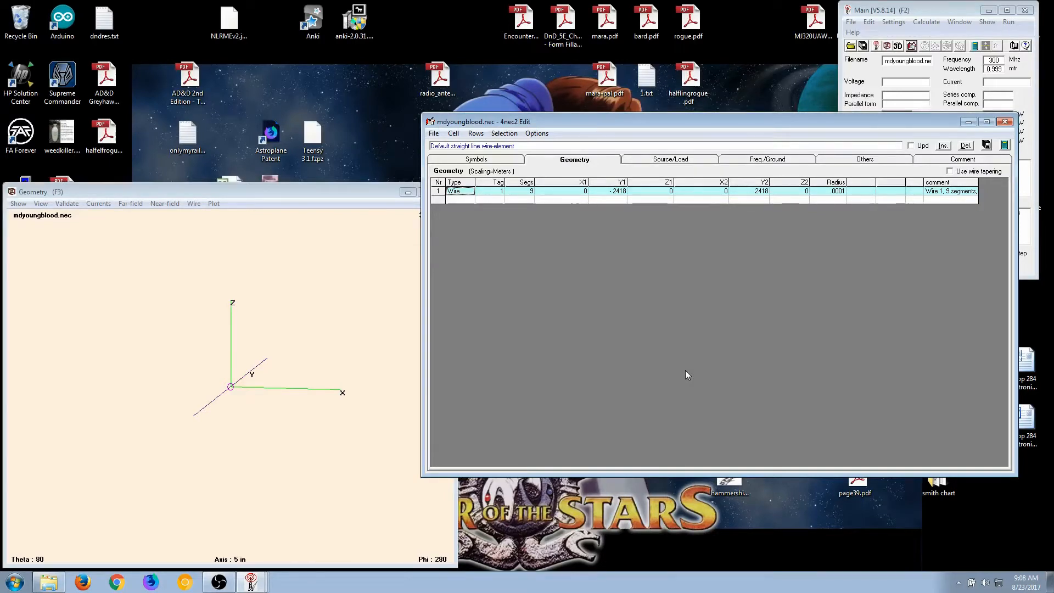
pyautogui.click(1005, 122)
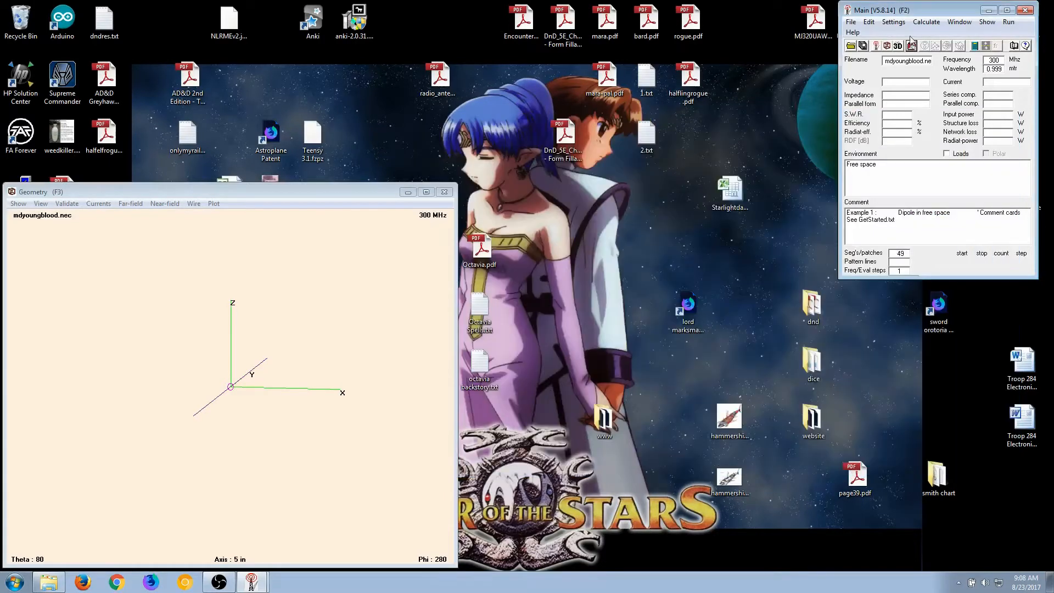
# - Select NEC editor (new) as the editor and open the model's input file in it
pyautogui.click(893, 24)
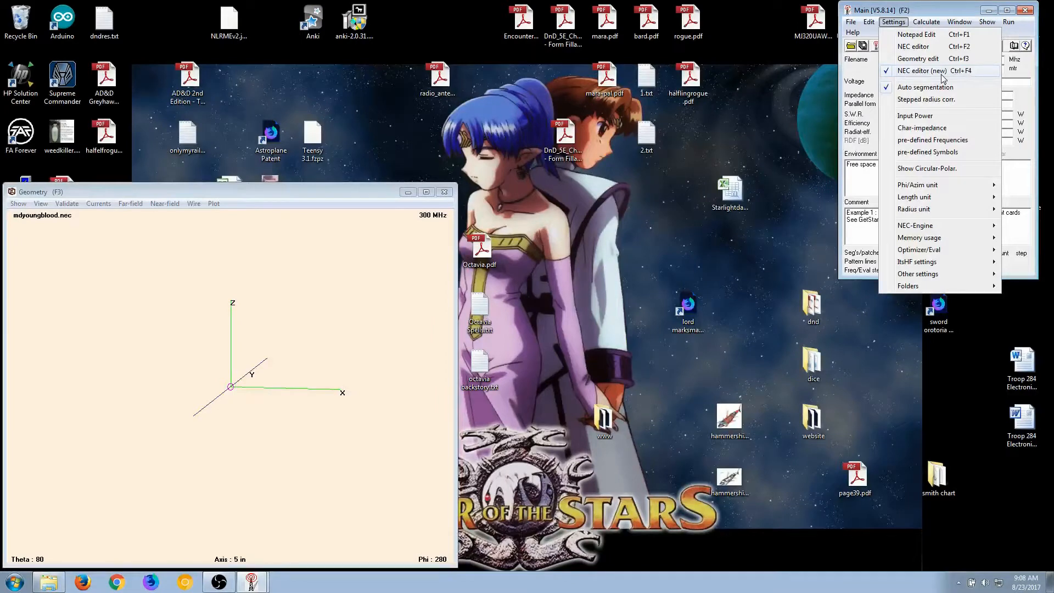
pyautogui.click(885, 73)
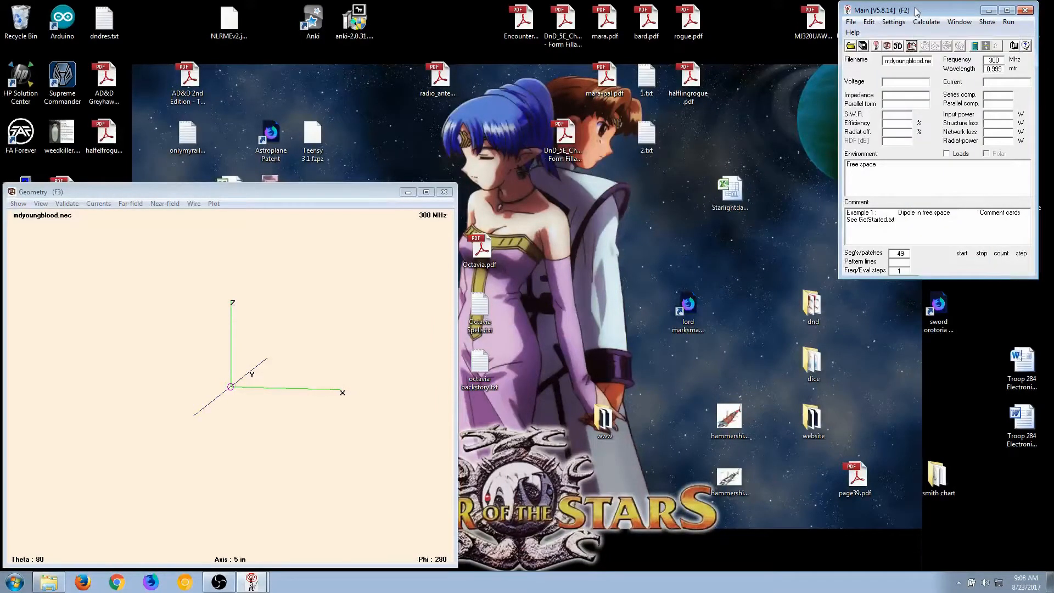
pyautogui.click(911, 46)
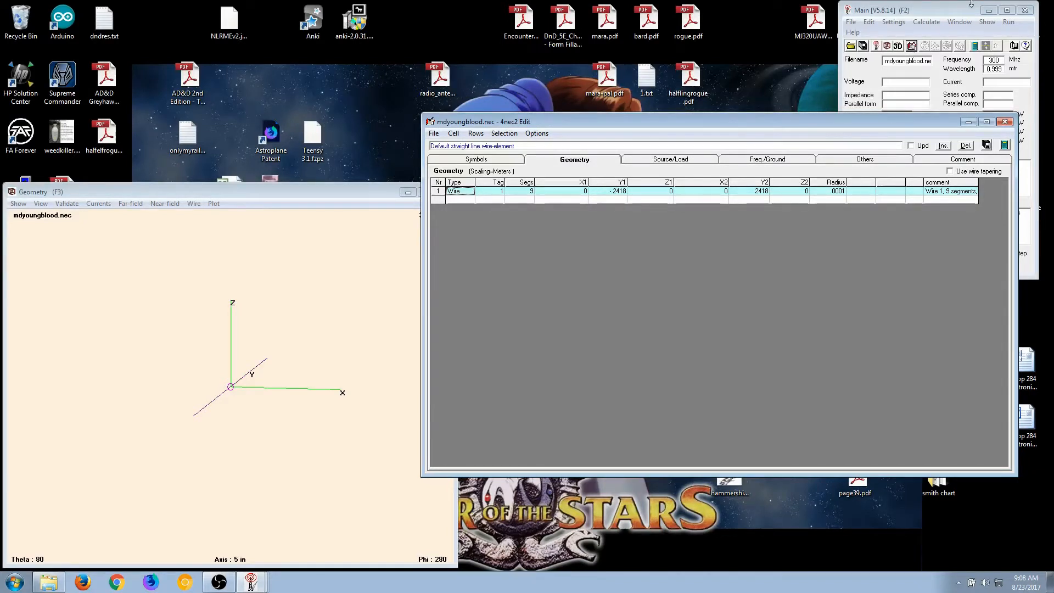
# - Set the model's scaling to inches and its frequency to 27.2 MHz
pyautogui.click(480, 160)
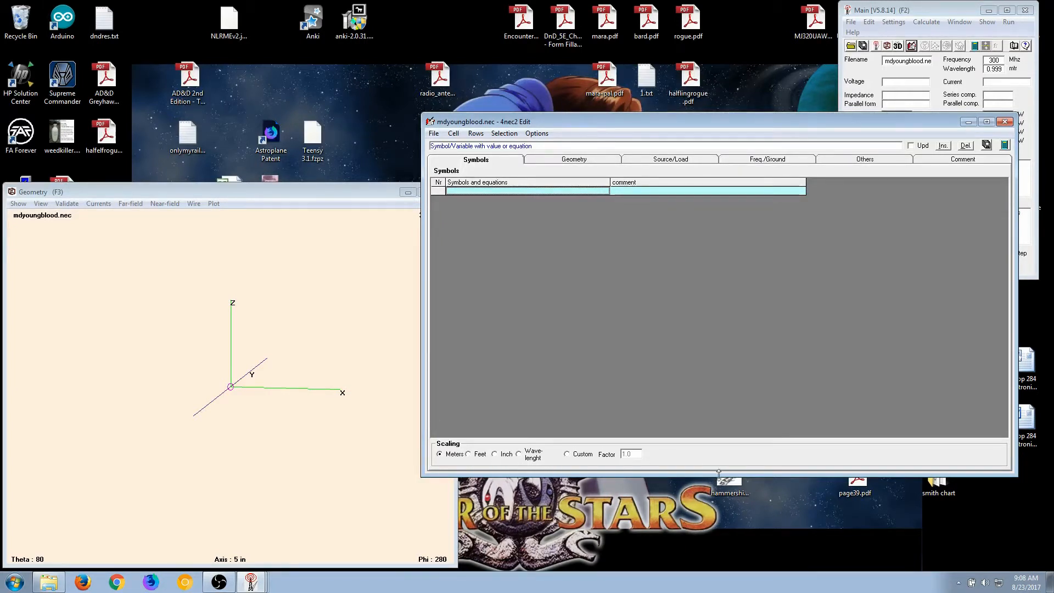
pyautogui.click(497, 455)
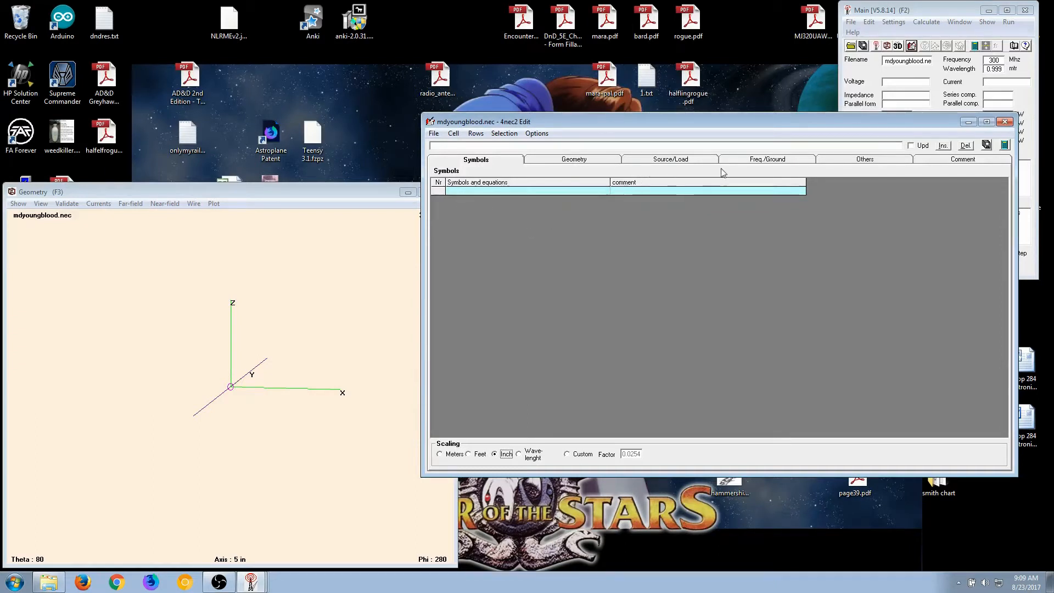
pyautogui.click(751, 162)
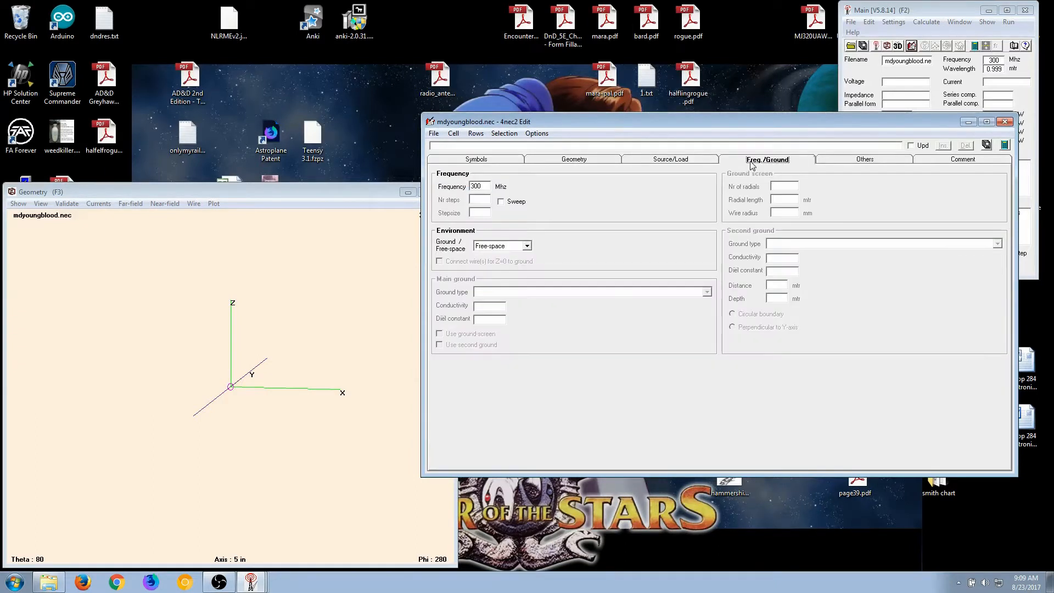
pyautogui.click(482, 187)
pyautogui.write('27.2')
# - Set the antenna environment to Real ground with the Moderate ground type
pyautogui.click(527, 246)
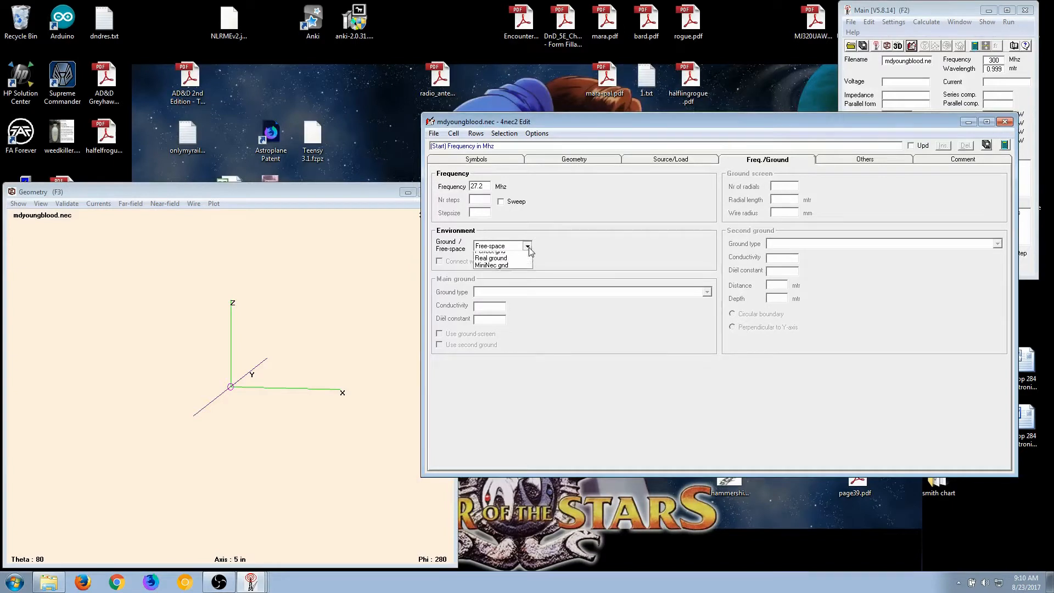
pyautogui.click(495, 278)
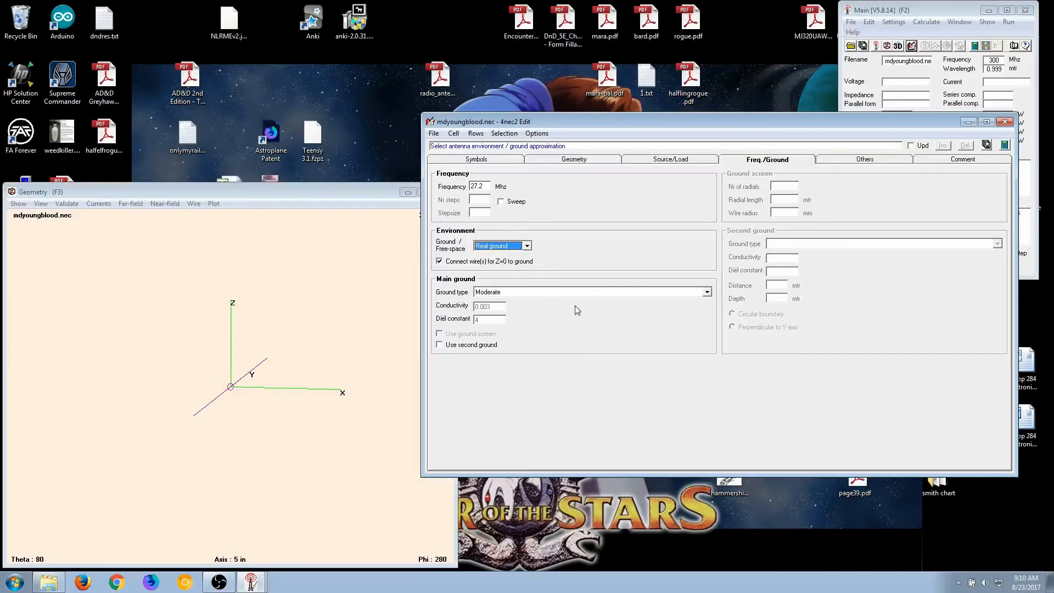
pyautogui.click(529, 291)
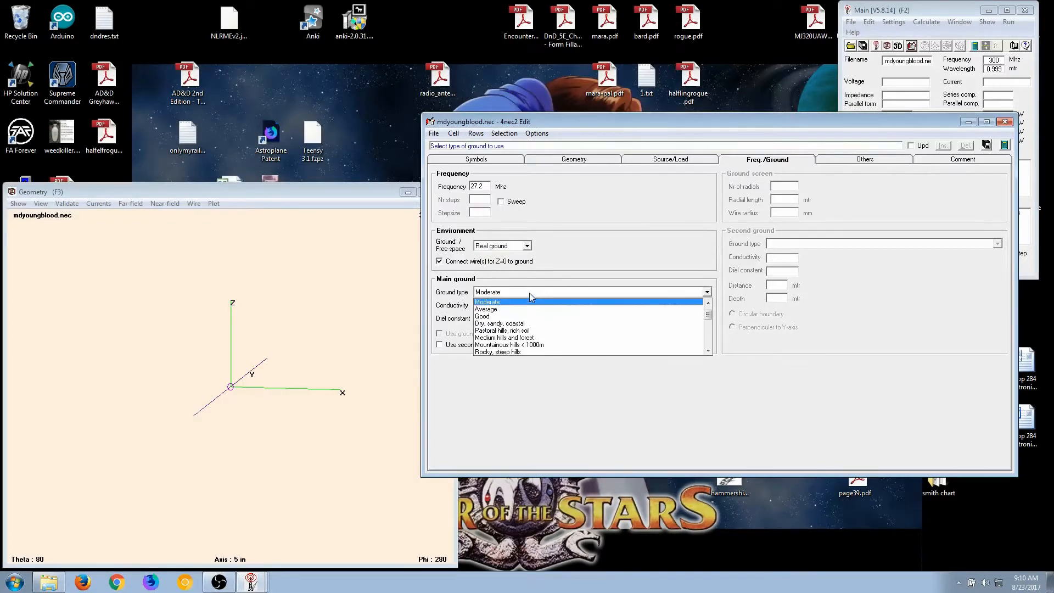
pyautogui.click(521, 302)
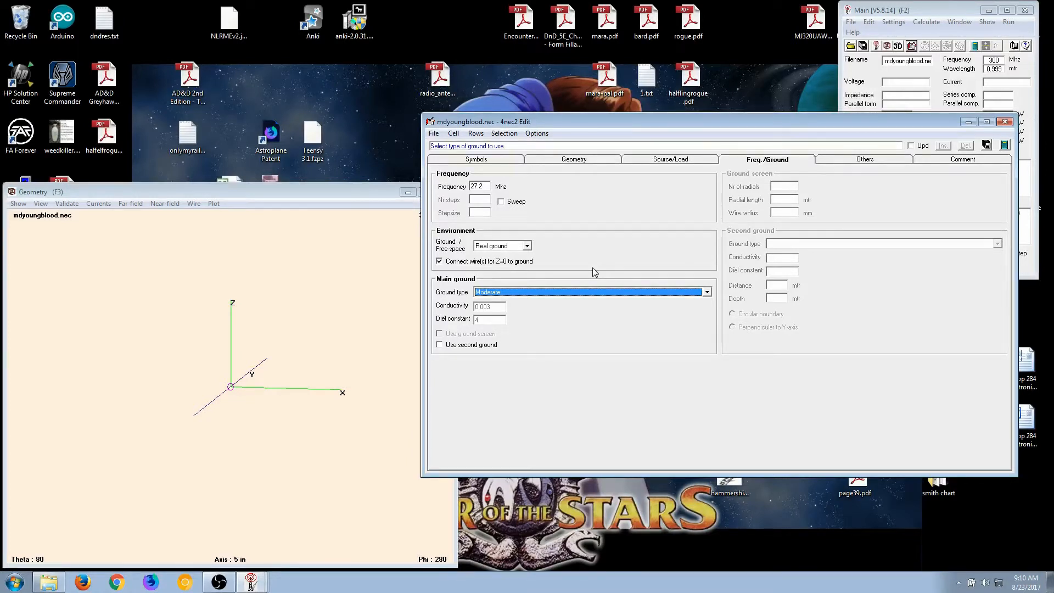
# - Delete the existing example comment text from the model
pyautogui.click(878, 159)
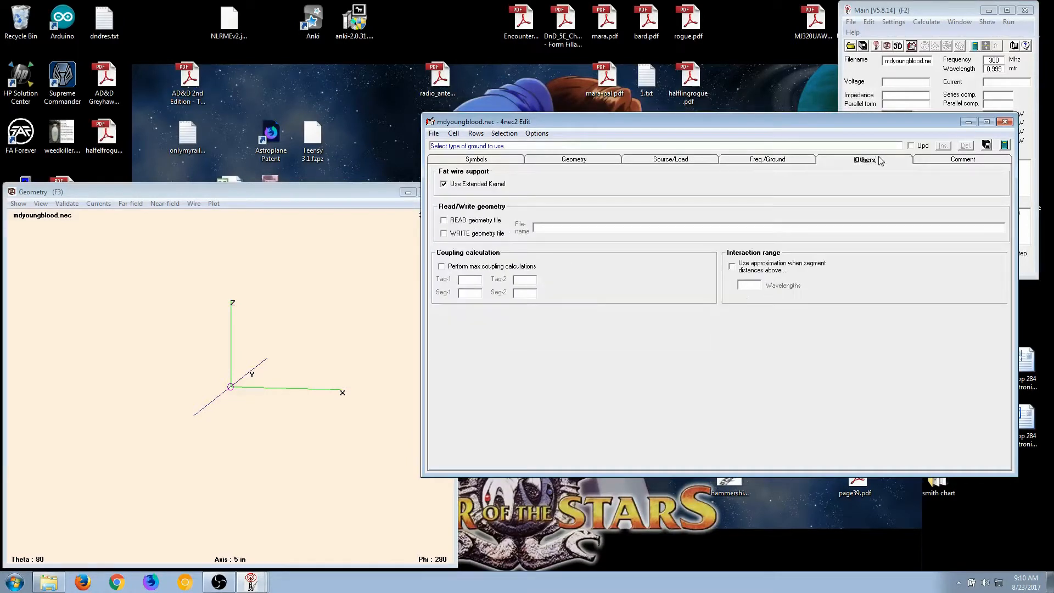
pyautogui.click(943, 160)
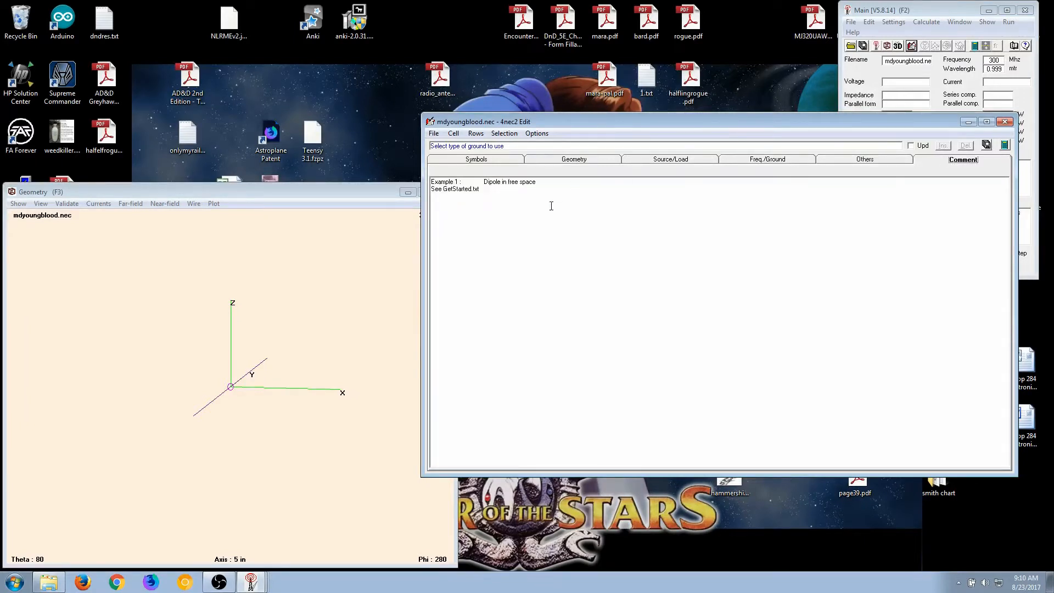
pyautogui.moveTo(476, 188); pyautogui.dragTo(406, 172)
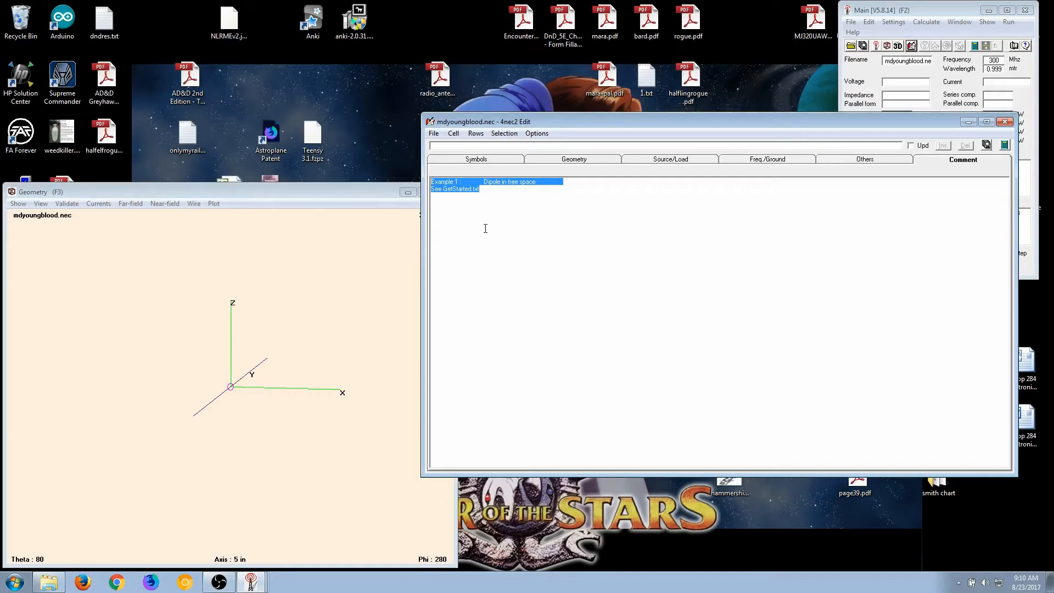
pyautogui.press('Delete')
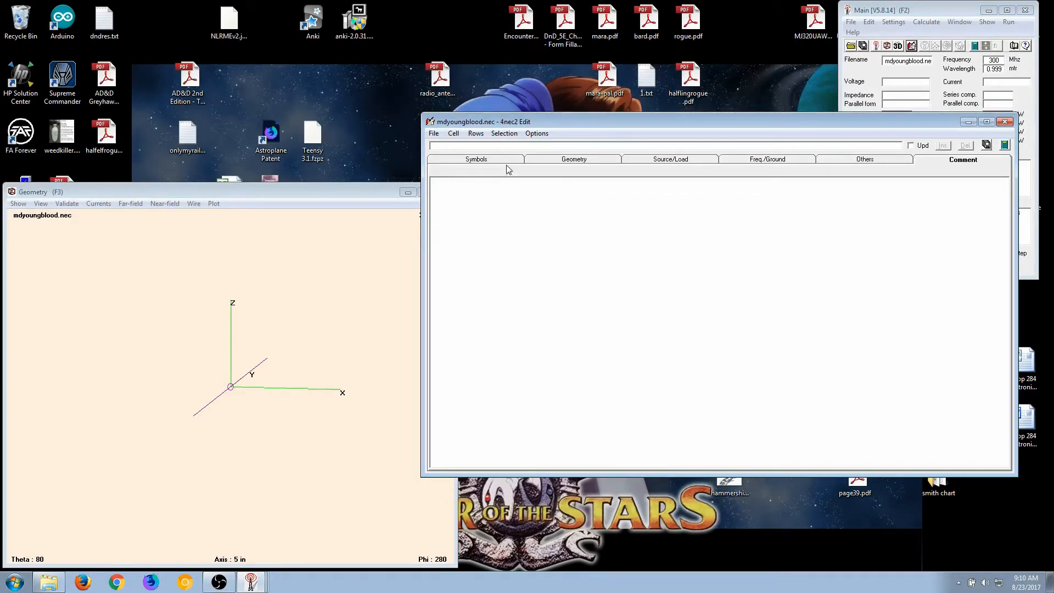
# - Define the symbol ah=42 in the first row with the comment "antenna height"
pyautogui.click(476, 159)
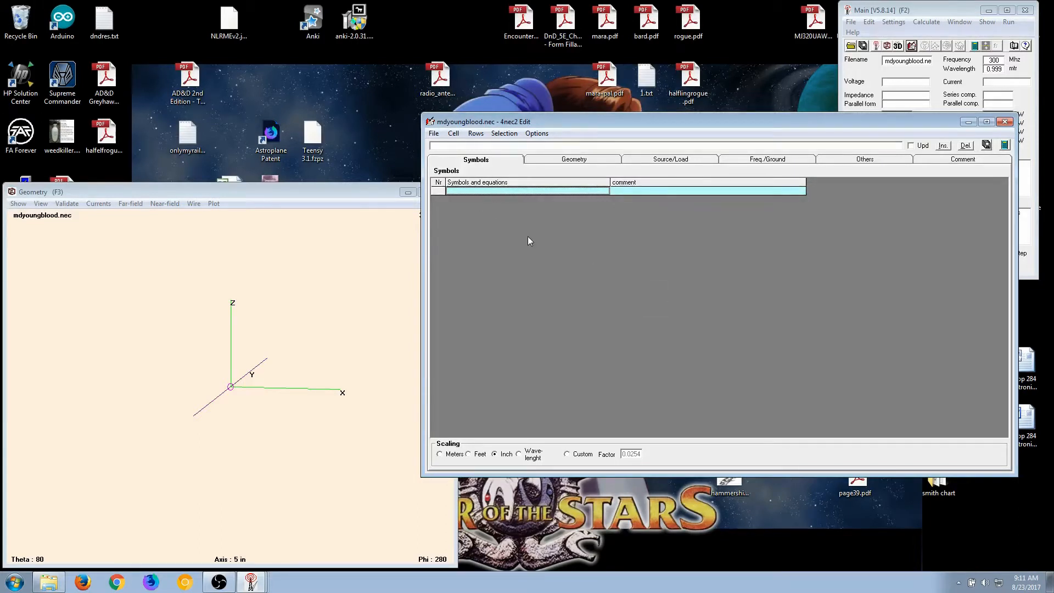
pyautogui.write('ah')
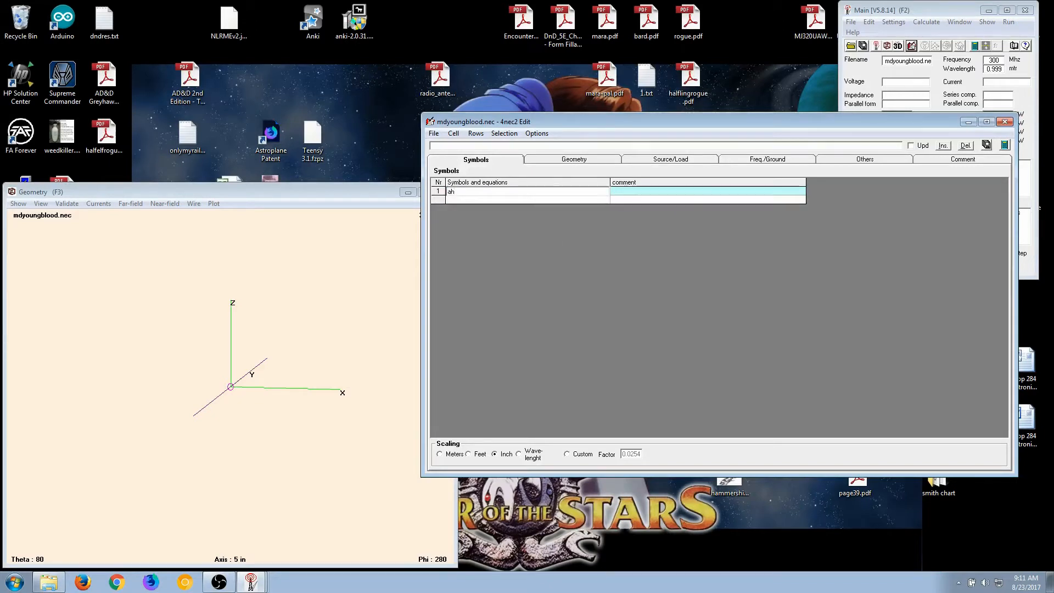
pyautogui.write('=')
pyautogui.write('42')
pyautogui.press('Tab')
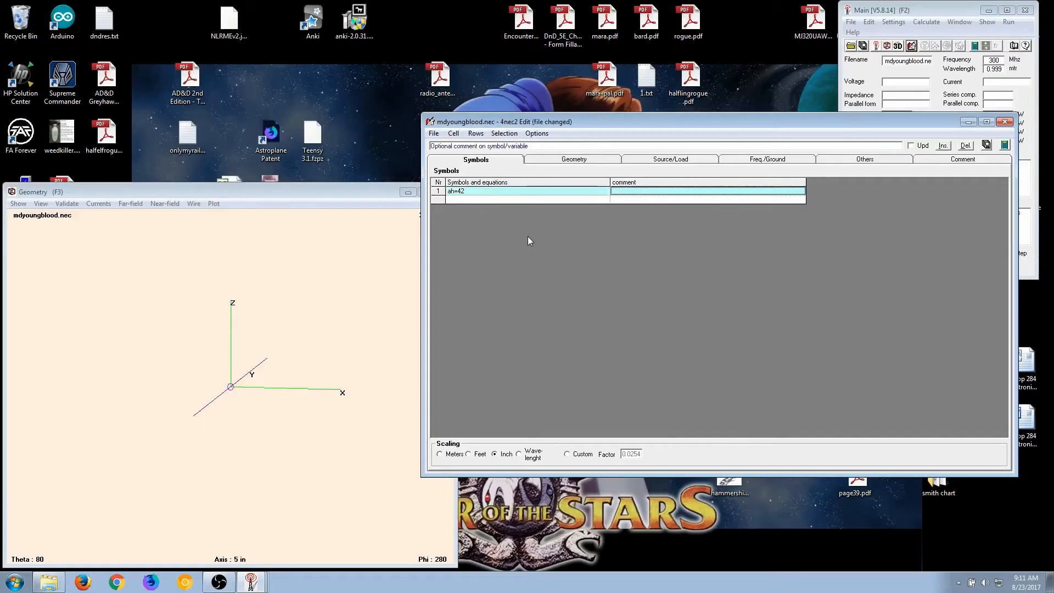
pyautogui.write('antenna height')
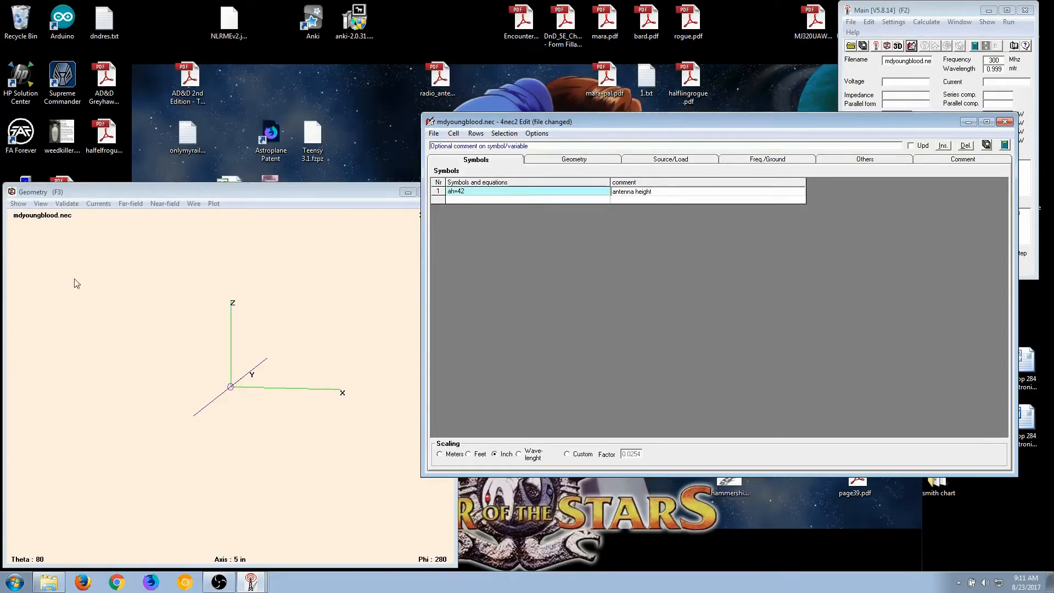
# - Calculate 20 × 12 in the Windows Calculator, then close it
pyautogui.click(6, 589)
pyautogui.click(83, 265)
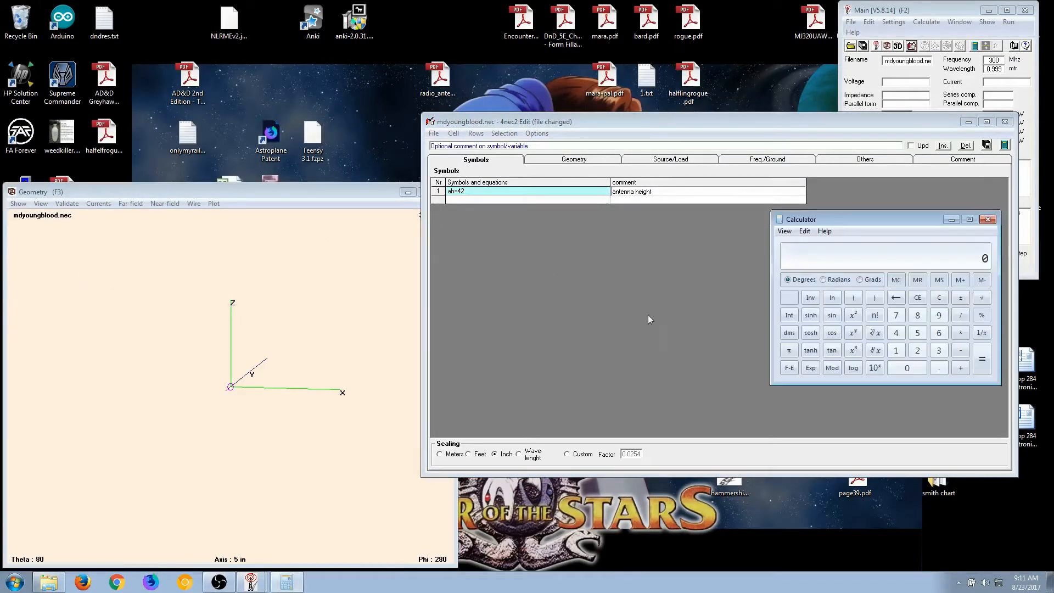
pyautogui.click(917, 350)
pyautogui.click(906, 367)
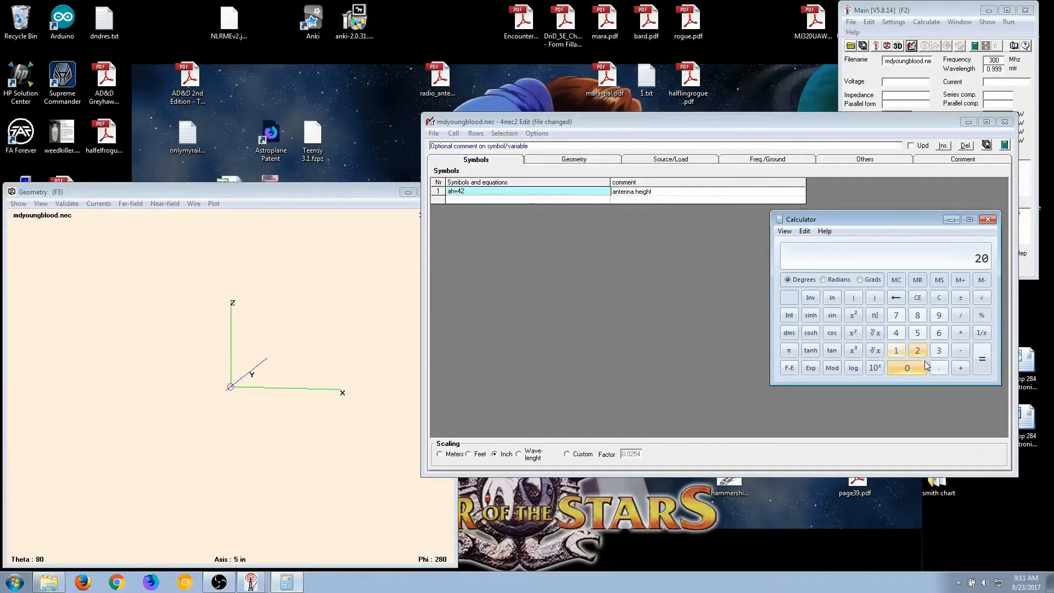
pyautogui.click(960, 332)
pyautogui.click(895, 350)
pyautogui.click(916, 350)
pyautogui.click(982, 358)
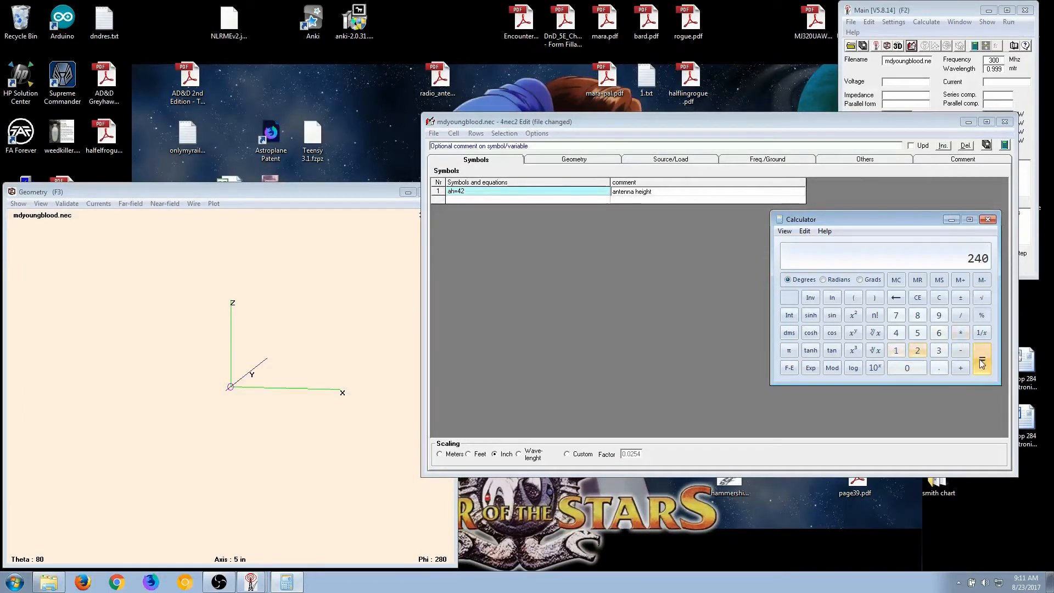
pyautogui.click(987, 219)
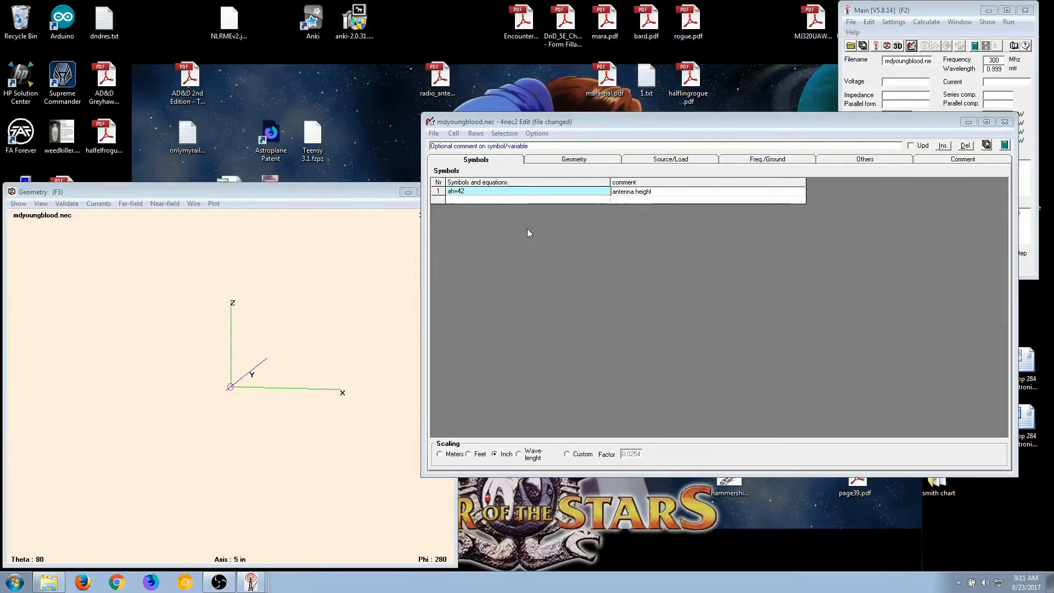
# - Change the antenna height symbol's equation to ah=240
pyautogui.click(481, 191)
pyautogui.press('BackSpace')
pyautogui.press('BackSpace')
pyautogui.write('24')
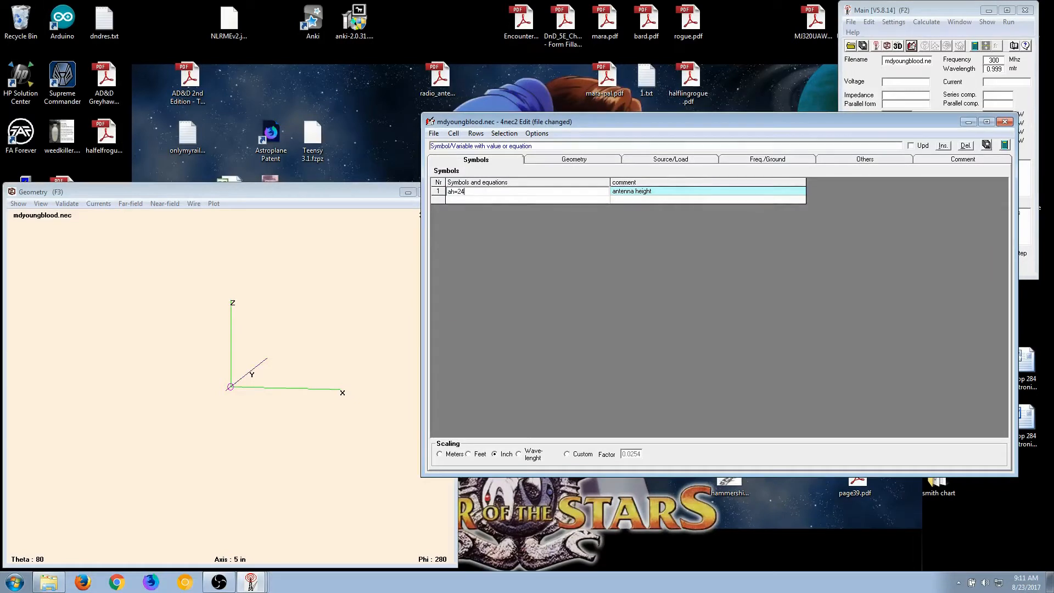
pyautogui.write('0')
pyautogui.click(496, 199)
pyautogui.press('Up')
pyautogui.press('Up')
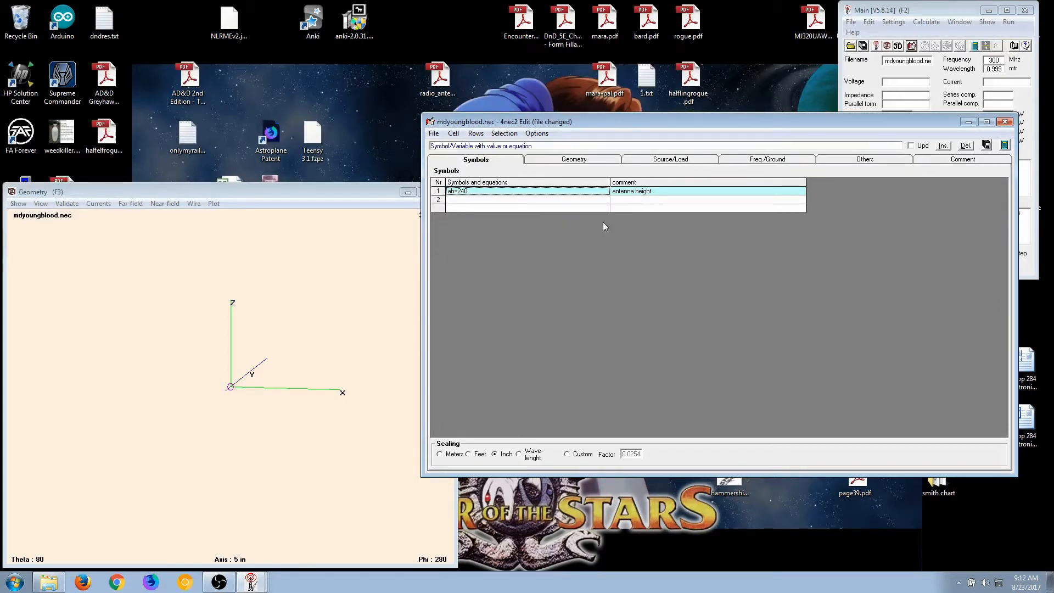
# - Begin the second symbol row with sl= and calculate 12 × 50 in the Windows Calculator, closing it when done
pyautogui.click(587, 199)
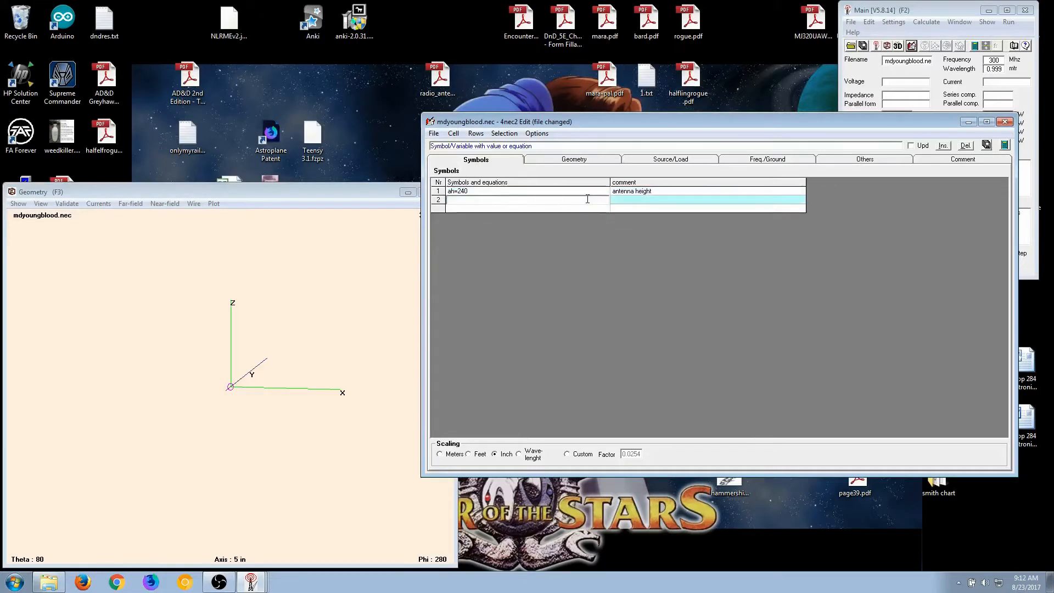
pyautogui.write('sl=')
pyautogui.press('super')
pyautogui.press('Down')
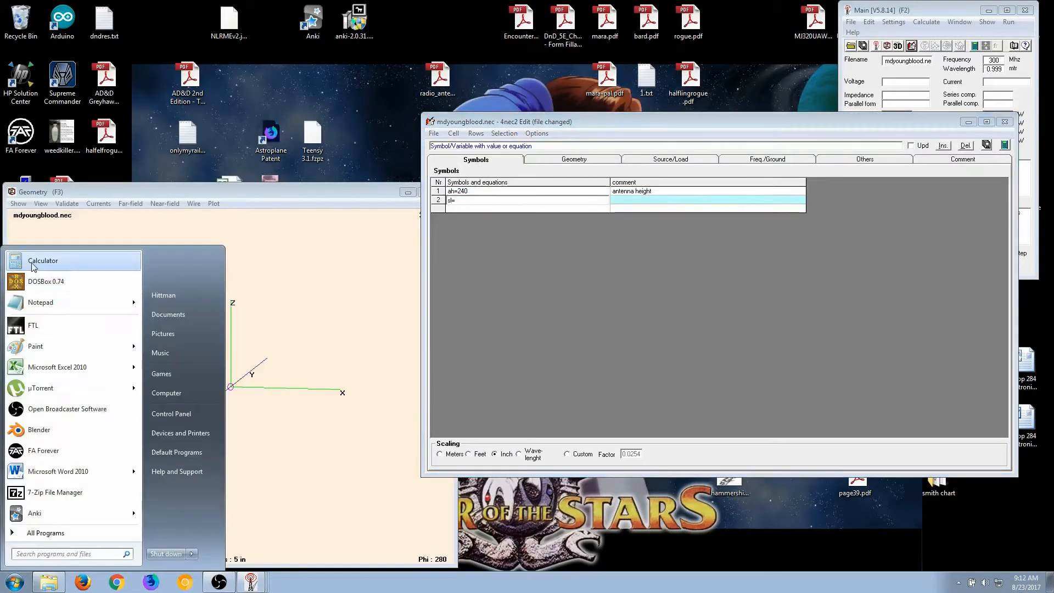
pyautogui.press('Return')
pyautogui.click(896, 350)
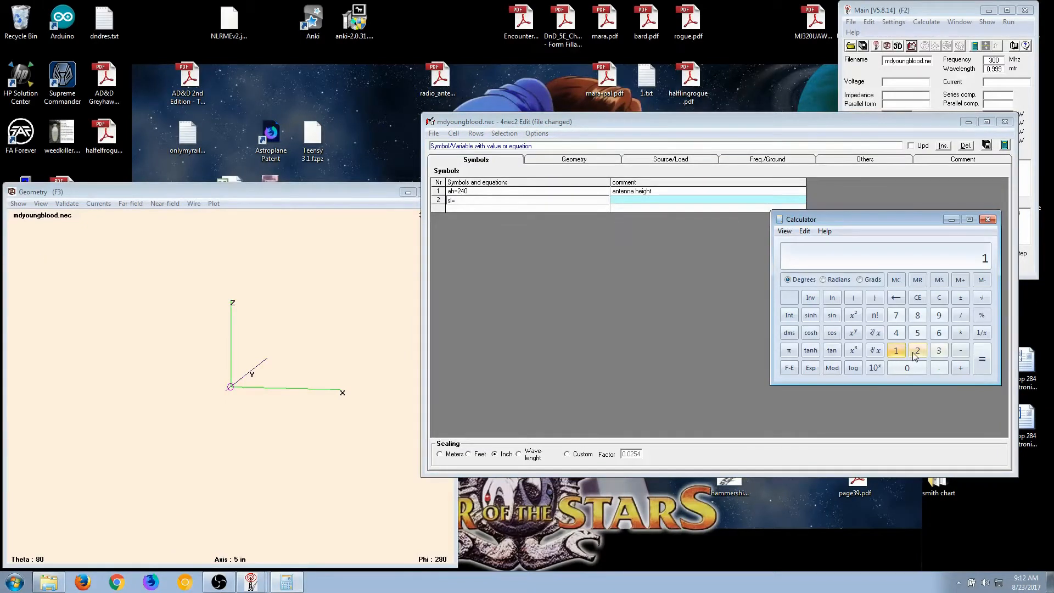
pyautogui.click(917, 351)
pyautogui.click(961, 332)
pyautogui.click(917, 332)
pyautogui.click(906, 368)
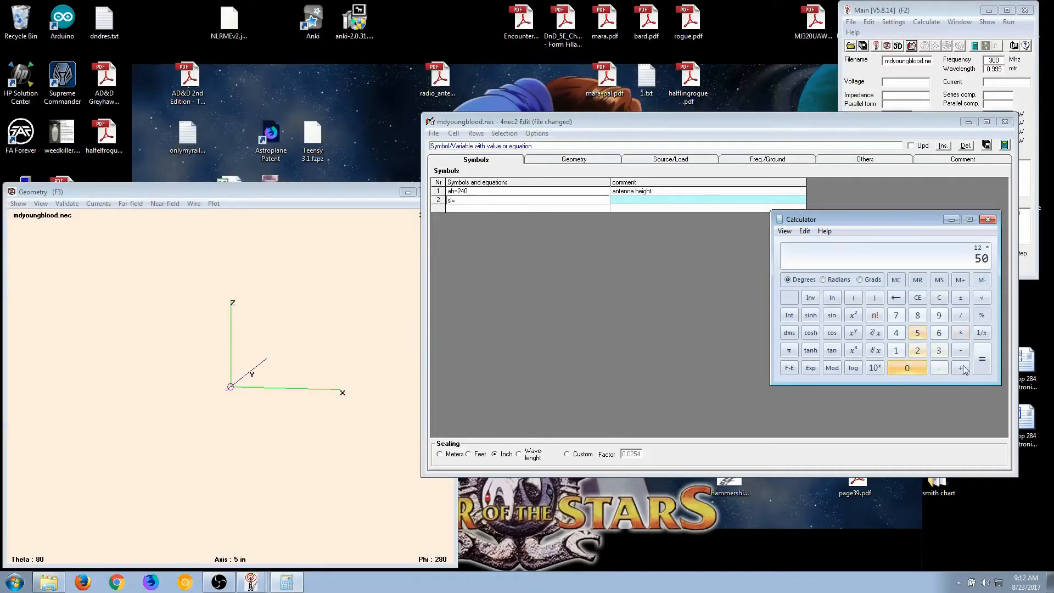
pyautogui.click(983, 362)
pyautogui.click(987, 218)
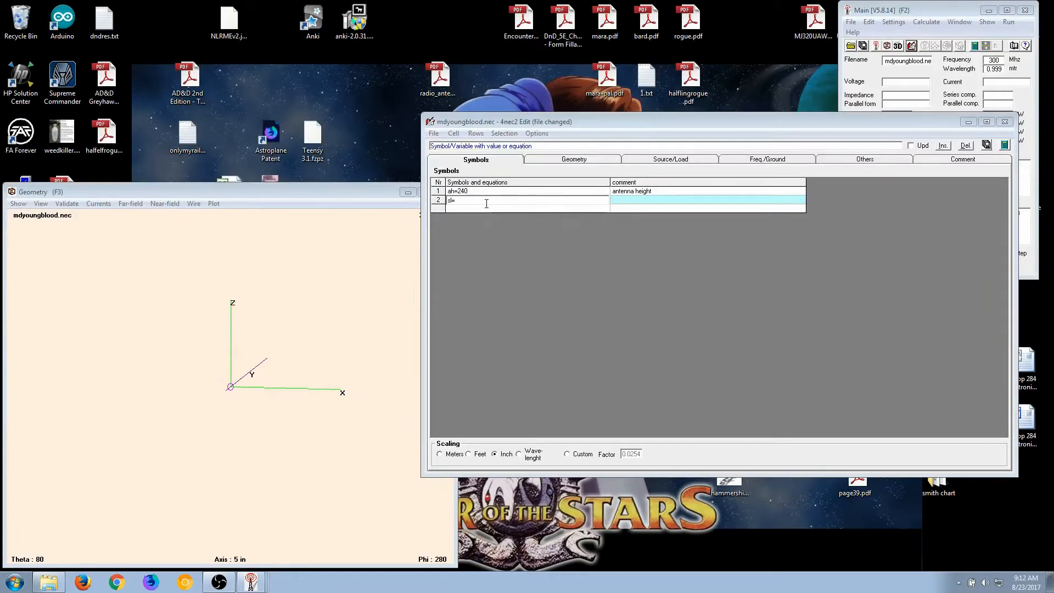
# - Complete the second symbol as sl=600 with the comment "side length"
pyautogui.click(487, 201)
pyautogui.write('600')
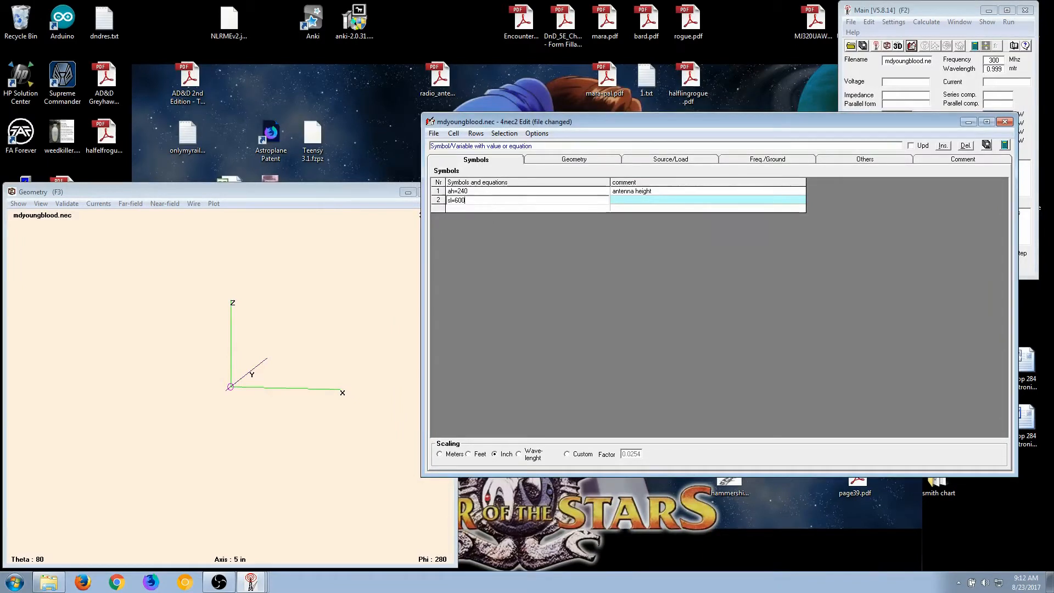
pyautogui.press('Tab')
pyautogui.write('side')
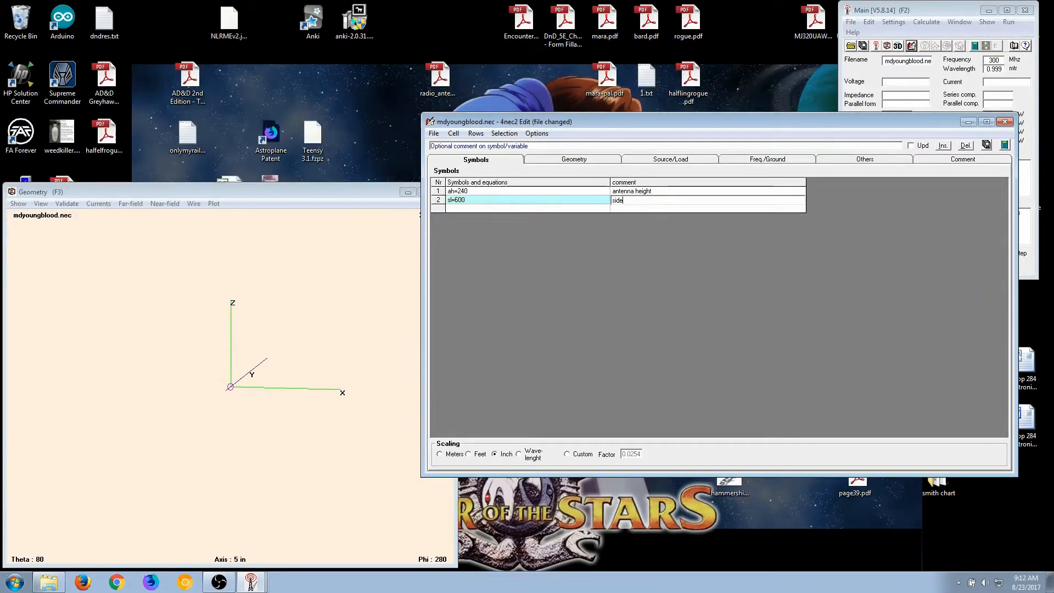
pyautogui.write(' length')
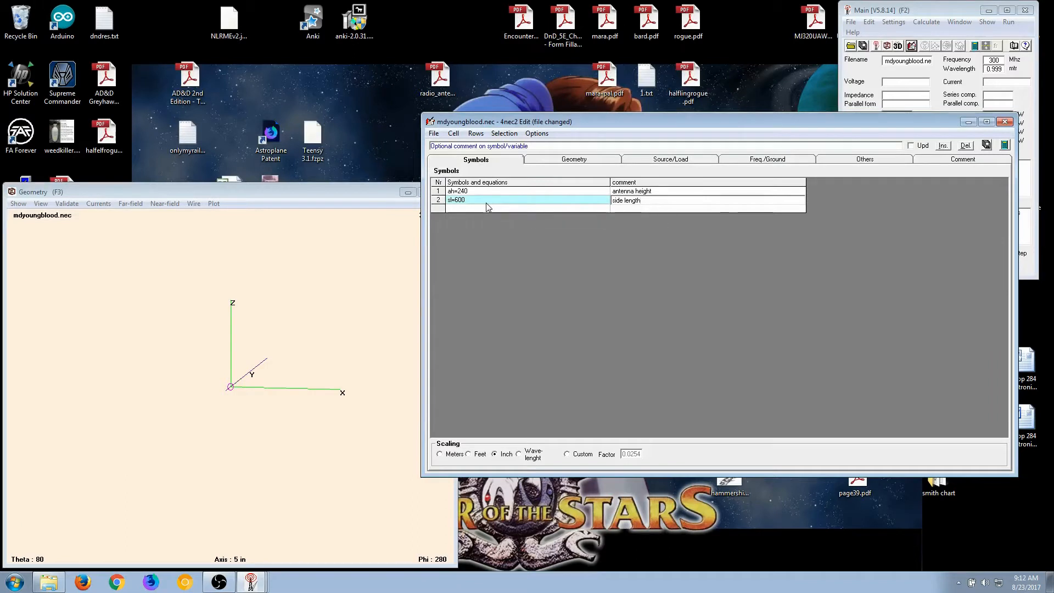
pyautogui.click(486, 202)
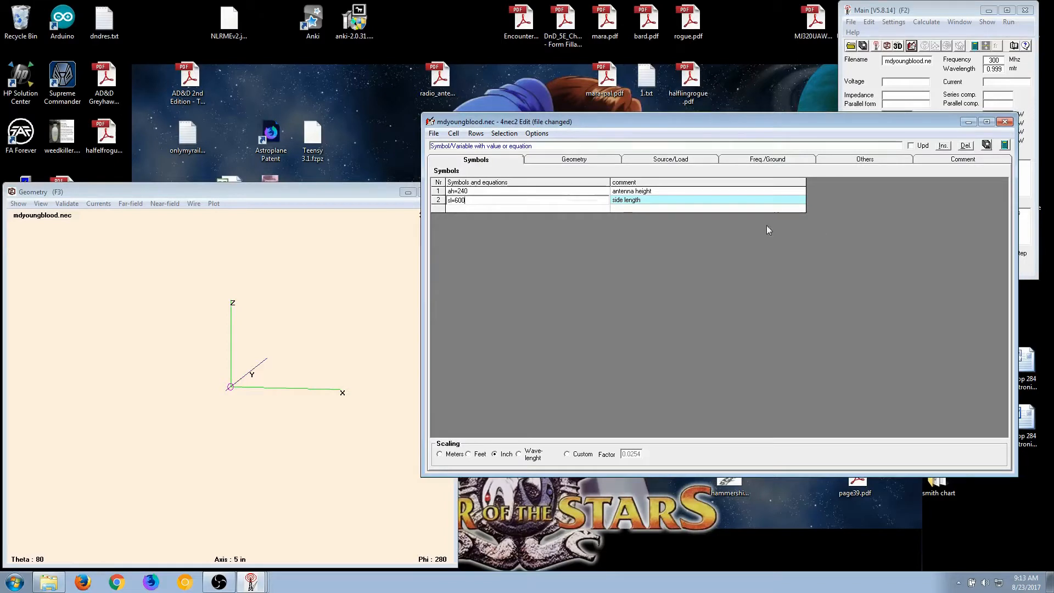
# - Cut the existing 9-segment wire row from the geometry table
pyautogui.click(575, 162)
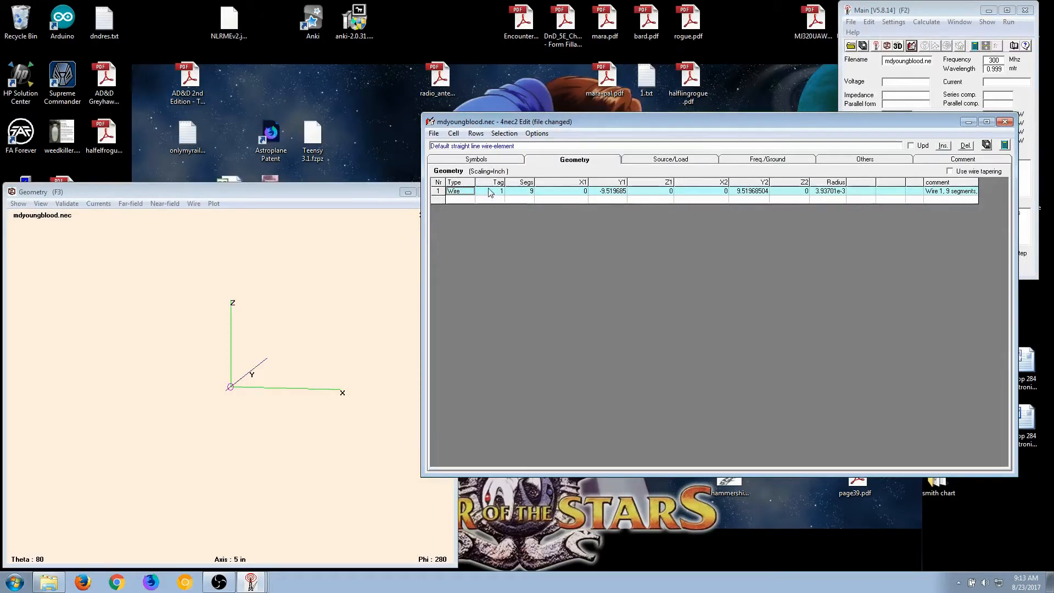
pyautogui.click(438, 191)
pyautogui.rightClick(441, 192)
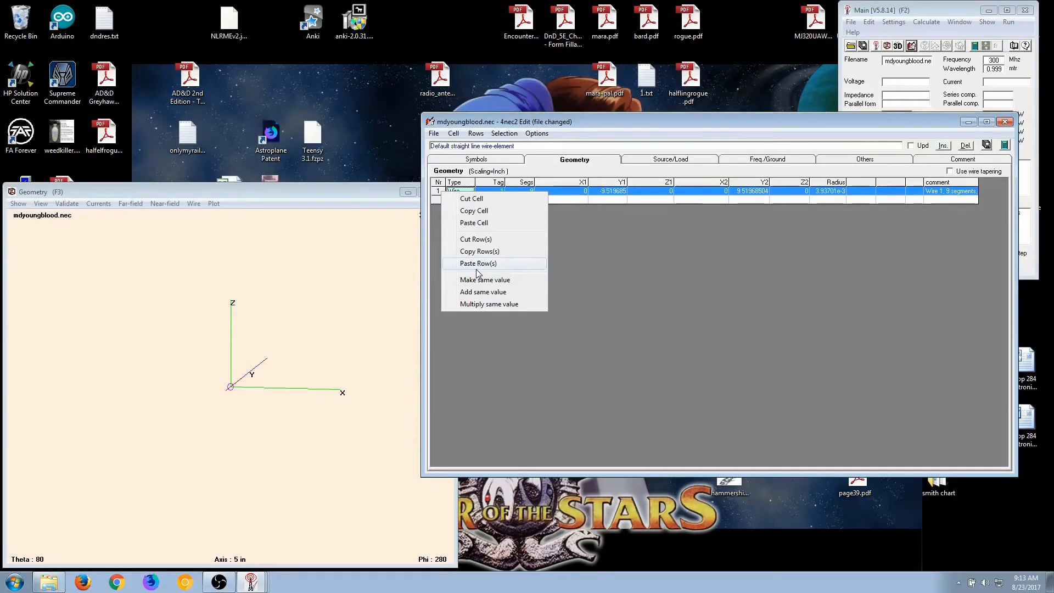
pyautogui.click(502, 126)
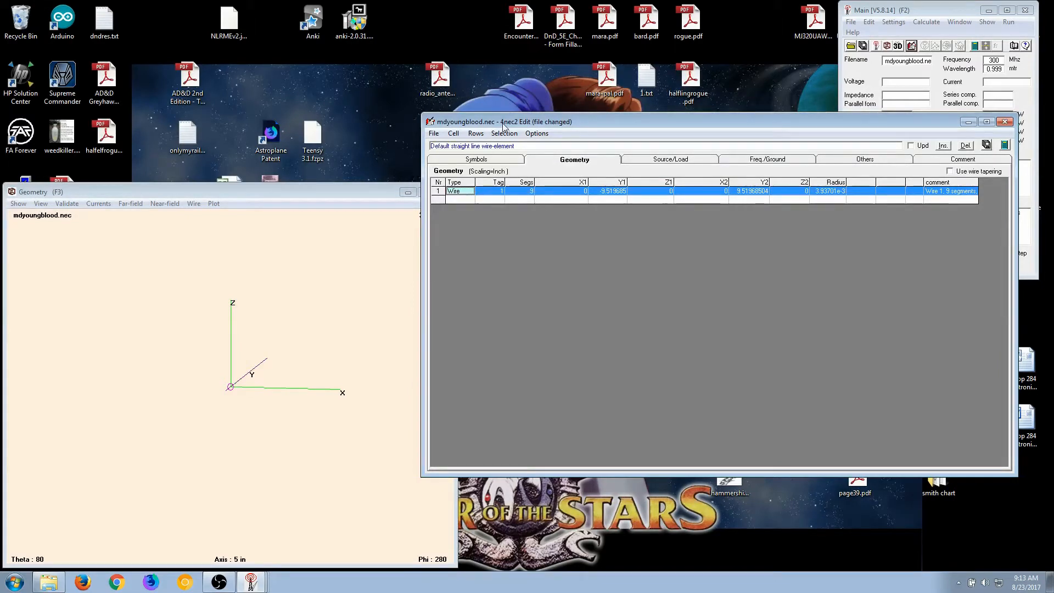
pyautogui.click(454, 193)
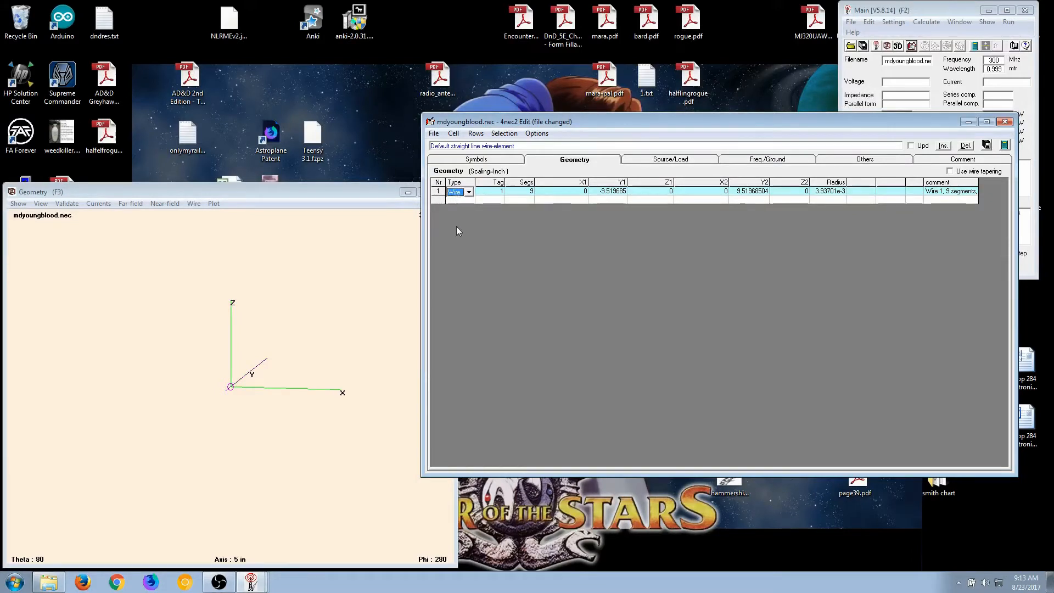
pyautogui.click(442, 196)
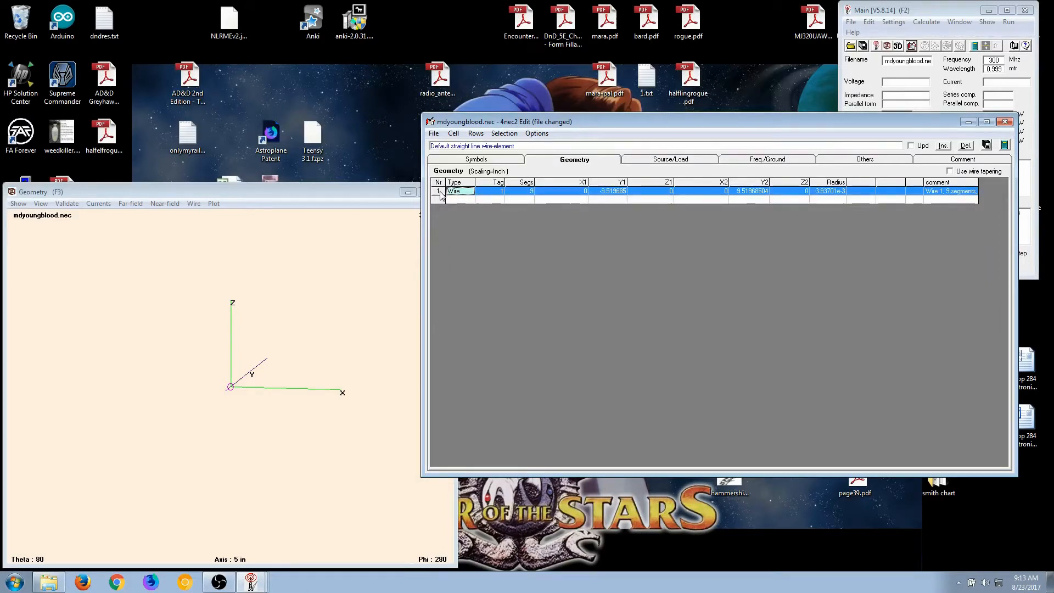
pyautogui.rightClick(441, 196)
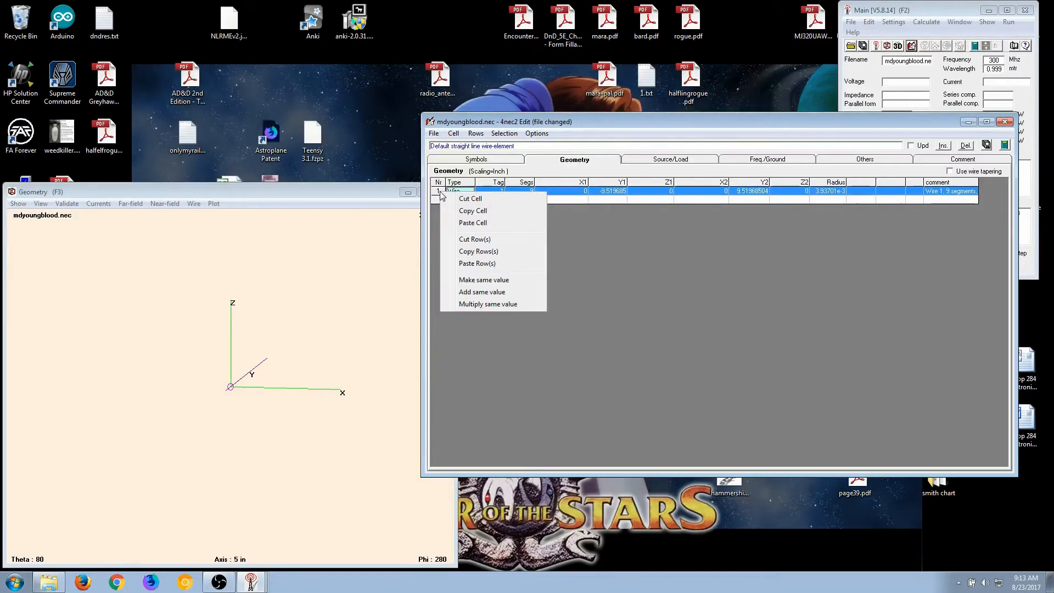
pyautogui.click(472, 240)
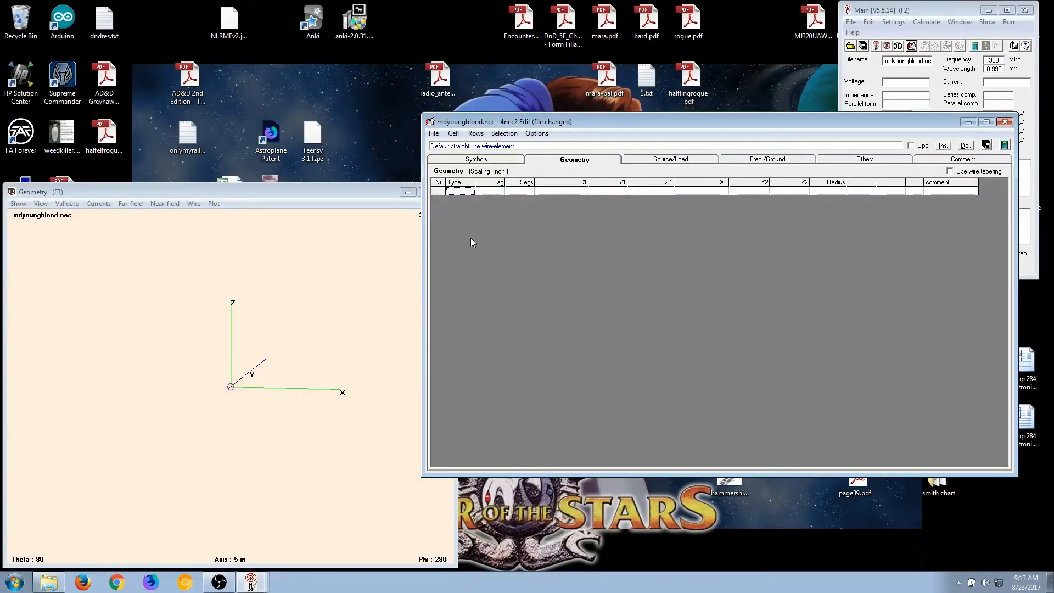
# - Add a new Wire element in the first geometry row with tag 1 and 1 segment
pyautogui.click(456, 192)
pyautogui.click(469, 193)
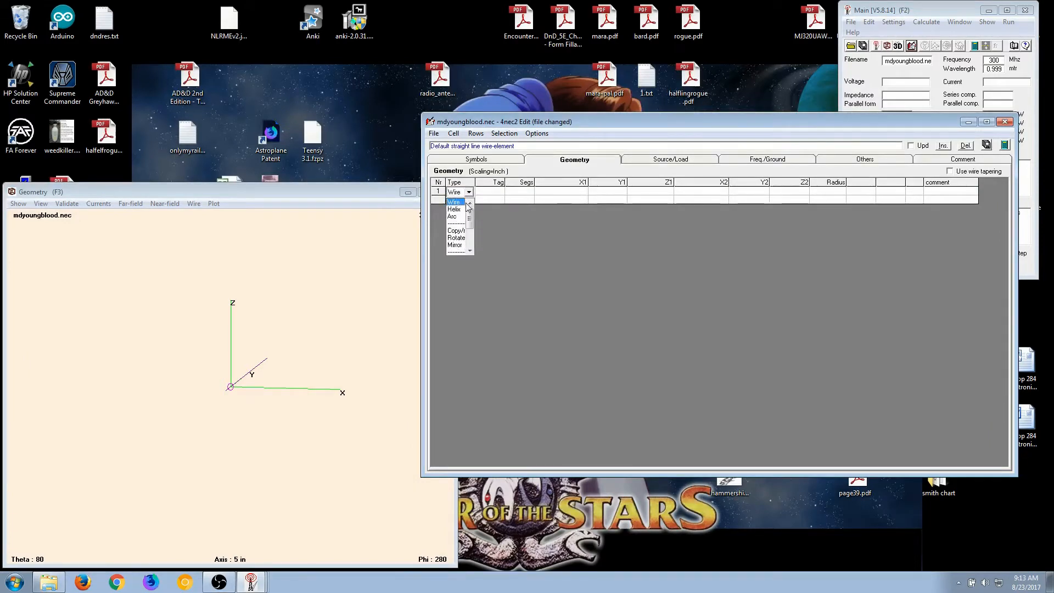
pyautogui.click(458, 201)
pyautogui.click(498, 194)
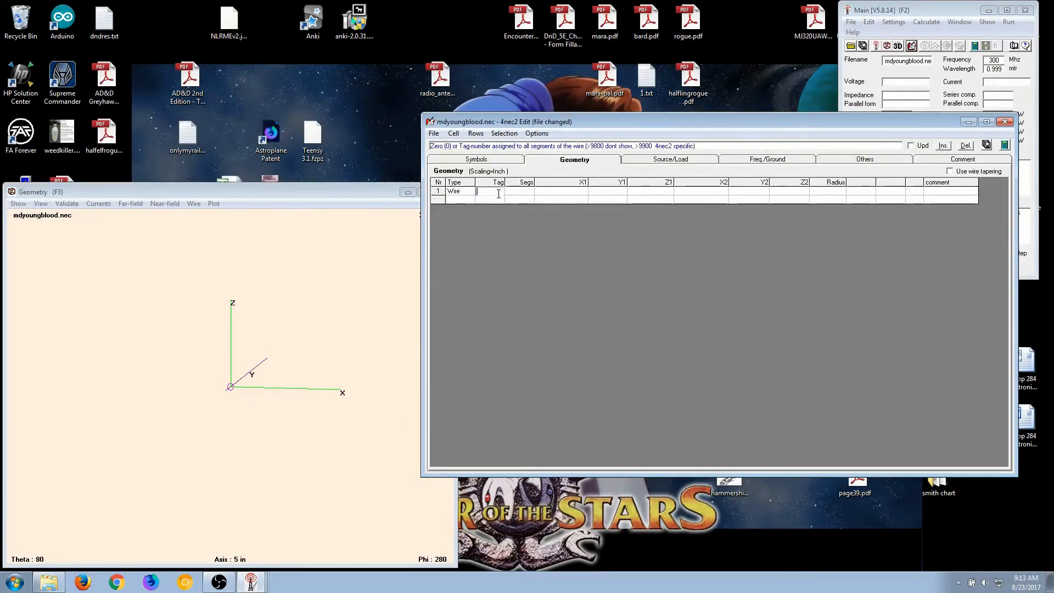
pyautogui.write('1')
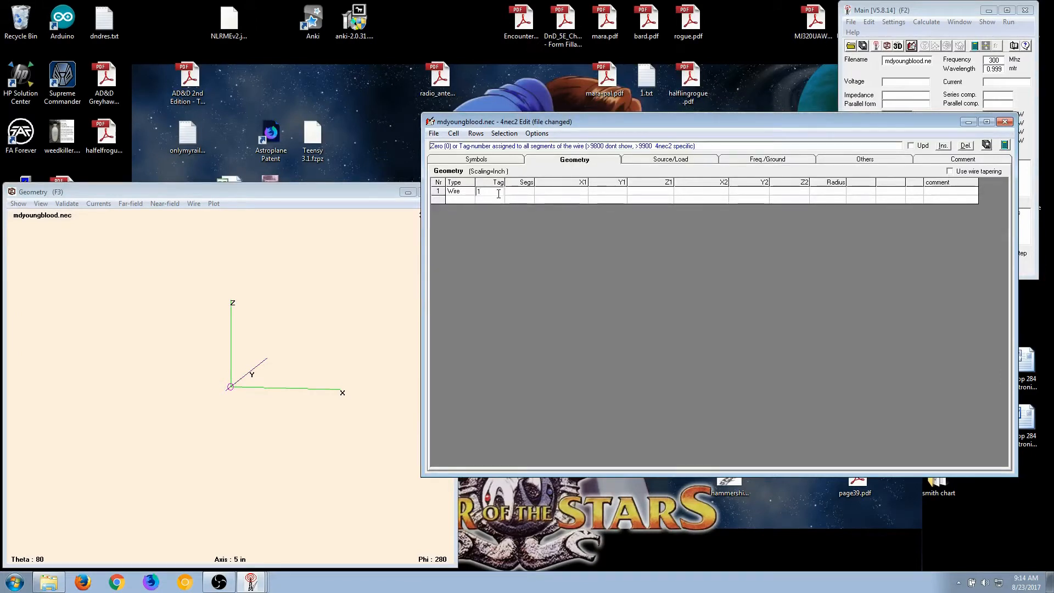
pyautogui.press('Tab')
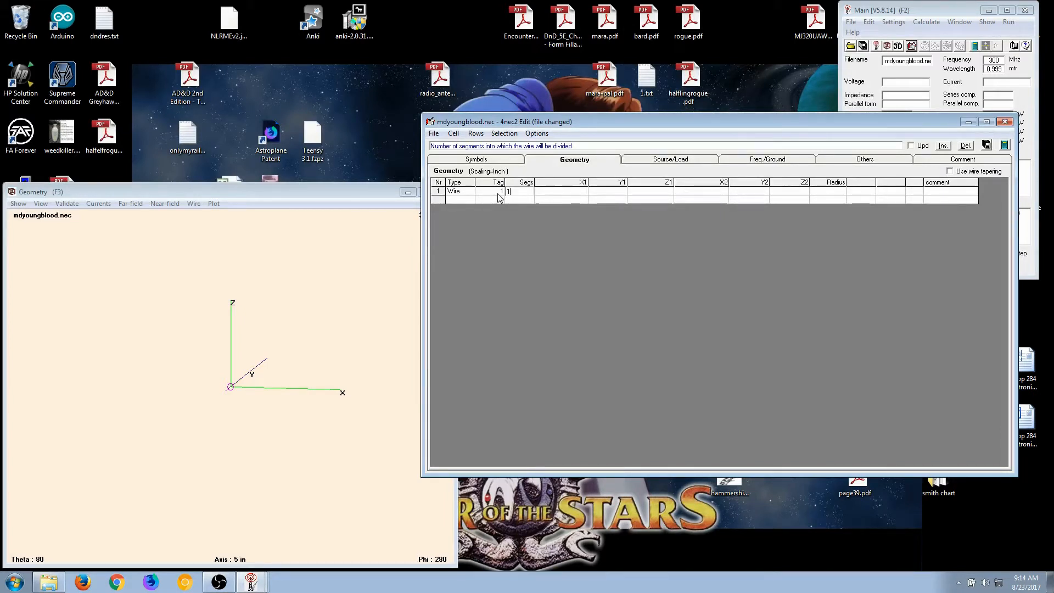
pyautogui.press('Tab')
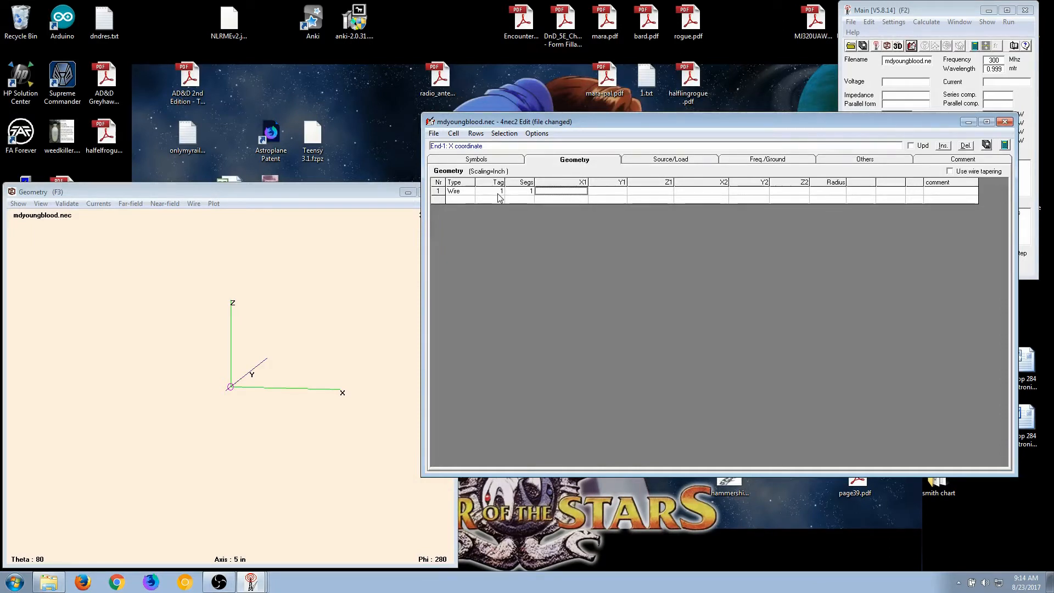
# - Set both the Z1 and Z2 coordinates of wire 1 to the antenna height symbol ah
pyautogui.press('Tab')
pyautogui.press('Tab')
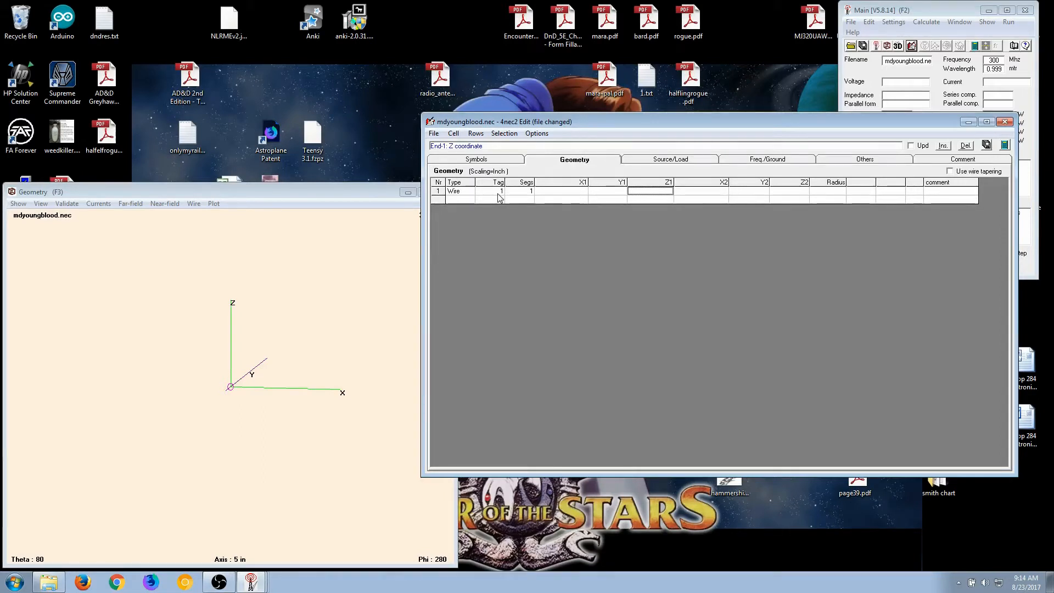
pyautogui.write('ah')
pyautogui.click(465, 163)
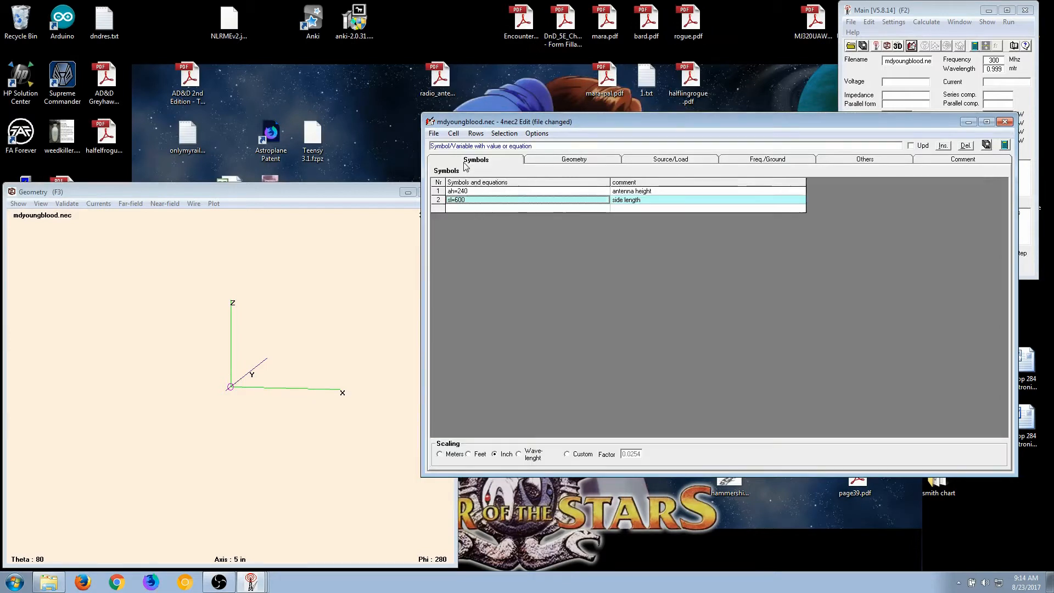
pyautogui.click(583, 161)
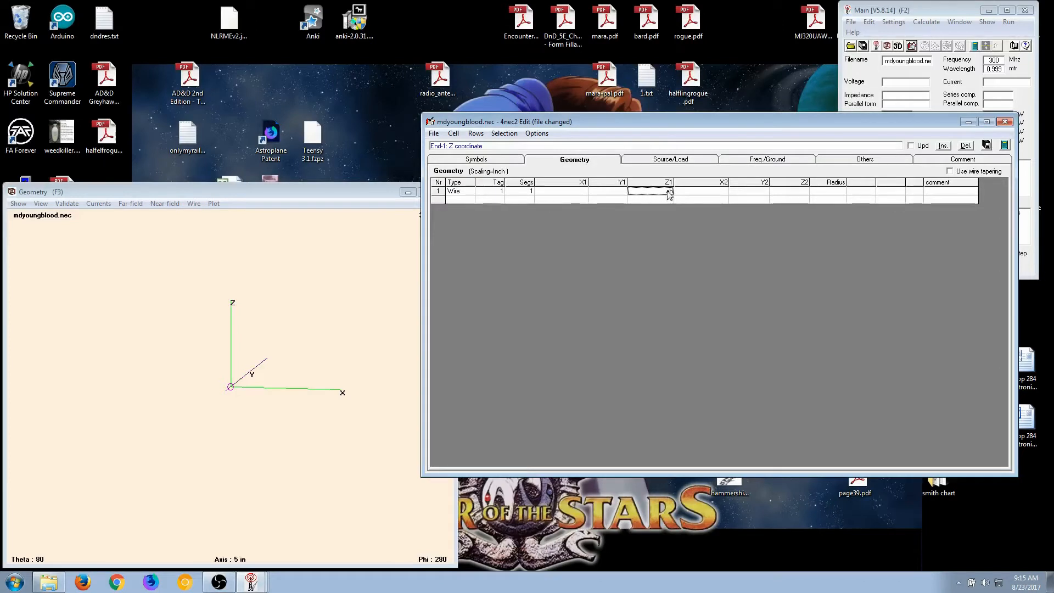
pyautogui.click(790, 196)
pyautogui.write('ah')
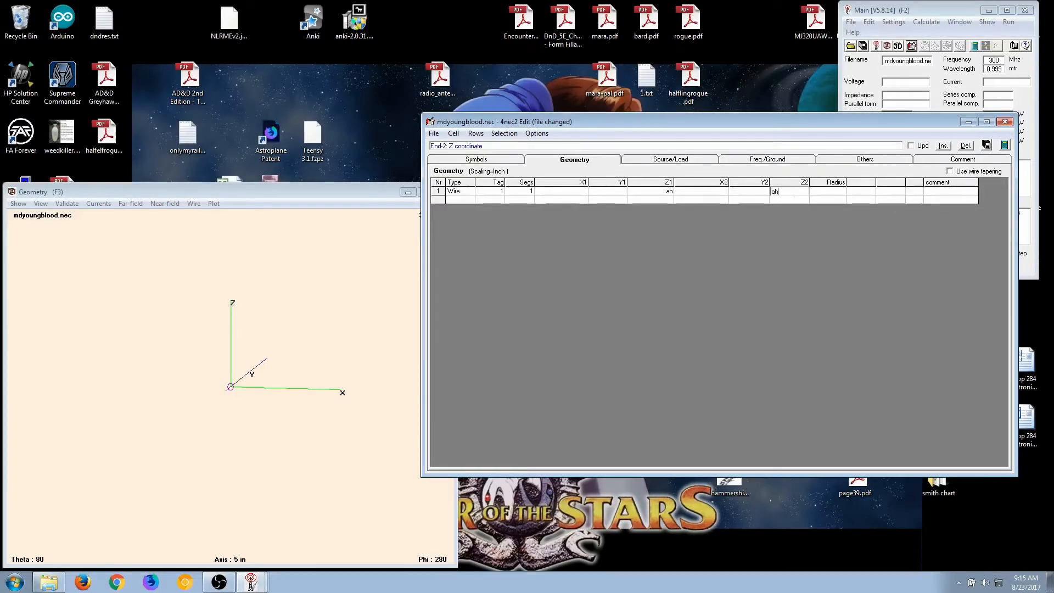
pyautogui.press('Return')
# - Set the first end of wire 1 to X1 = 2 and Y1 = 0
pyautogui.press('Up')
pyautogui.press('Left')
pyautogui.press('Left')
pyautogui.press('Left')
pyautogui.press('Left')
pyautogui.press('Left')
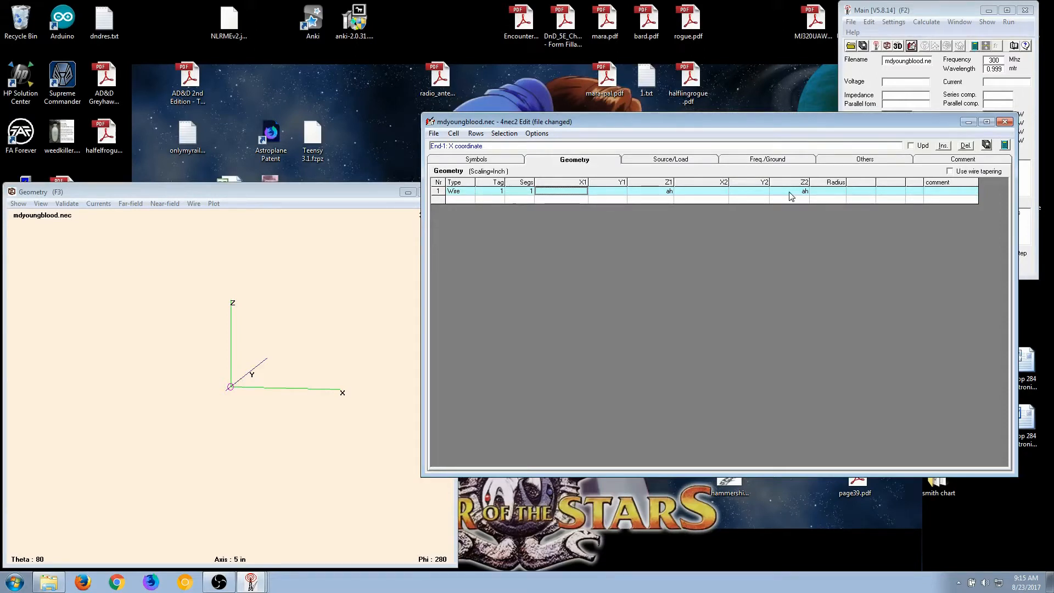
pyautogui.write('2')
pyautogui.press('Tab')
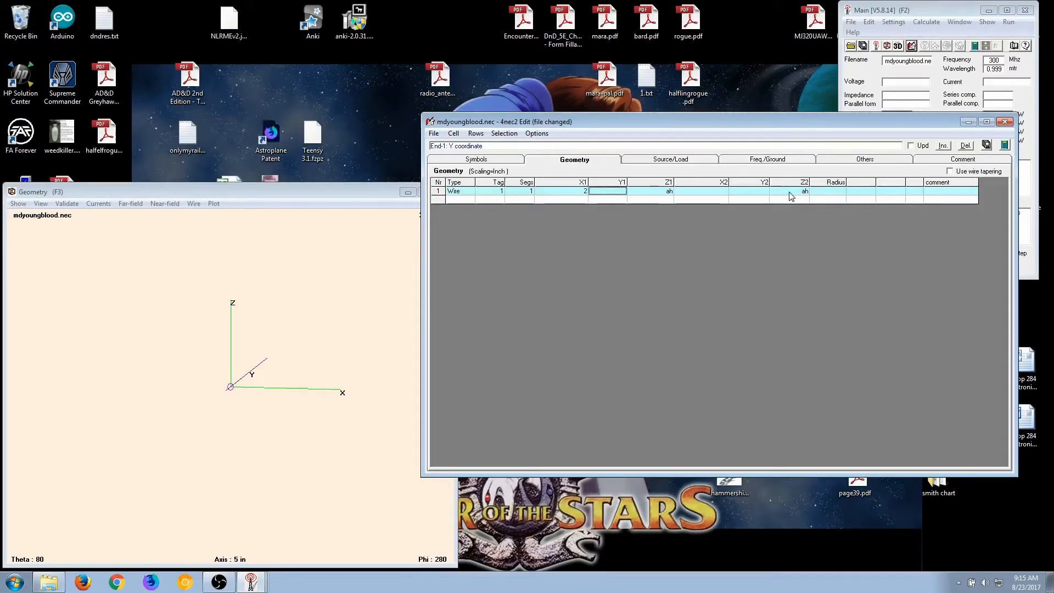
pyautogui.write('0')
pyautogui.press('Tab')
# - Set the second end of wire 1 to X2 = 0 and Y2 = 2
pyautogui.press('Tab')
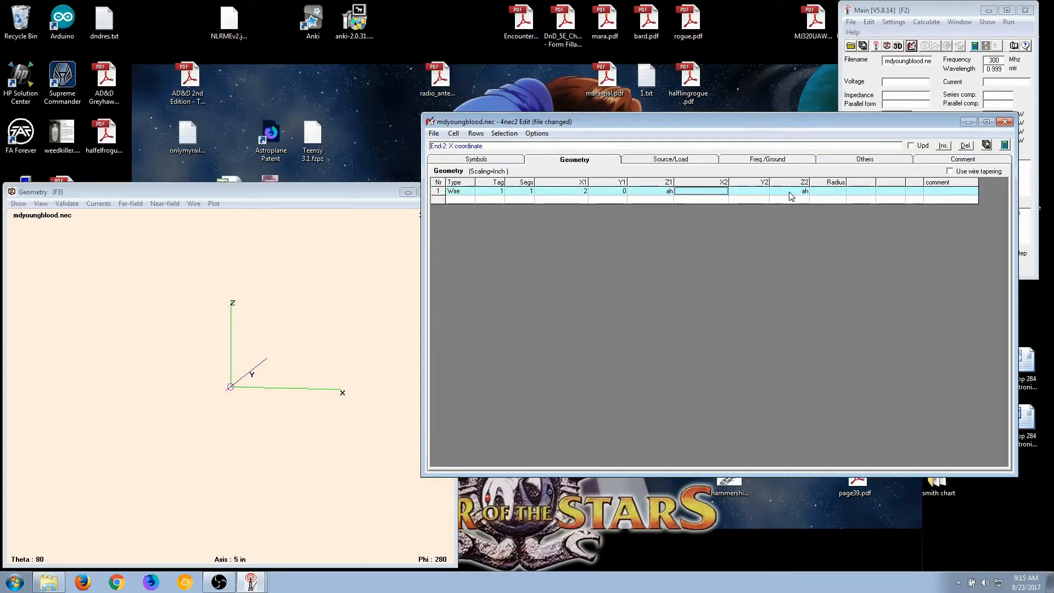
pyautogui.write('0')
pyautogui.press('Tab')
pyautogui.write('2')
pyautogui.press('Tab')
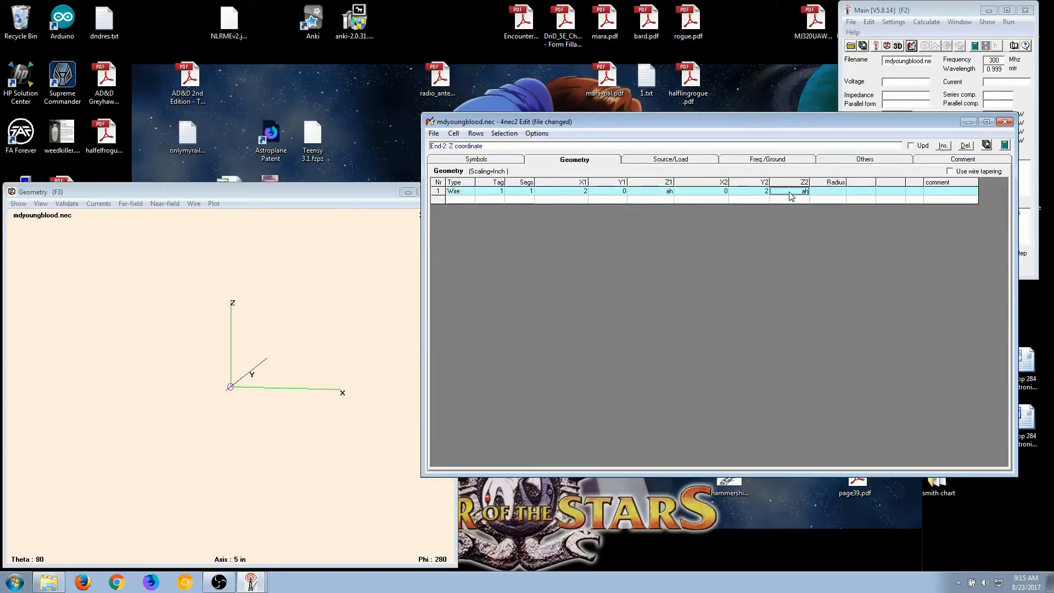
pyautogui.press('Tab')
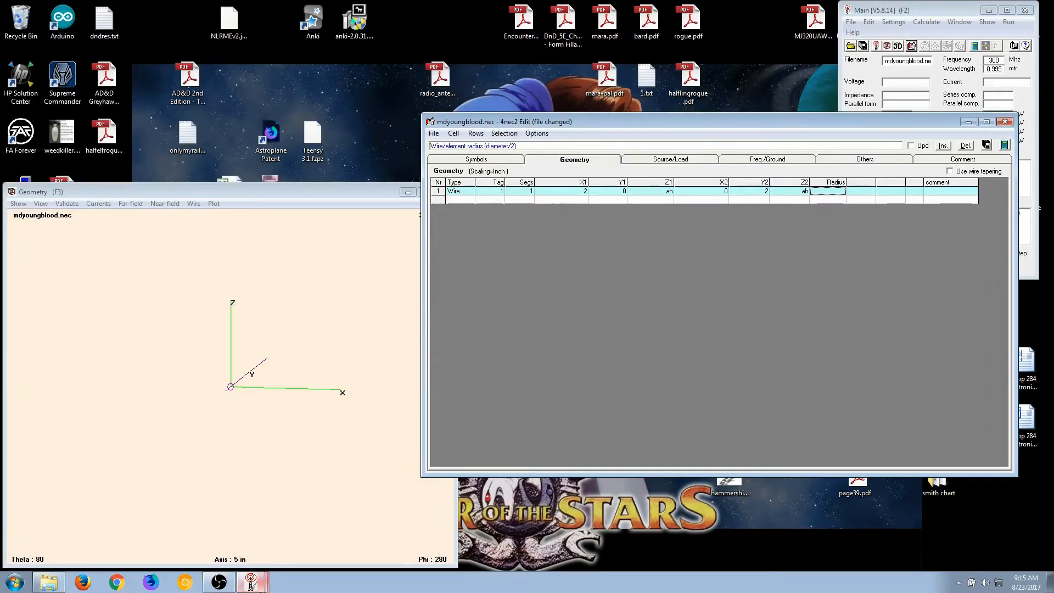
# - Switch to the web browser, search Google for "awg to inches" and open the Ted Pella Wire Gauge vs. Diameter table
pyautogui.click(187, 587)
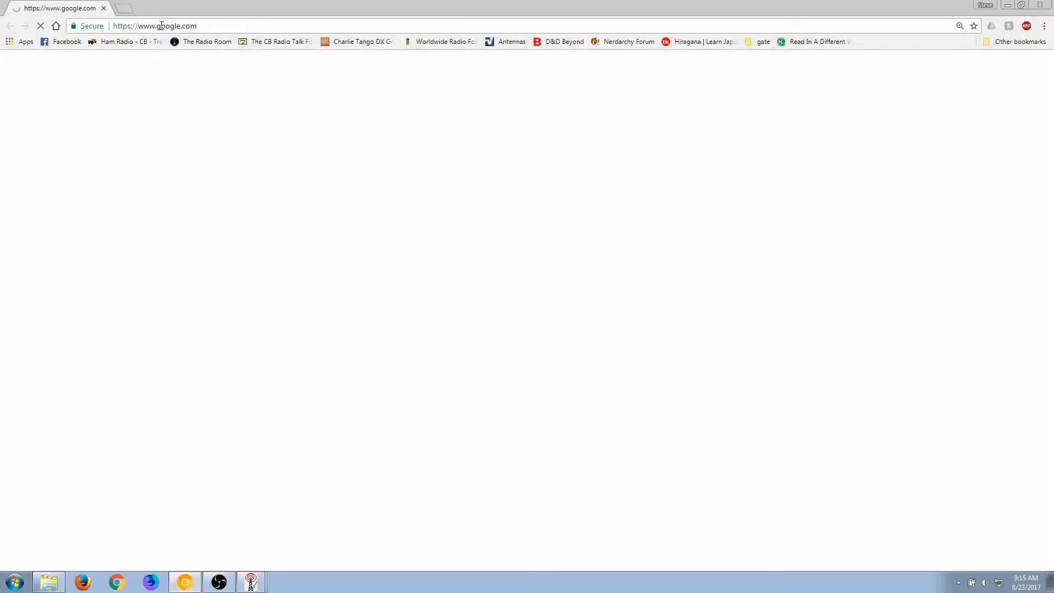
pyautogui.click(161, 25)
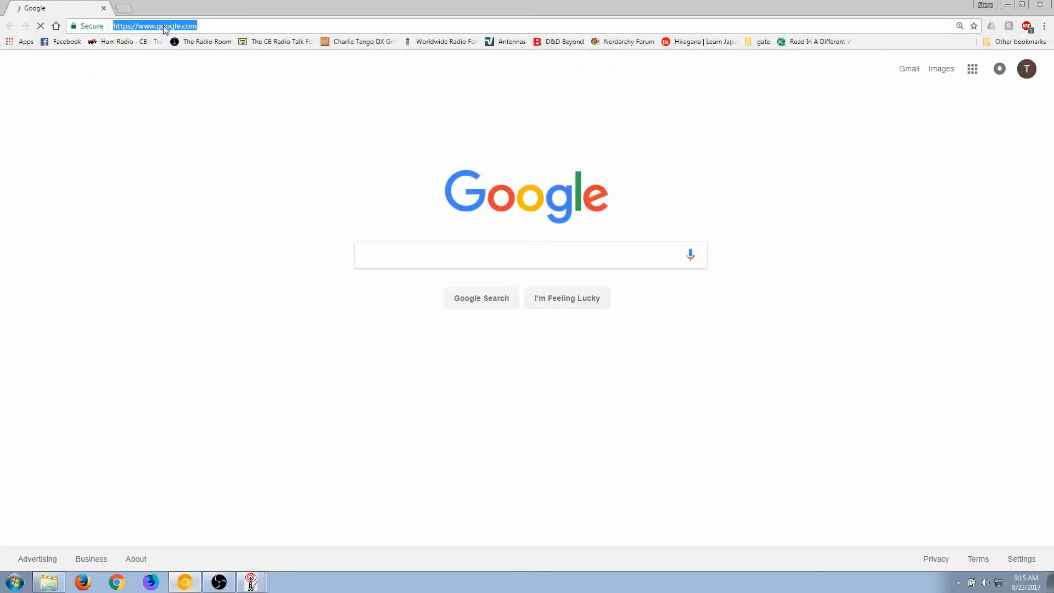
pyautogui.write('awg to inches')
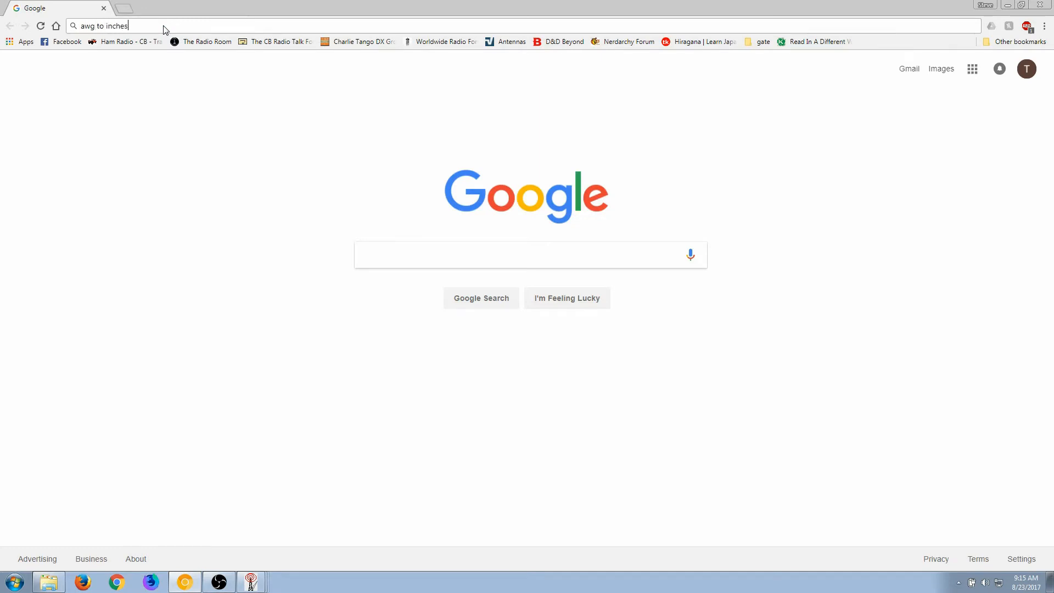
pyautogui.press('Return')
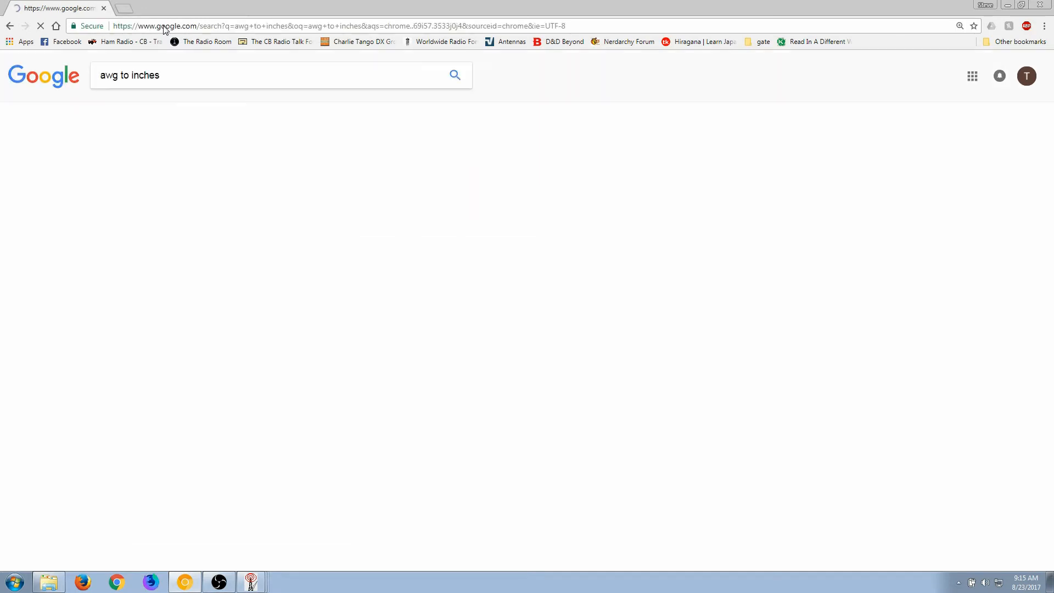
pyautogui.click(148, 303)
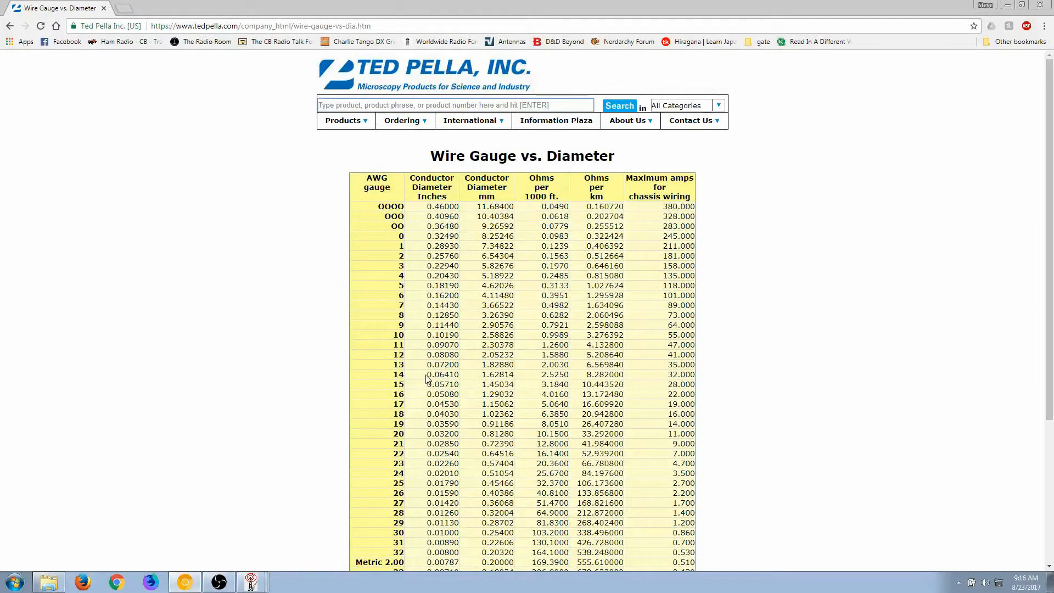
# - Copy the 14 AWG diameter in inches, 0.0641, from the table and enter it in 4nec2 as wire 1's radius
pyautogui.moveTo(426, 376); pyautogui.dragTo(454, 375)
pyautogui.hotkey('ctrl', 'c')
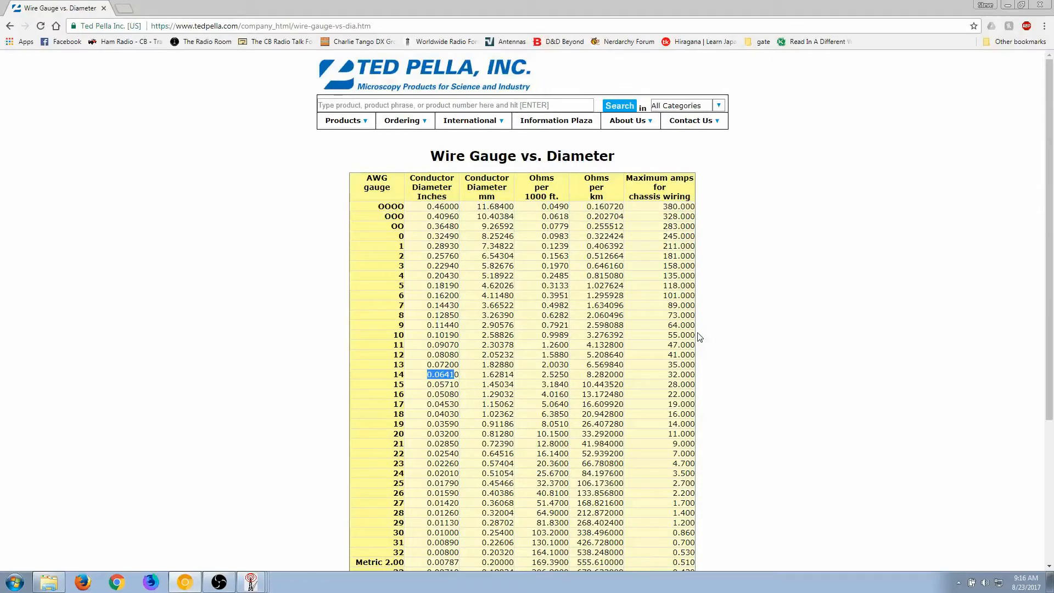
pyautogui.click(1039, 5)
pyautogui.click(832, 192)
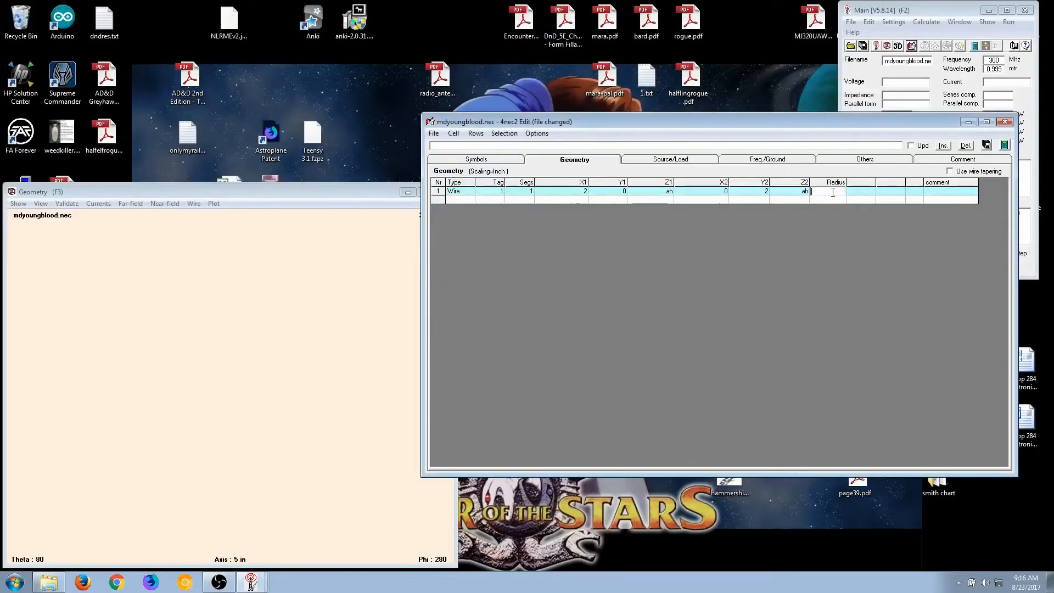
pyautogui.hotkey('ctrl', 'v')
# - Add a second wire to the geometry with tag 2 and 1 segment
pyautogui.click(467, 199)
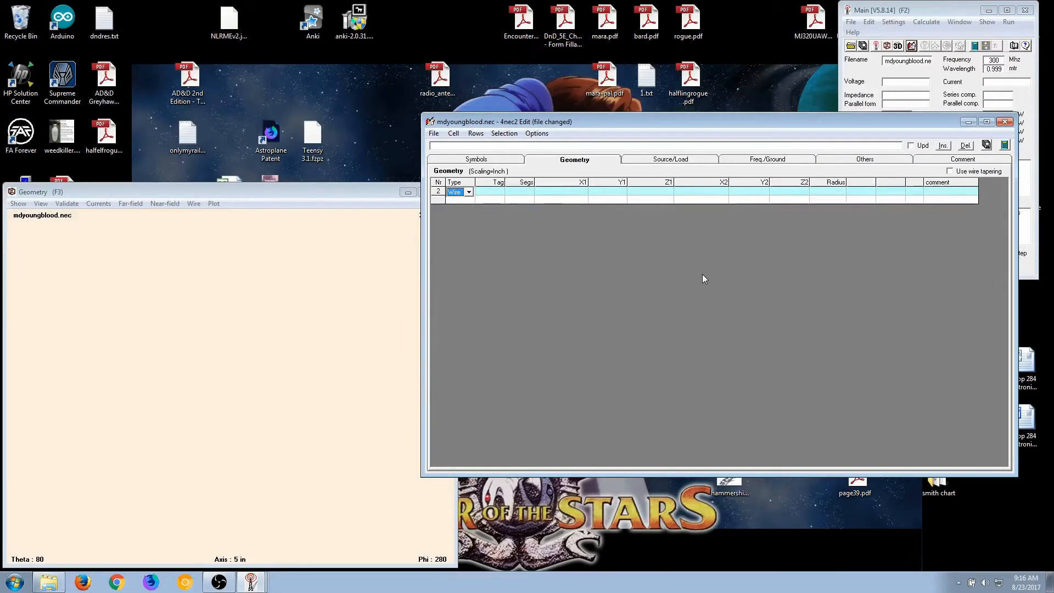
pyautogui.press('Tab')
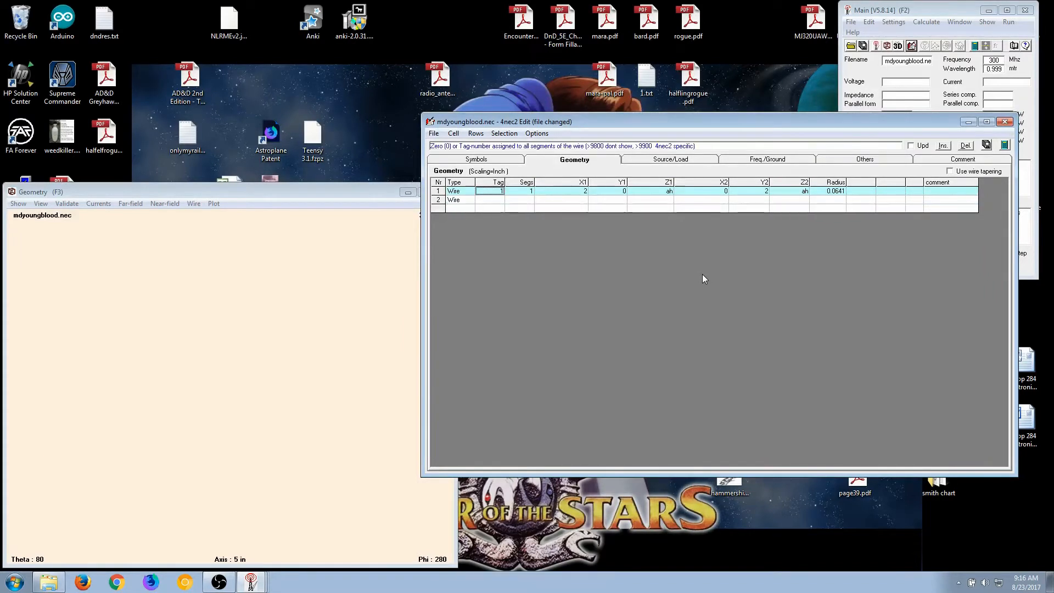
pyautogui.write('2')
pyautogui.press('Tab')
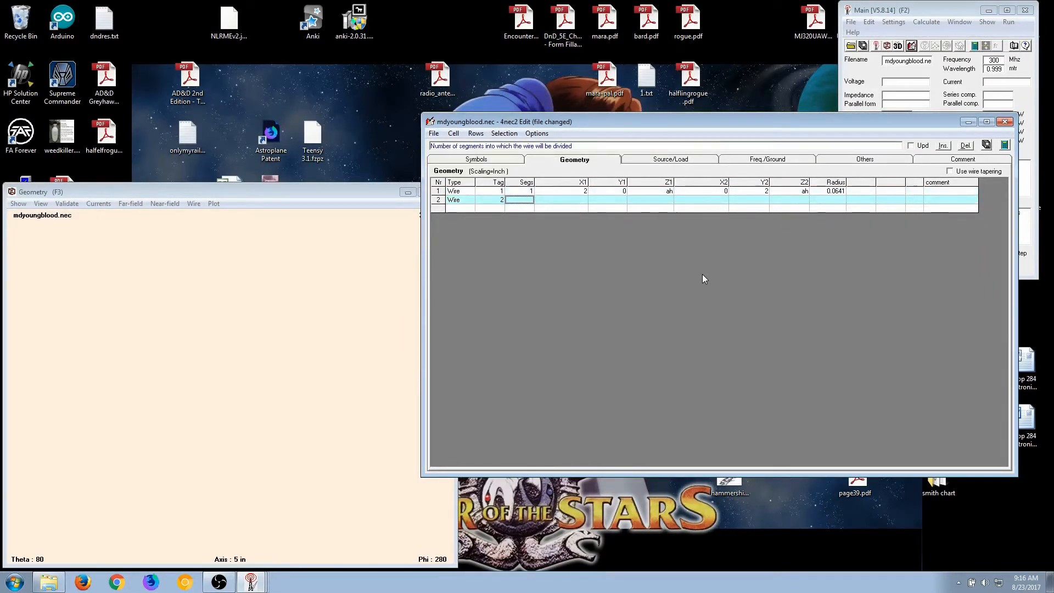
pyautogui.write('1')
pyautogui.press('Tab')
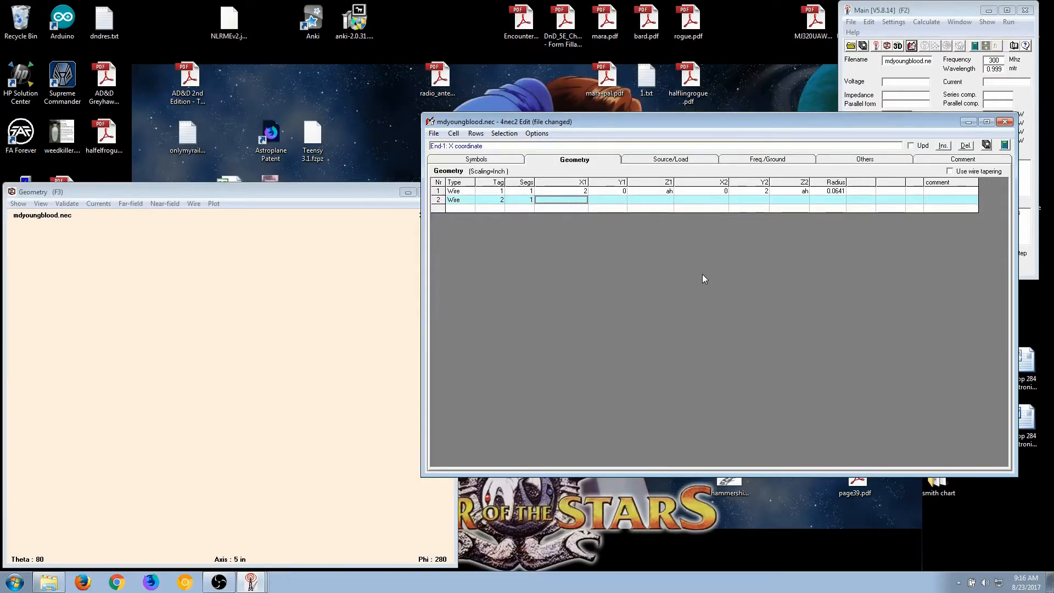
# - Check the X and Y coordinates of wire 1's second end as the starting point for wire 2
pyautogui.press('Up')
pyautogui.press('Right')
pyautogui.press('Right')
pyautogui.press('Right')
pyautogui.press('Right')
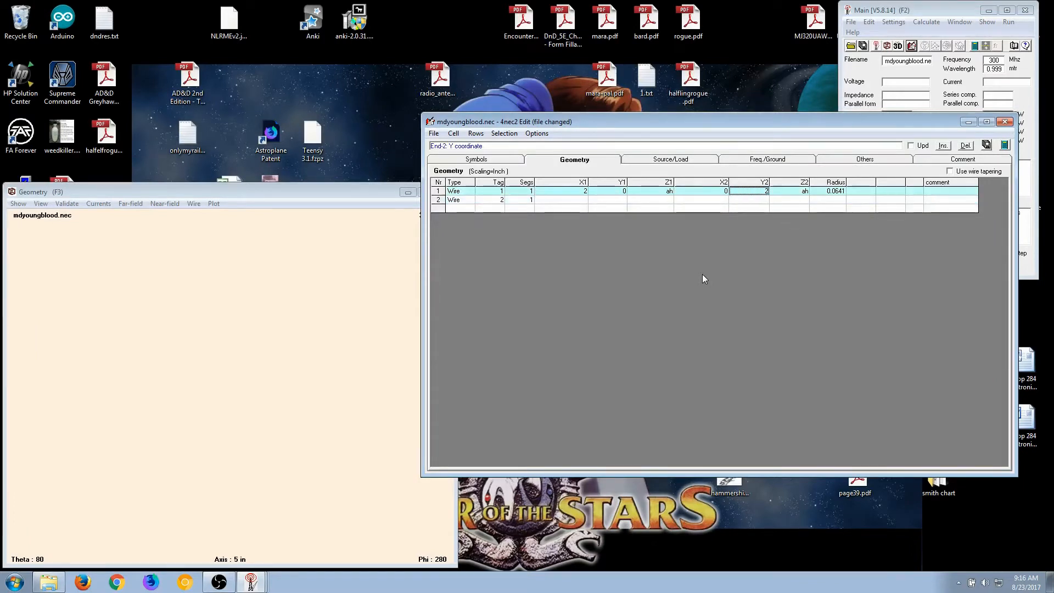
pyautogui.press('Left')
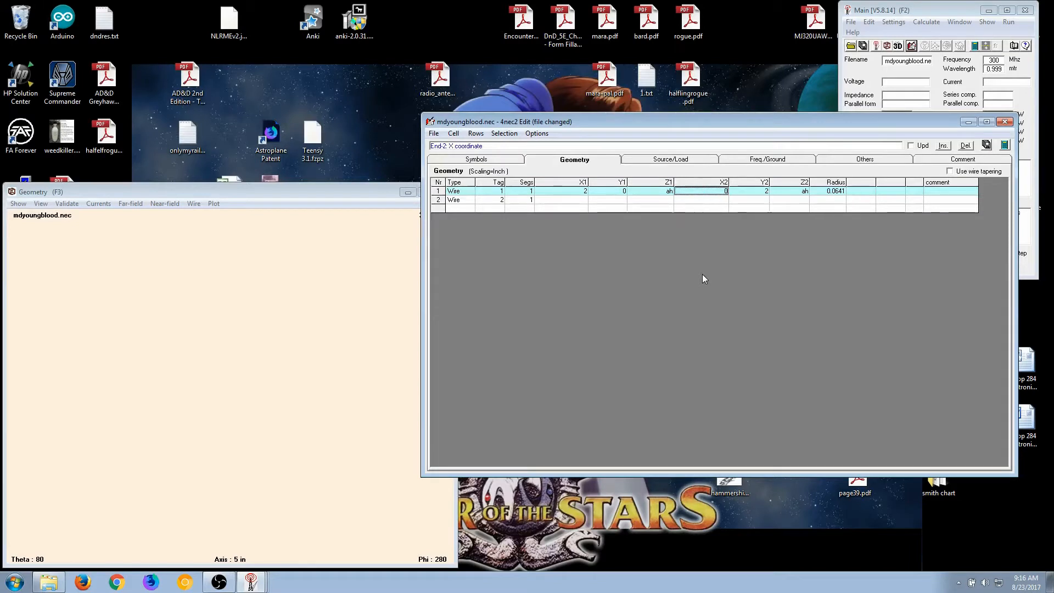
pyautogui.press('Right')
pyautogui.press('Down')
pyautogui.press('Left')
pyautogui.press('Left')
pyautogui.press('Left')
pyautogui.press('Left')
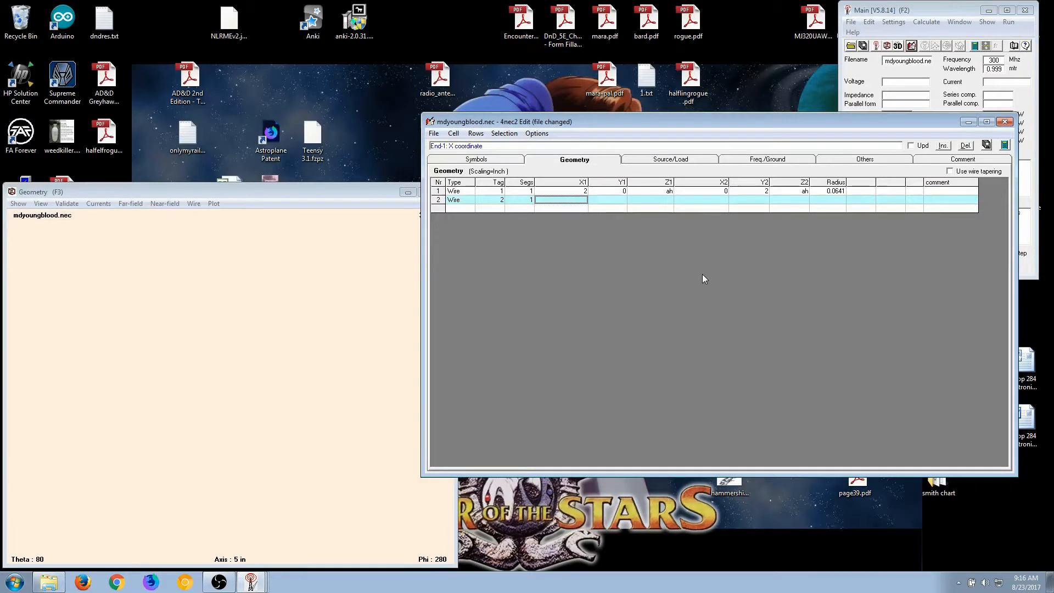
# - Set the first end of wire 2 to X1 = 0, Y1 = 2 and Z1 = ah
pyautogui.write('0')
pyautogui.press('Right')
pyautogui.write('2')
pyautogui.press('Right')
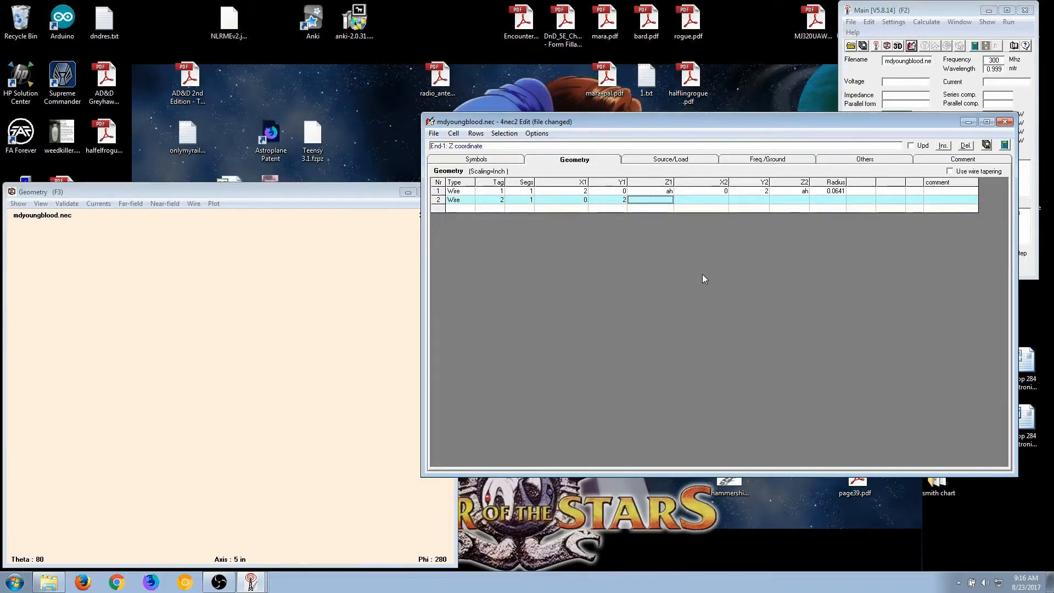
pyautogui.write('ah')
pyautogui.press('Right')
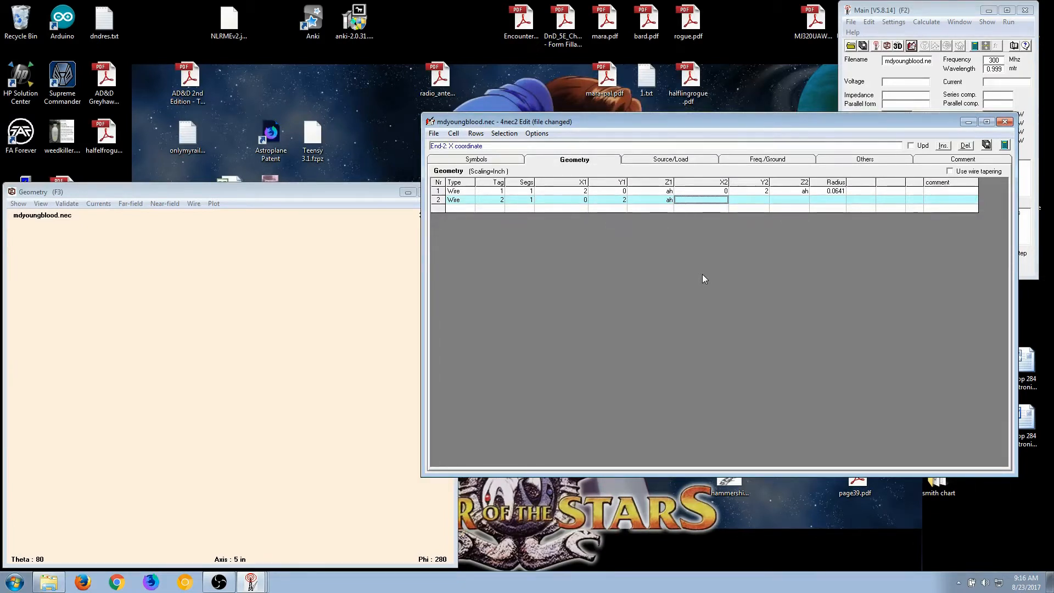
# - Set the second end of wire 2 to X2 = 0, Y2 = sl and Z2 = ah, checking the side length symbol's name
pyautogui.write('0')
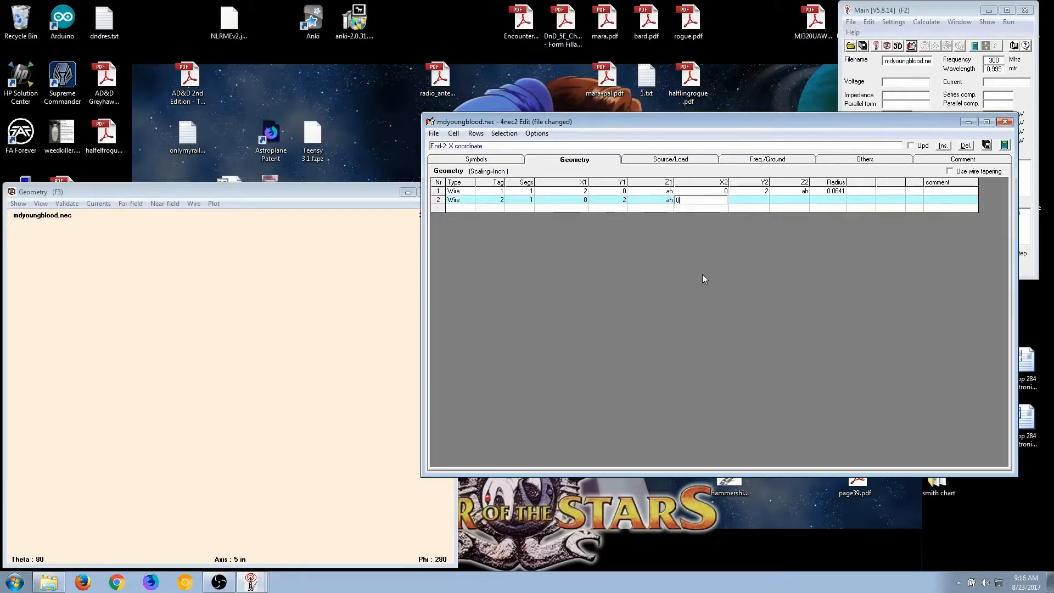
pyautogui.press('Right')
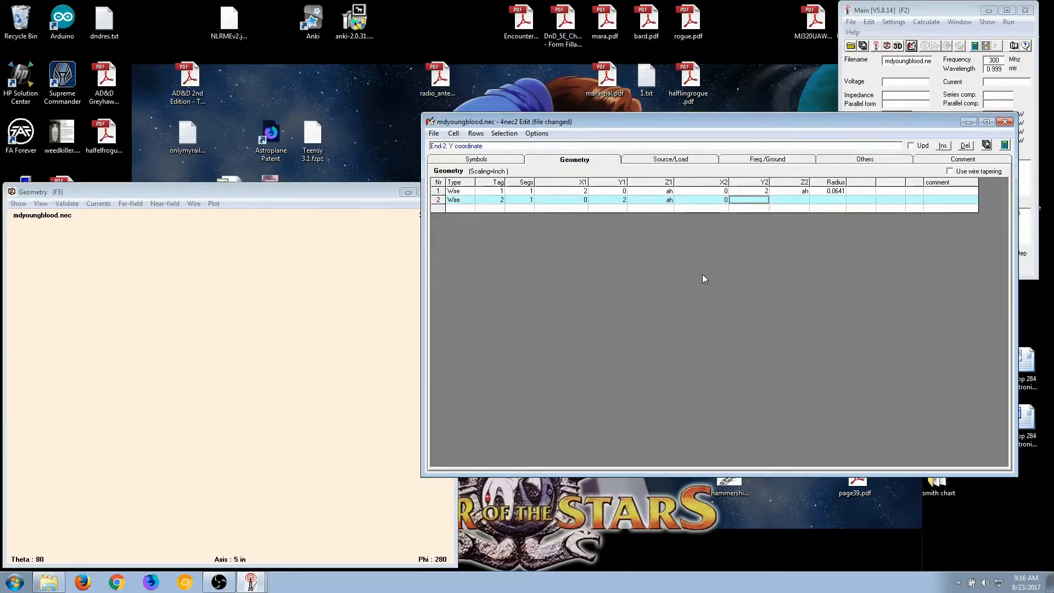
pyautogui.write('sl')
pyautogui.click(496, 160)
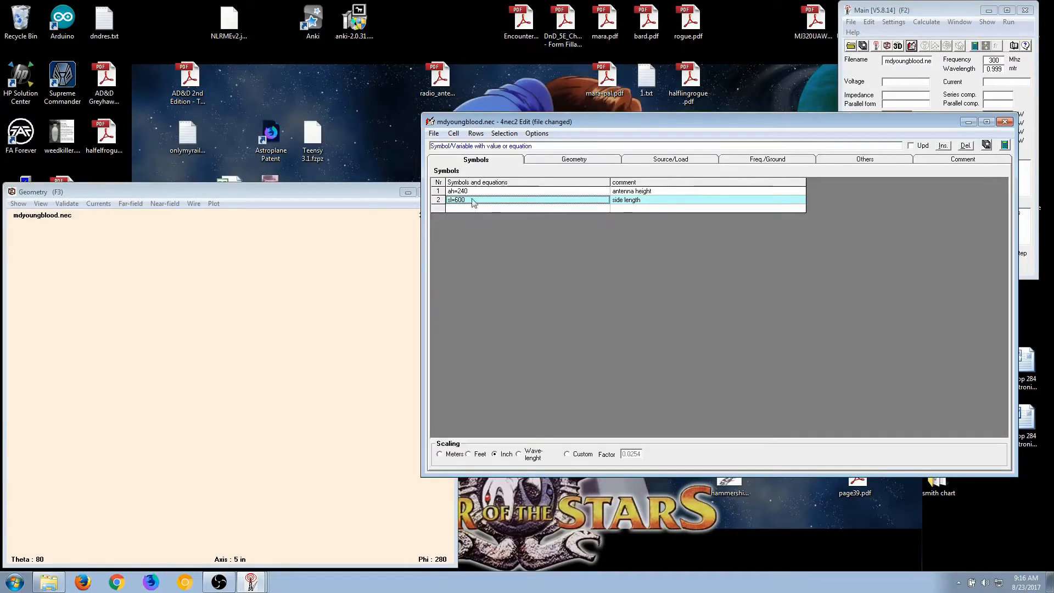
pyautogui.click(572, 162)
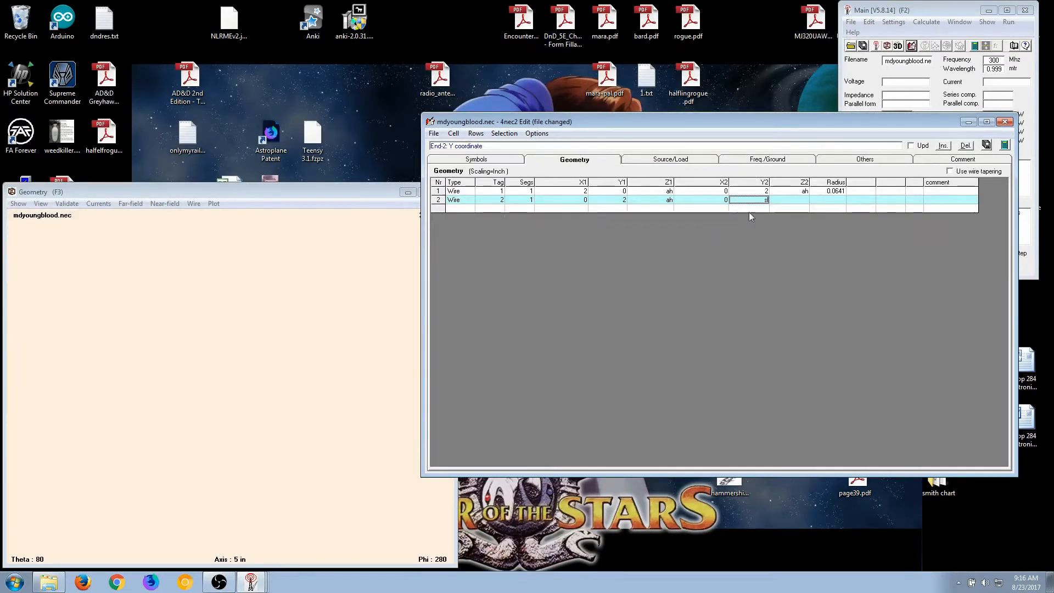
pyautogui.click(788, 200)
pyautogui.write('ah')
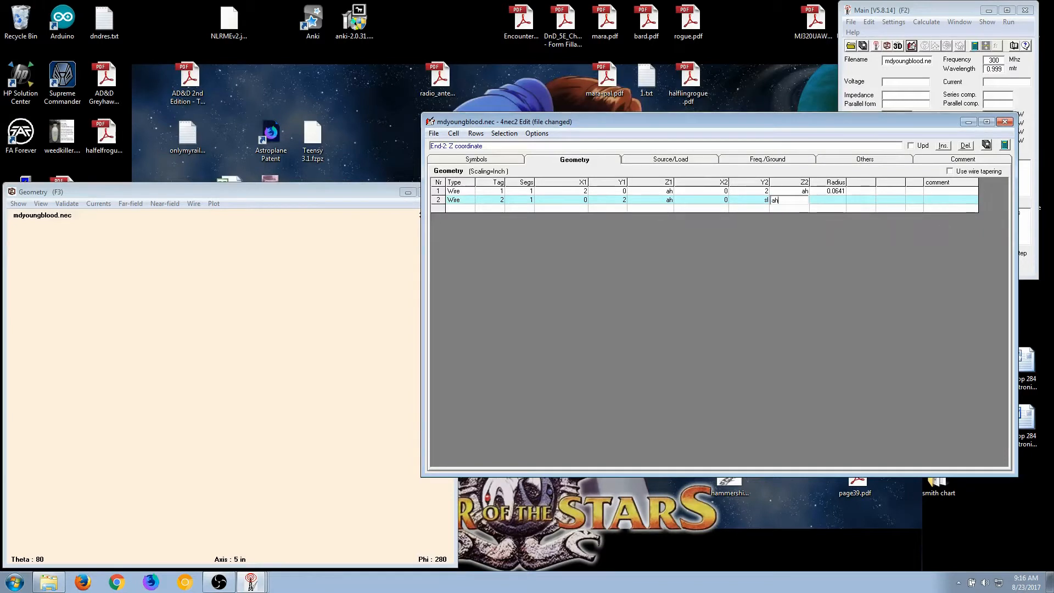
# - Set the radius of wire 2 to 0.0641, matching wire 1
pyautogui.press('Tab')
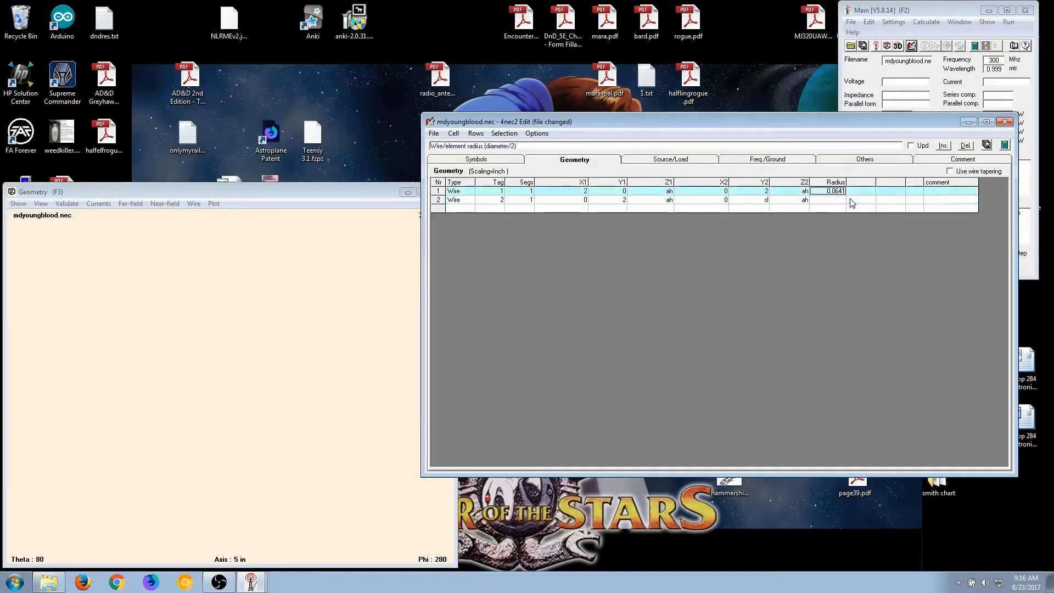
pyautogui.write('0.0641')
pyautogui.press('Down')
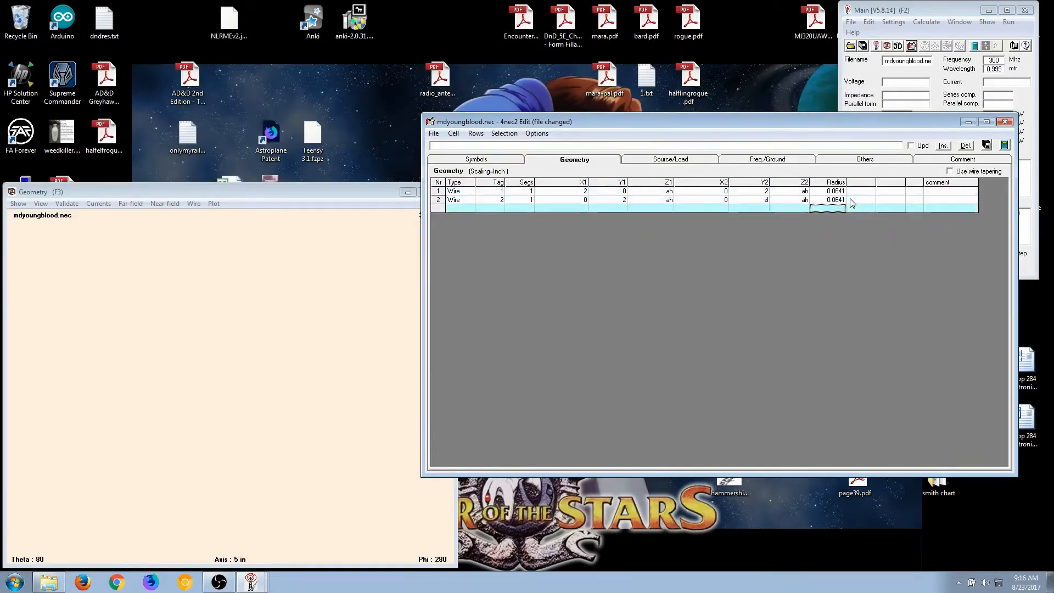
# - Add a third wire to the geometry with tag 3 and 1 segment
pyautogui.press('Left')
pyautogui.press('Left')
pyautogui.press('Left')
pyautogui.press('Left')
pyautogui.press('Left')
pyautogui.press('Left')
pyautogui.press('Left')
pyautogui.press('Left')
pyautogui.press('Left')
pyautogui.write('w')
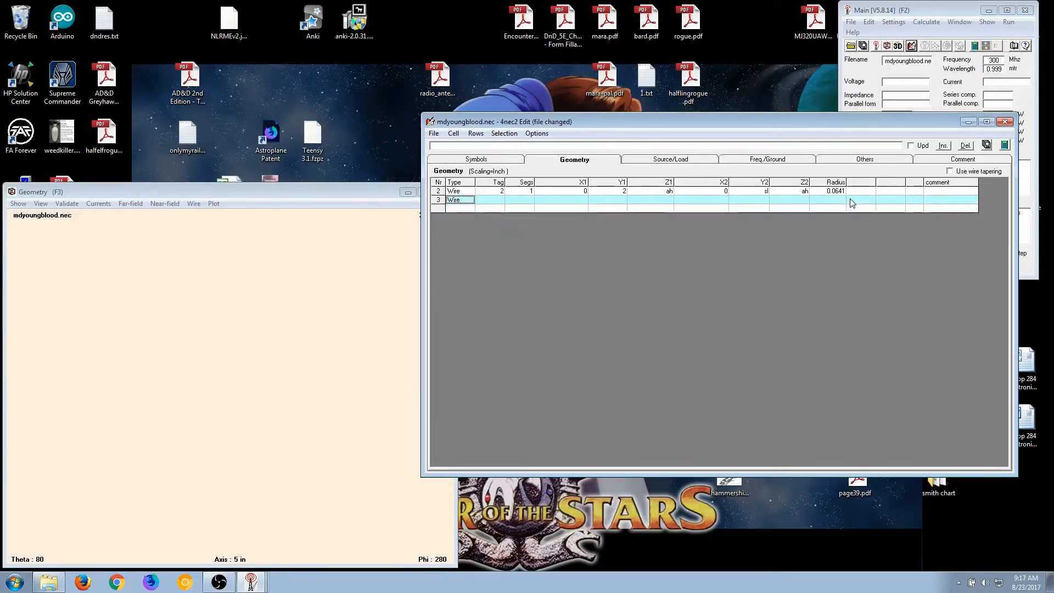
pyautogui.press('Tab')
pyautogui.write('3')
pyautogui.press('Tab')
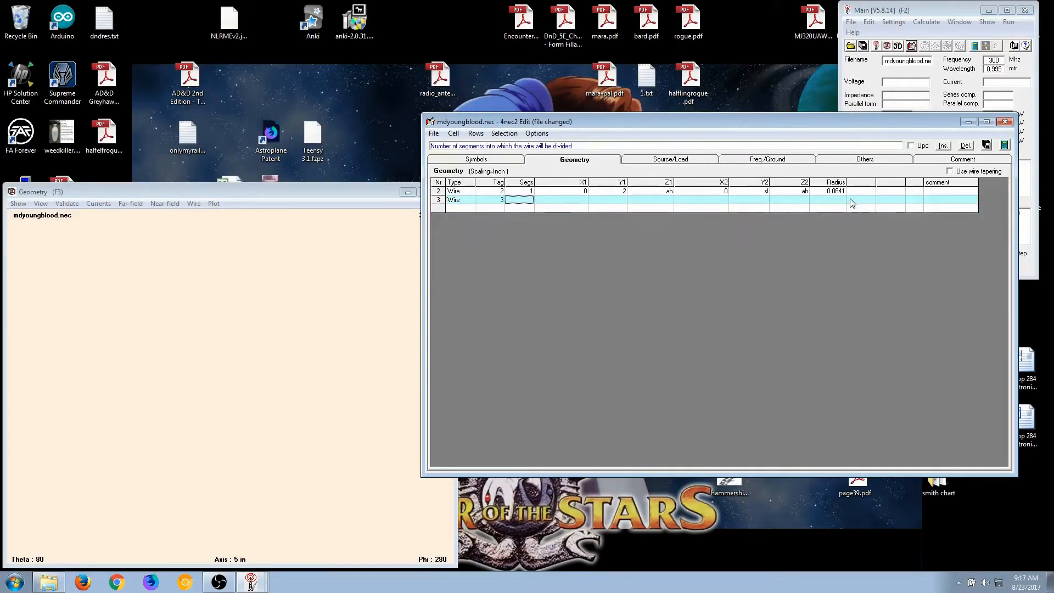
pyautogui.write('1')
pyautogui.press('Tab')
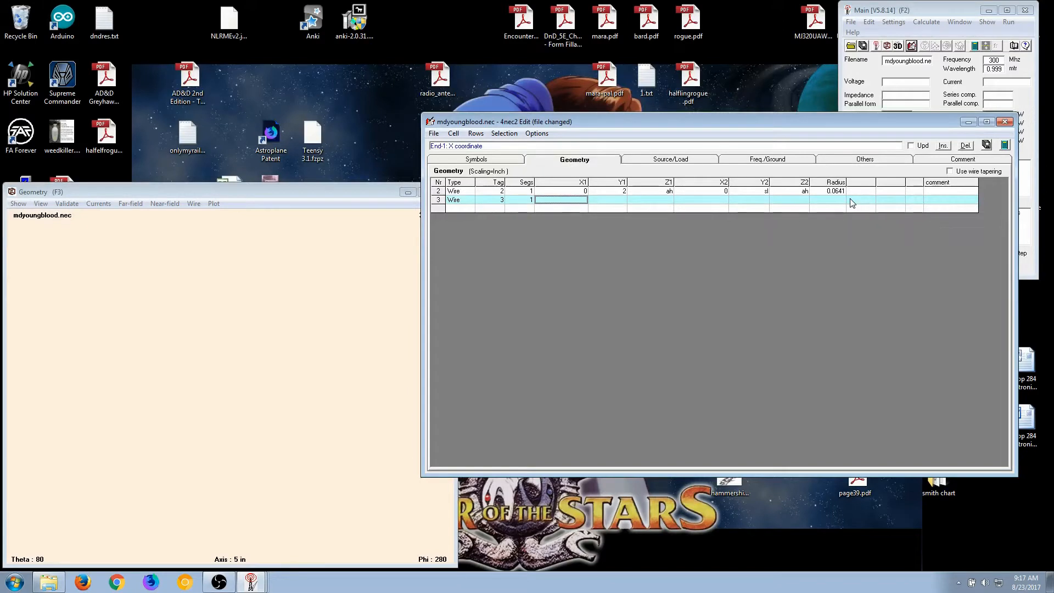
# - Set the first end of wire 3 to X1 = 0, Y1 = sl and Z1 = ah
pyautogui.write('0')
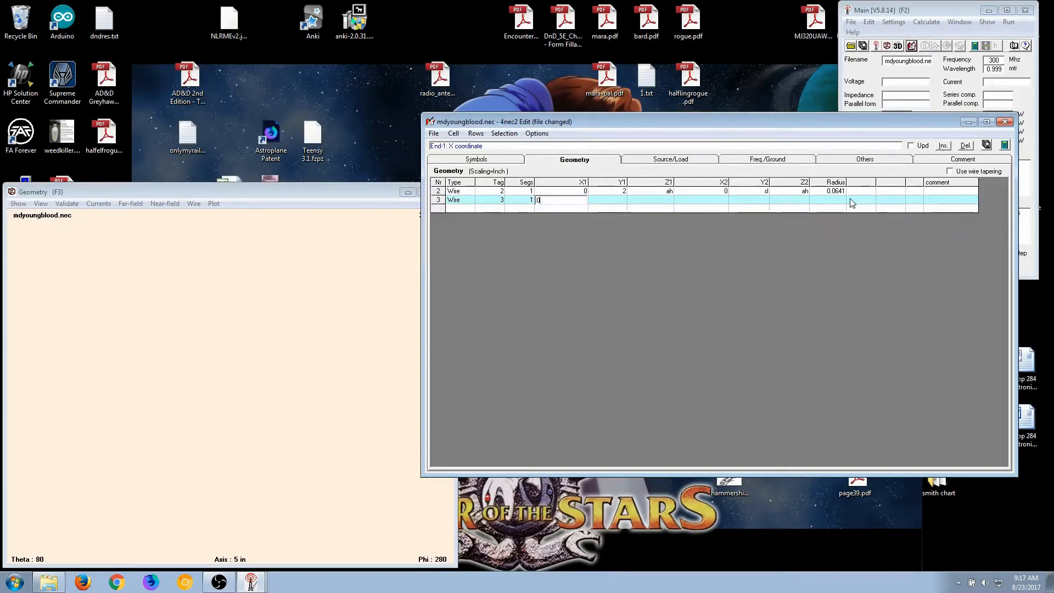
pyautogui.press('Tab')
pyautogui.write('sl')
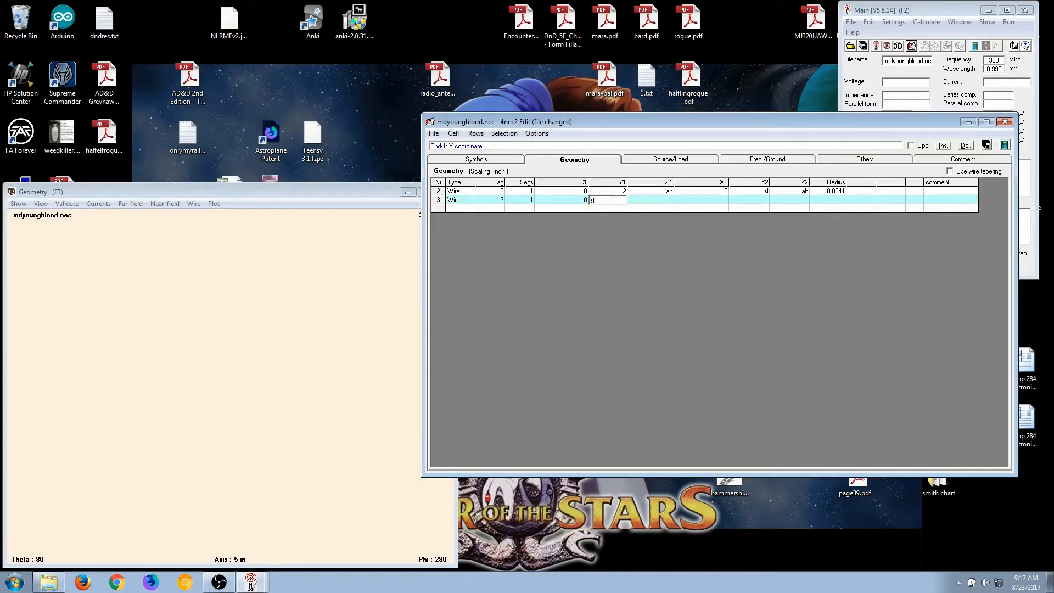
pyautogui.press('Tab')
pyautogui.write('a')
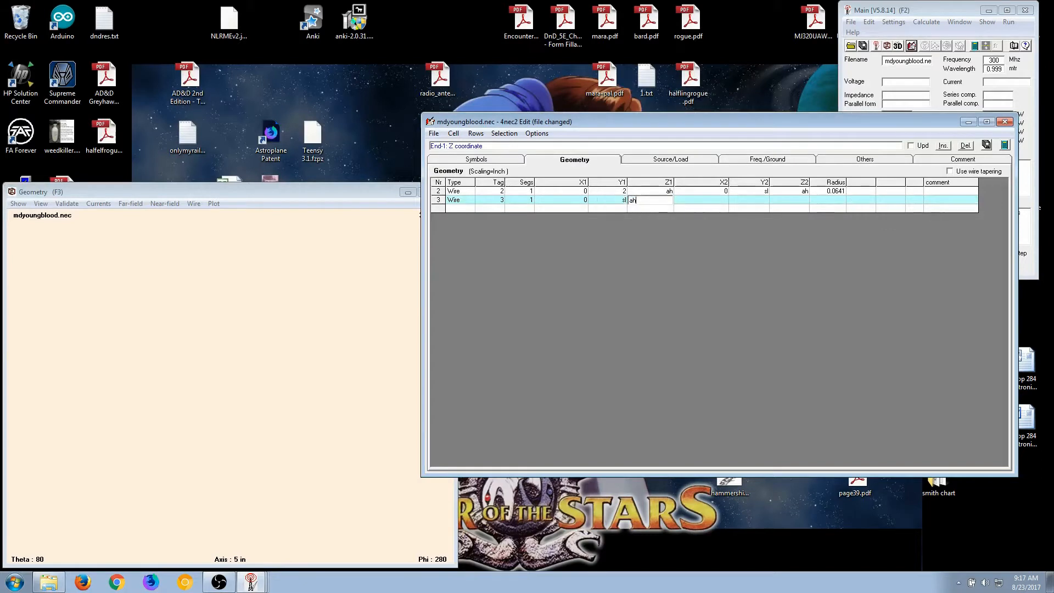
pyautogui.write('h')
pyautogui.press('Tab')
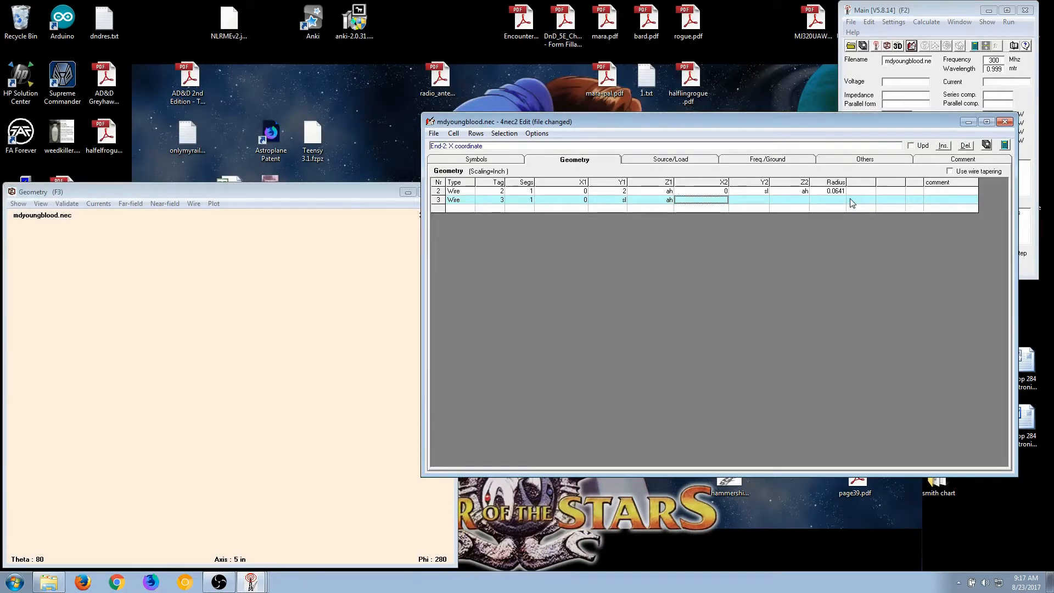
# - Set the second end of wire 3 to X2 = sl, Y2 = sl and Z2 = ah
pyautogui.write('sl')
pyautogui.press('Tab')
pyautogui.write('sl')
pyautogui.press('Tab')
pyautogui.write('ah')
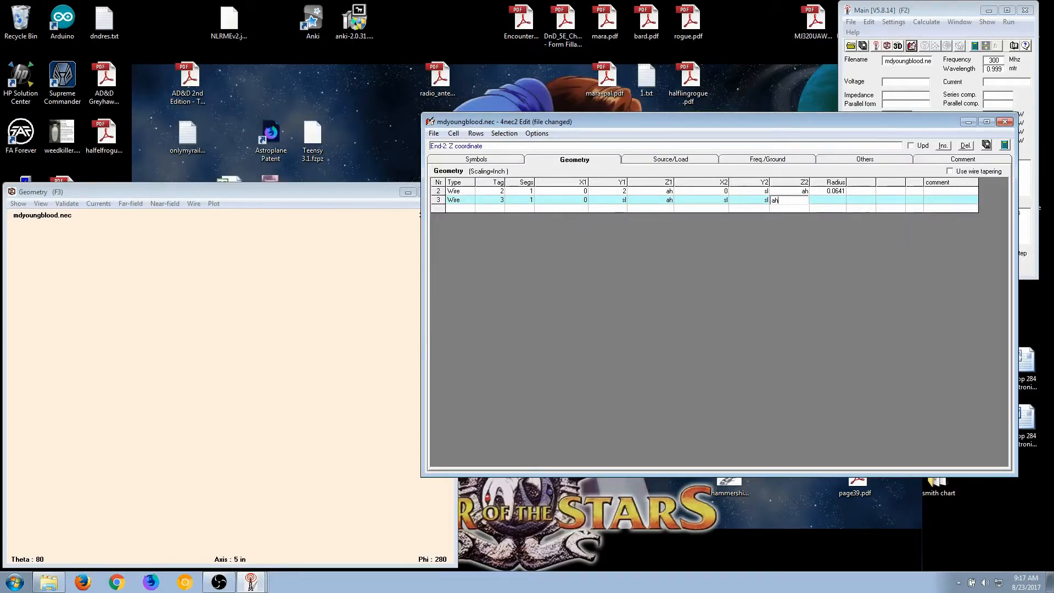
# - Copy the 0.0641 radius from wire 2 to wire 3
pyautogui.press('Tab')
pyautogui.press('Up')
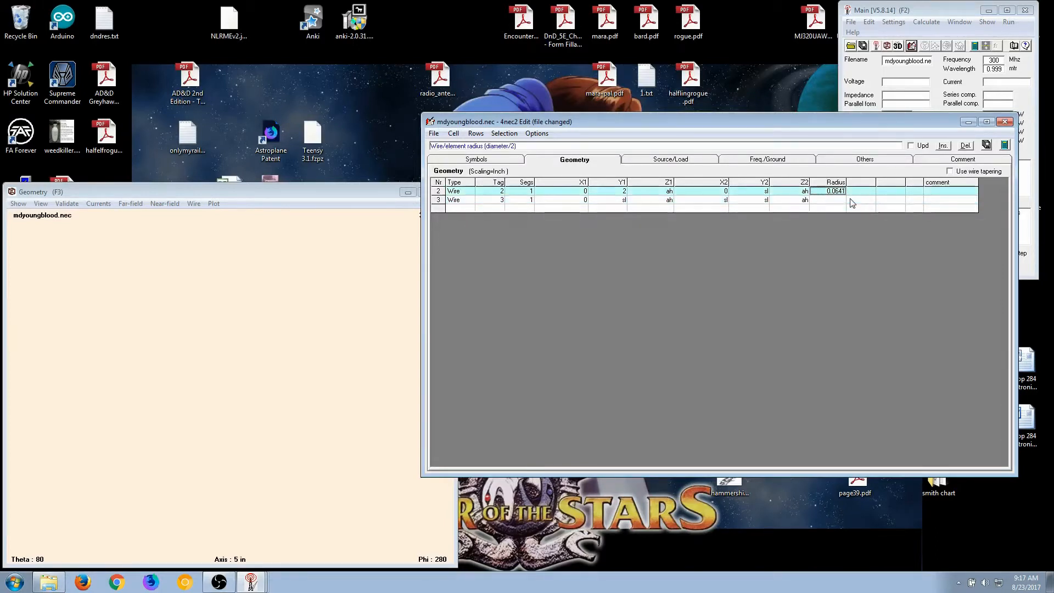
pyautogui.hotkey('ctrl', 'c')
pyautogui.press('Down')
pyautogui.hotkey('ctrl', 'v')
pyautogui.press('Down')
# - Add a fourth wire to the geometry with tag 4 and 1 segment
pyautogui.press('Left')
pyautogui.press('Left')
pyautogui.press('Left')
pyautogui.press('Left')
pyautogui.press('Left')
pyautogui.press('Left')
pyautogui.press('Left')
pyautogui.press('Left')
pyautogui.press('Left')
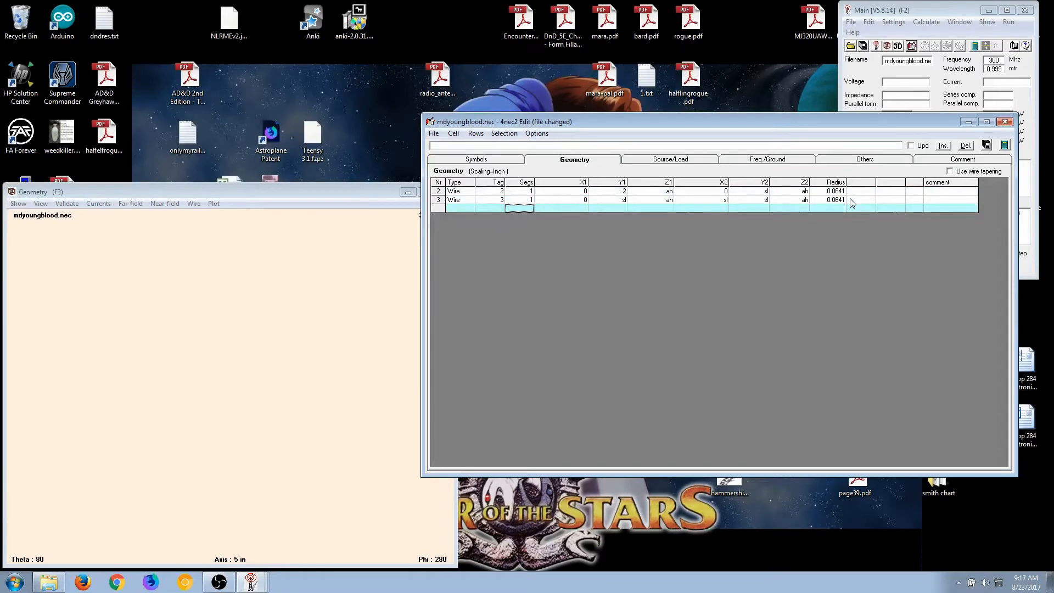
pyautogui.write('w')
pyautogui.press('Tab')
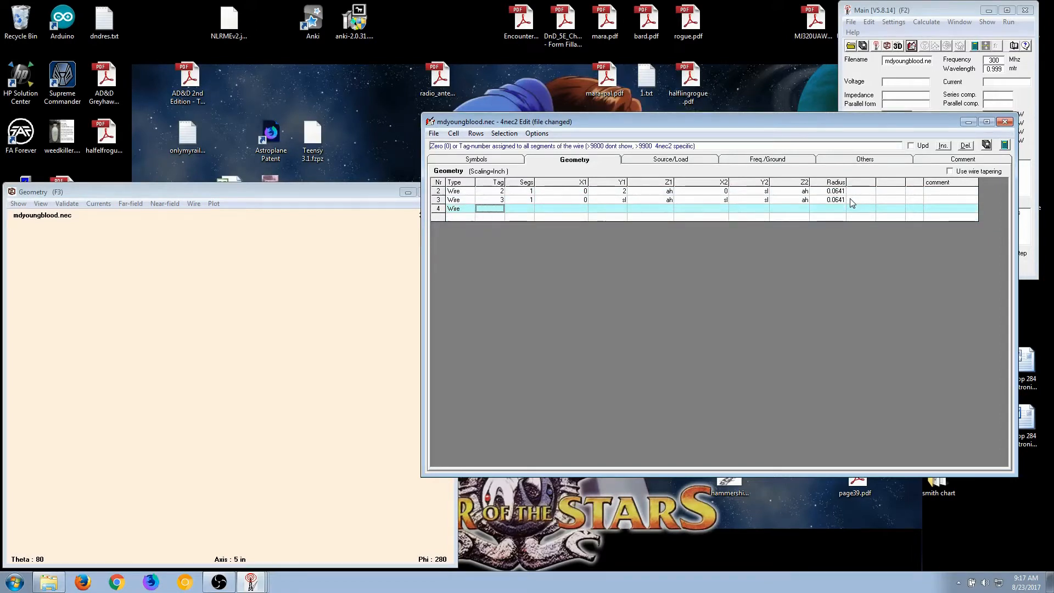
pyautogui.write('4')
pyautogui.press('Tab')
pyautogui.write('1')
pyautogui.press('Tab')
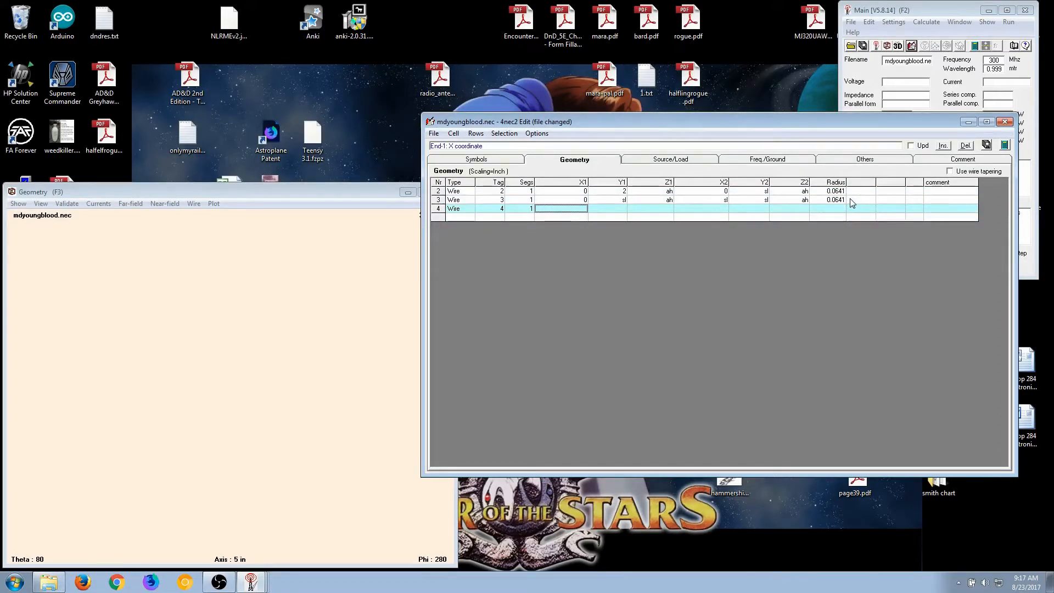
# - Set the first end of wire 4 to X1 = sl, Y1 = sl and Z1 = ah
pyautogui.write('sl')
pyautogui.press('Tab')
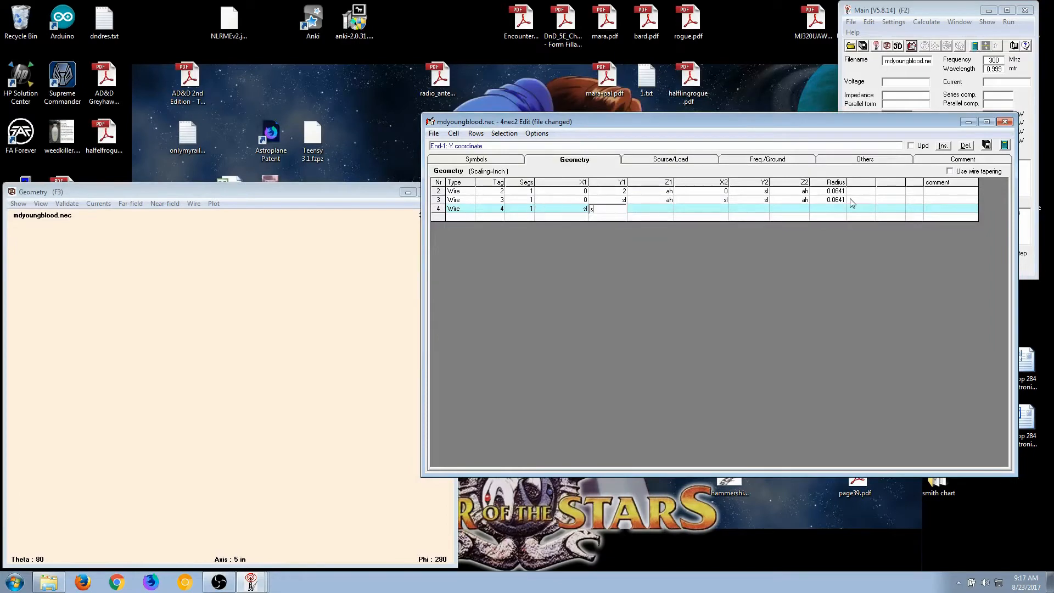
pyautogui.write('sl')
pyautogui.press('Tab')
pyautogui.write('ah')
pyautogui.press('Tab')
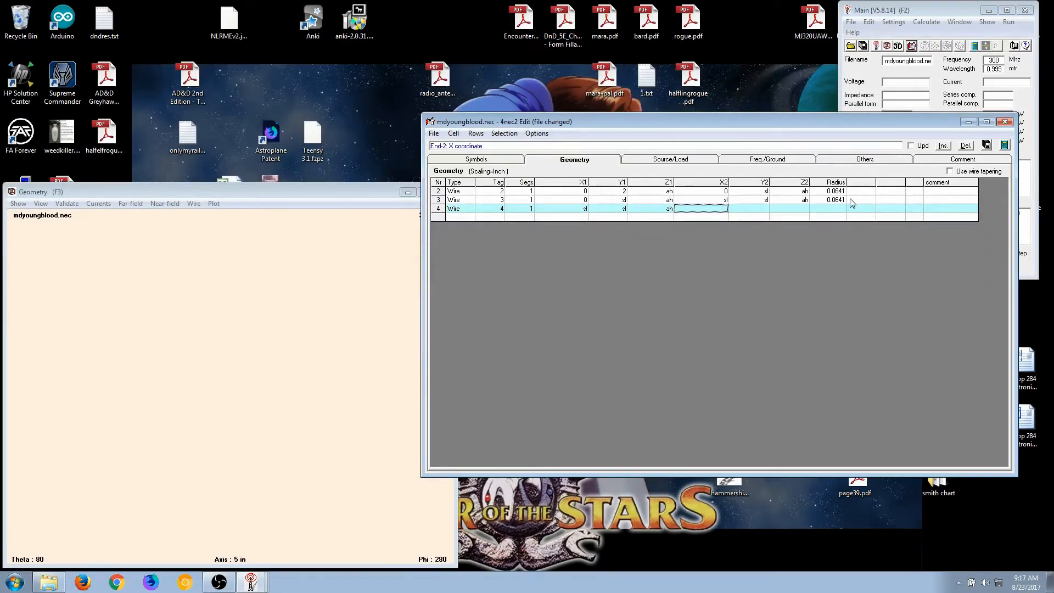
# - Set the second end of wire 4 to X2 = sl, Y2 = 0 and Z2 = ah, with a radius of 0.0641
pyautogui.write('sl')
pyautogui.press('Tab')
pyautogui.write('0')
pyautogui.press('Tab')
pyautogui.write('ah')
pyautogui.press('Tab')
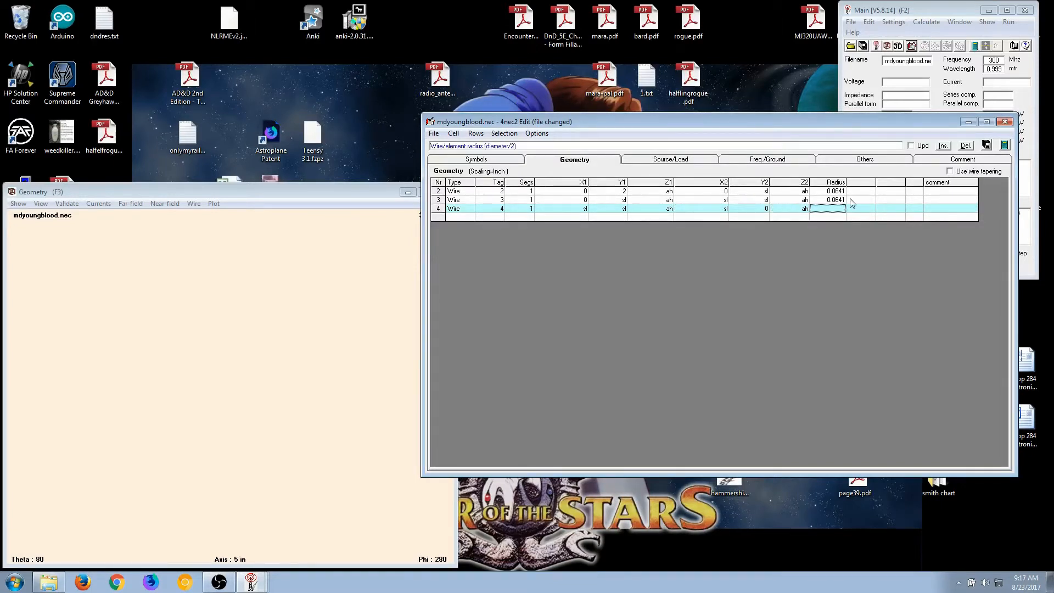
pyautogui.hotkey('ctrl', 'v')
pyautogui.press('Down')
# - Add a fifth wire to the geometry with tag 5 and 1 segment
pyautogui.press('Left')
pyautogui.press('Left')
pyautogui.press('Left')
pyautogui.press('Left')
pyautogui.press('Left')
pyautogui.press('Left')
pyautogui.press('Left')
pyautogui.press('Left')
pyautogui.press('Left')
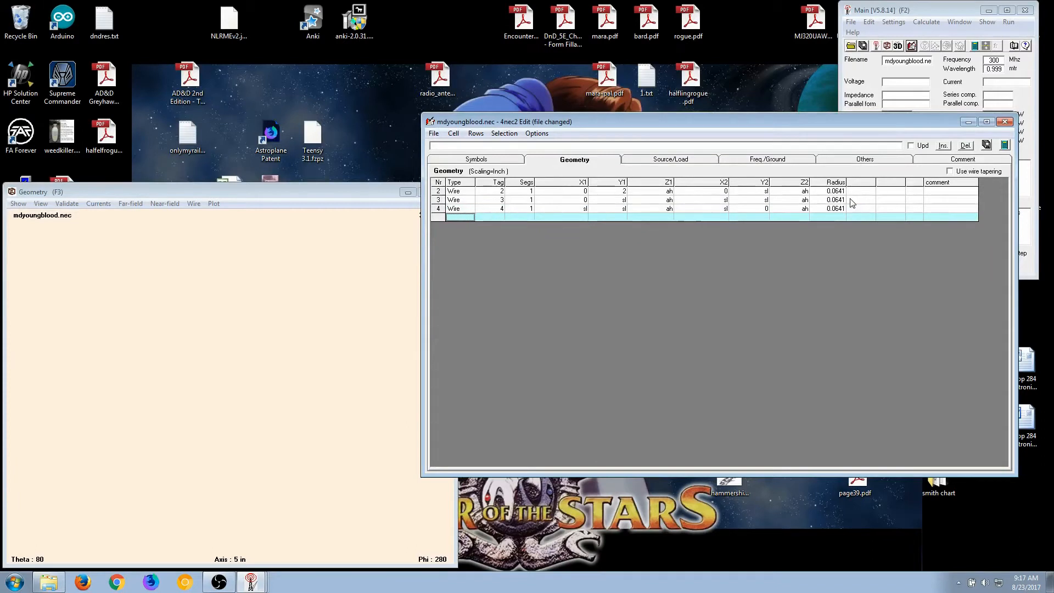
pyautogui.write('w')
pyautogui.press('Tab')
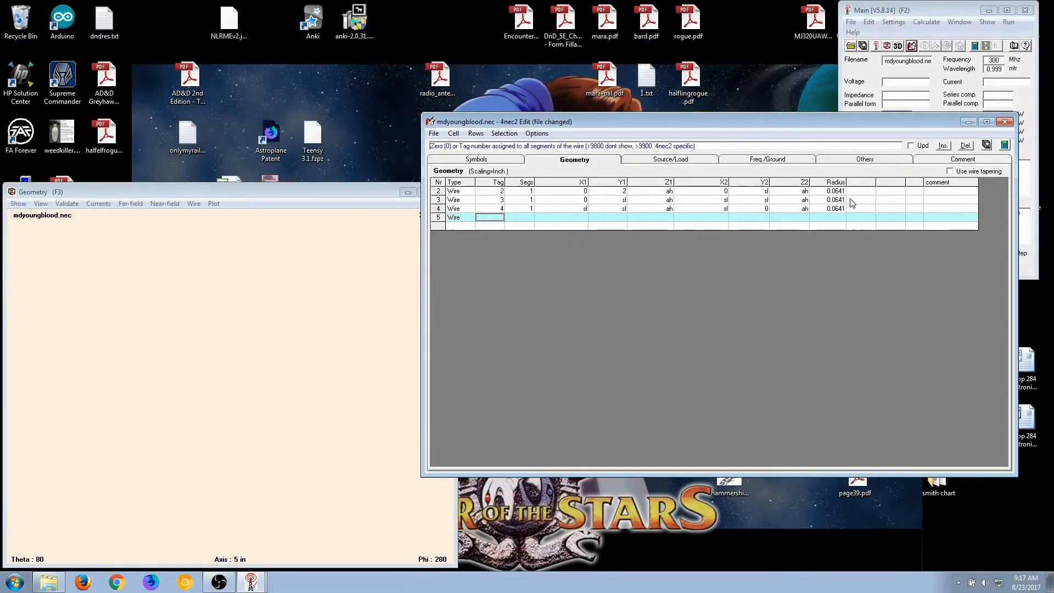
pyautogui.write('5')
pyautogui.press('Tab')
pyautogui.write('1')
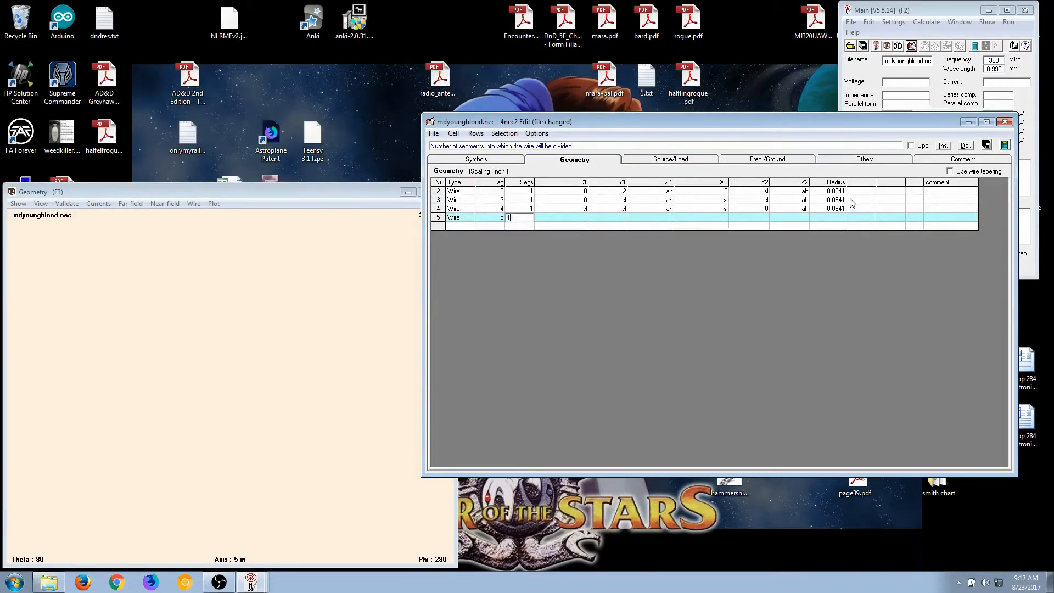
pyautogui.press('Tab')
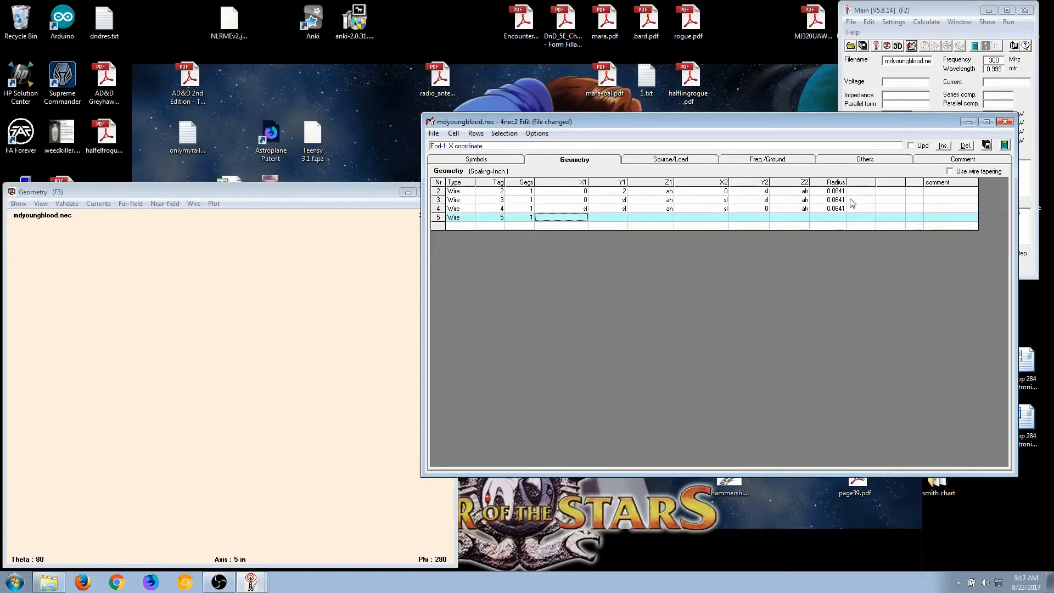
# - Set the first end of wire 5 to X1 = sl, Y1 = 0 and Z1 = ah
pyautogui.write('sl')
pyautogui.press('Tab')
pyautogui.write('0')
pyautogui.press('Tab')
pyautogui.write('a')
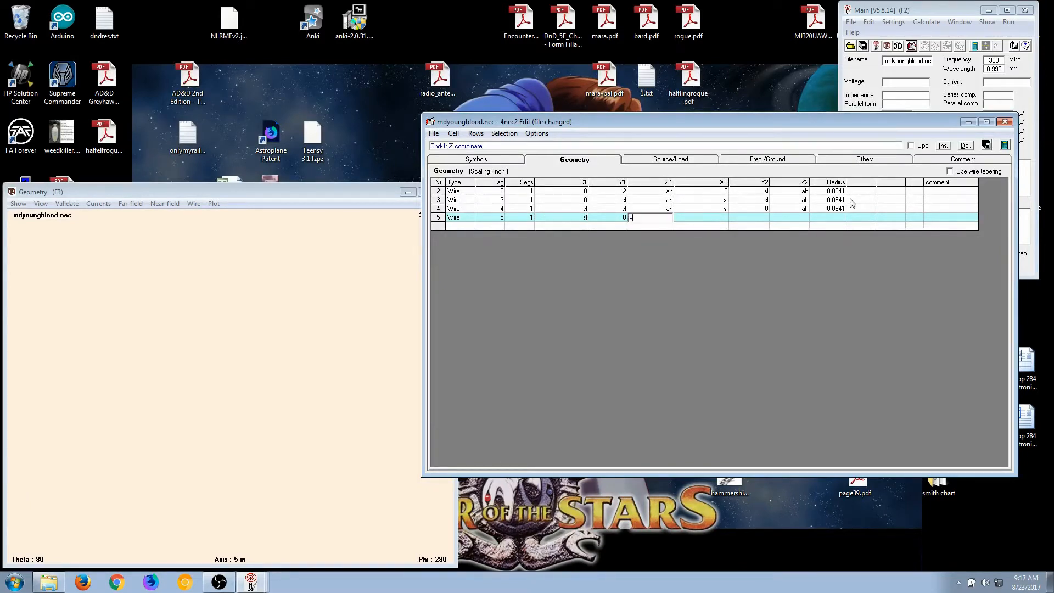
pyautogui.write('h')
pyautogui.press('Tab')
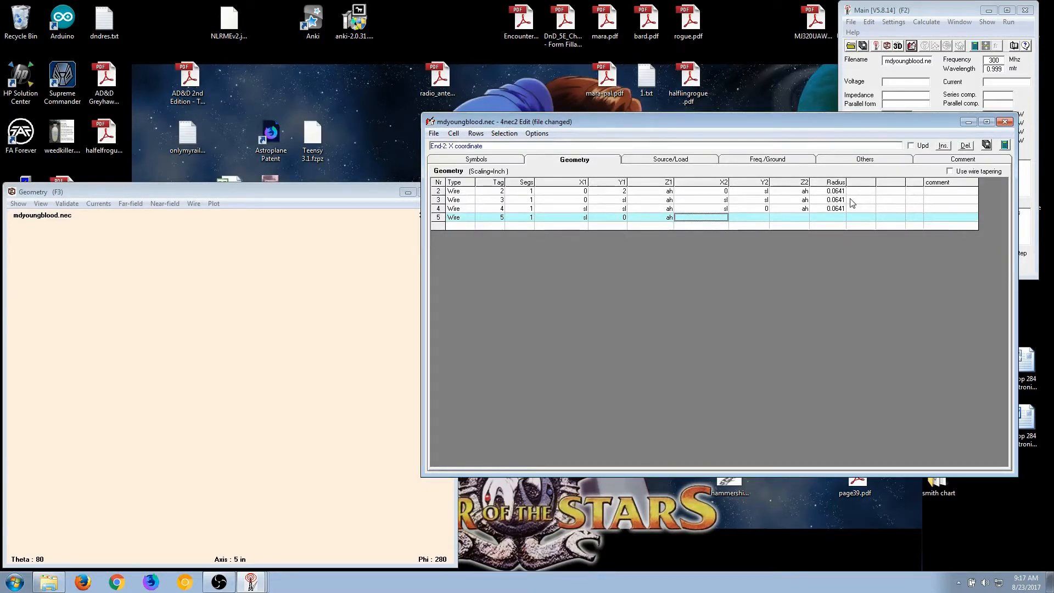
# - Set the second end of wire 5 to X2 = 2, Y2 = 0 and Z2 = ah, with a radius of 0.0641
pyautogui.write('2')
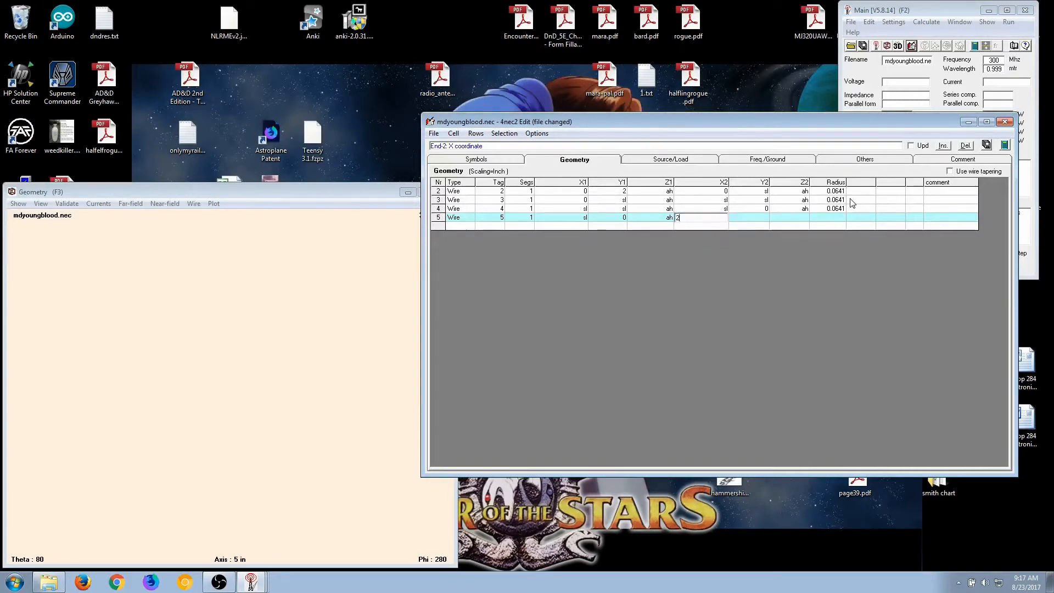
pyautogui.press('Tab')
pyautogui.write('0')
pyautogui.press('Tab')
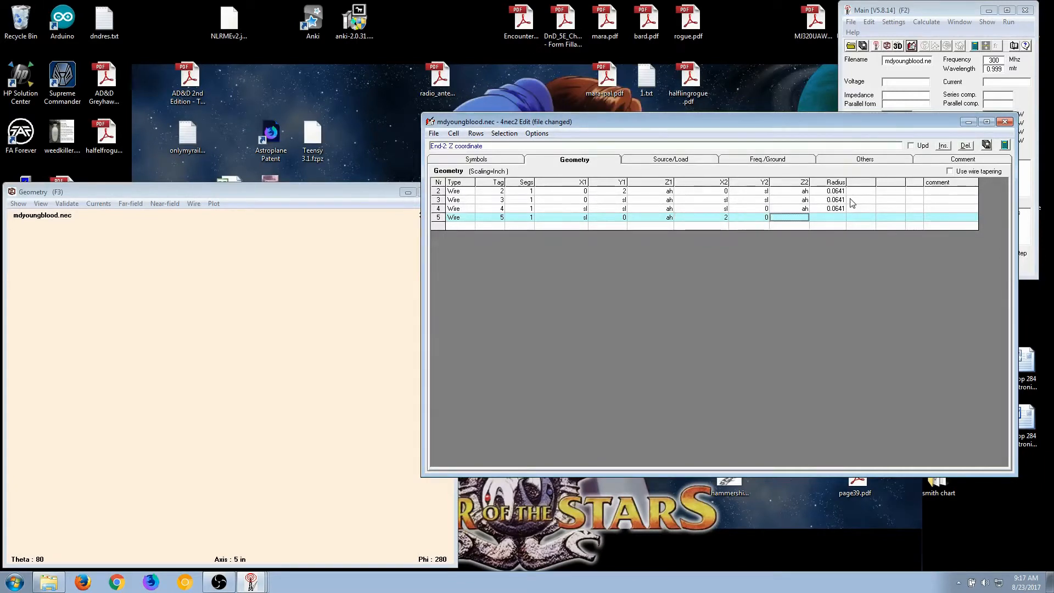
pyautogui.write('ah')
pyautogui.press('Tab')
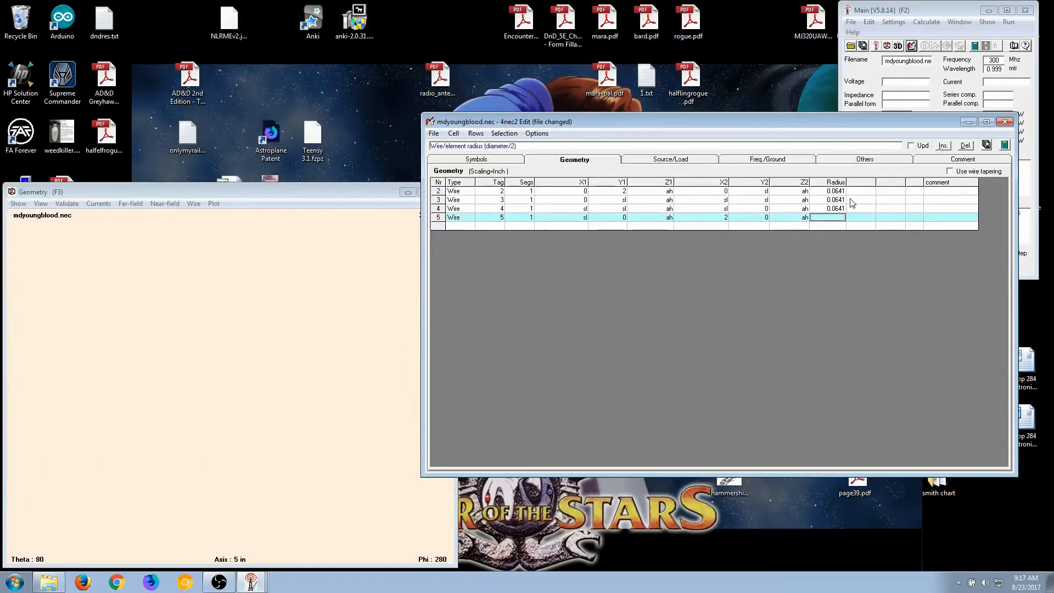
pyautogui.write('0.0641')
# - Review the wire rows and their segment counts, and save the geometry changes to the model file
pyautogui.press('Left')
pyautogui.press('Left')
pyautogui.press('Up')
pyautogui.press('Up')
pyautogui.press('Up')
pyautogui.press('Up')
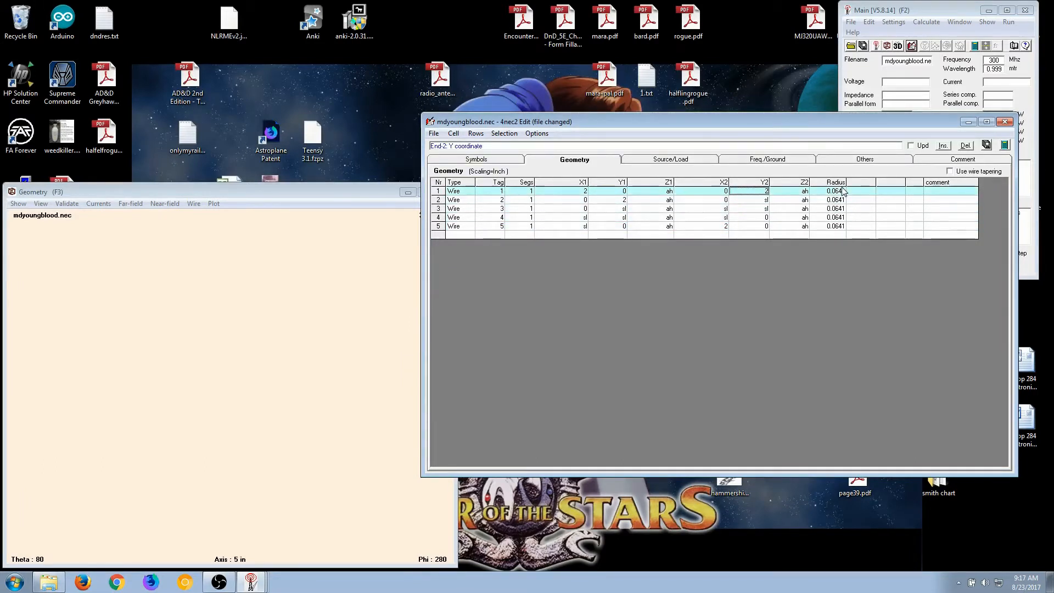
pyautogui.press('Left')
pyautogui.press('Left')
pyautogui.press('Left')
pyautogui.press('Left')
pyautogui.press('Left')
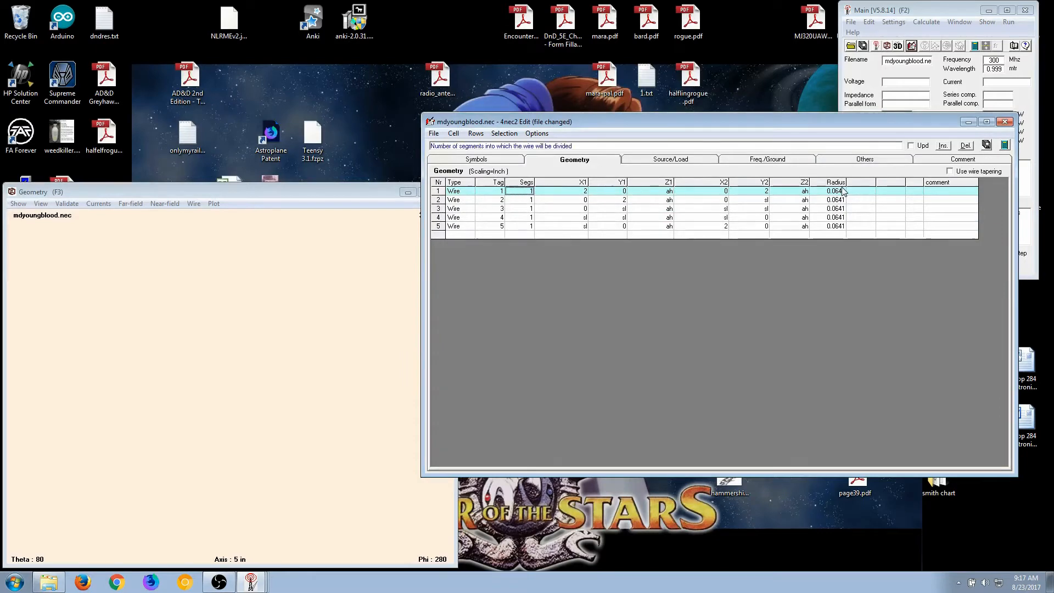
pyautogui.press('Down')
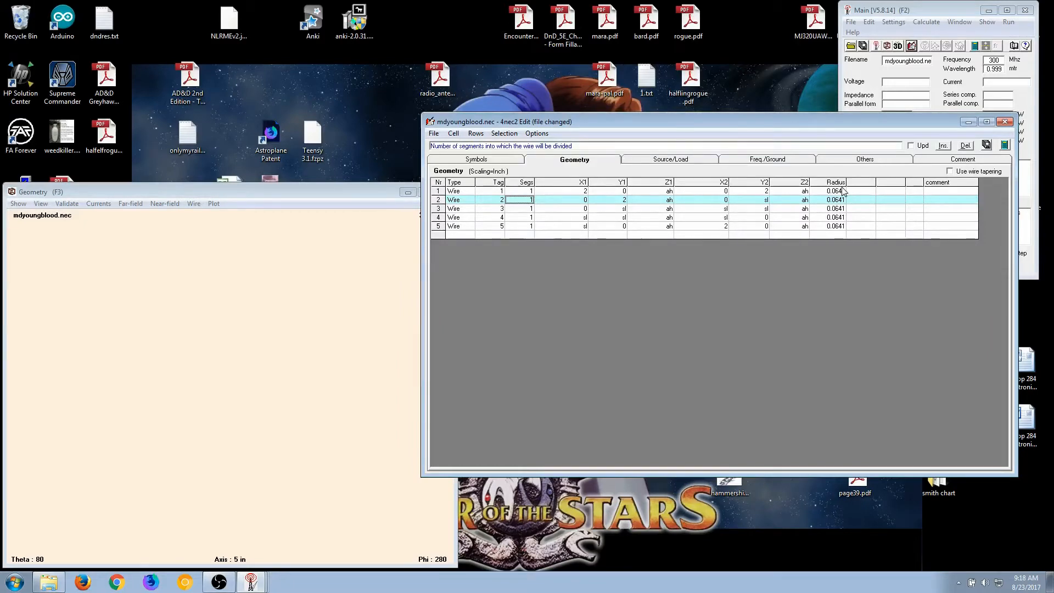
pyautogui.click(987, 144)
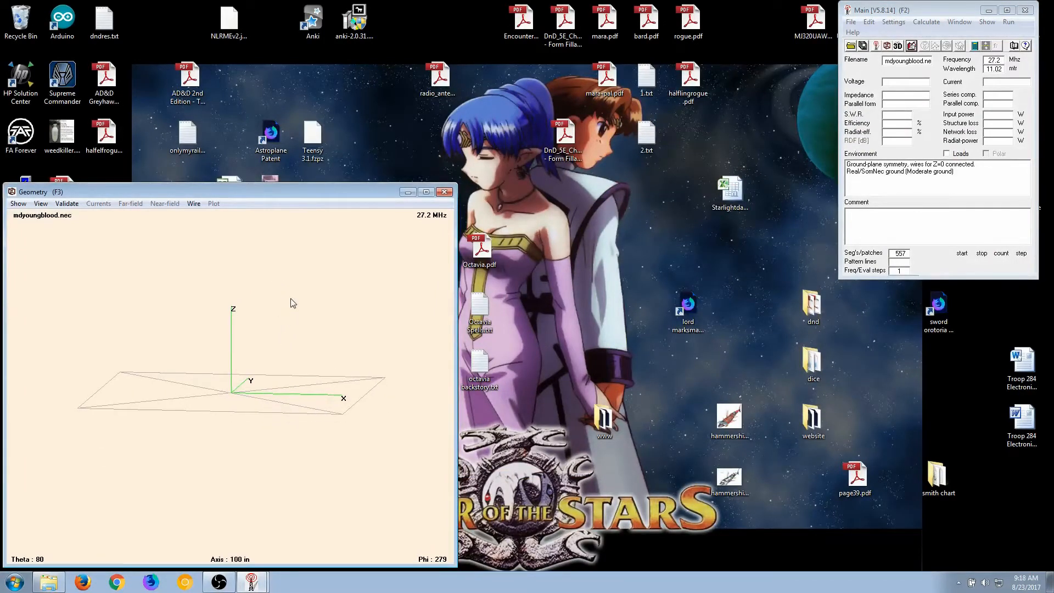
# - Inspect the square loop in the 3D geometry view from the side and from above, including the short source wire at its corner
pyautogui.moveTo(316, 388); pyautogui.dragTo(242, 360)
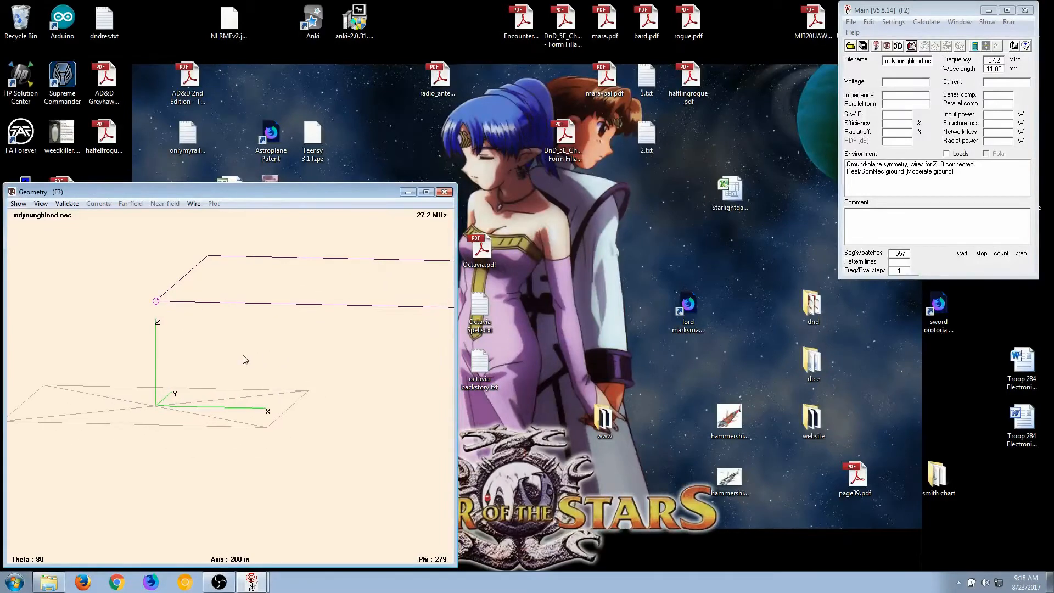
pyautogui.scroll(-1, 242, 355)
pyautogui.moveTo(296, 392); pyautogui.dragTo(267, 391)
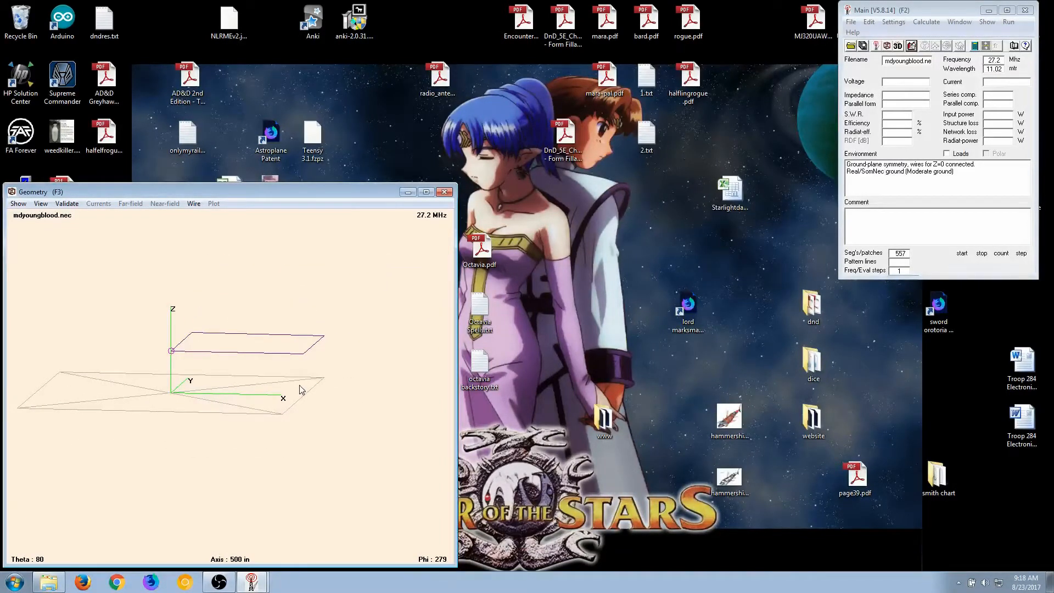
pyautogui.moveTo(285, 371)
pyautogui.mouseDown()
pyautogui.moveTo(285, 404)
pyautogui.moveTo(287, 381)
pyautogui.moveTo(263, 361)
pyautogui.moveTo(286, 391)
pyautogui.mouseUp()
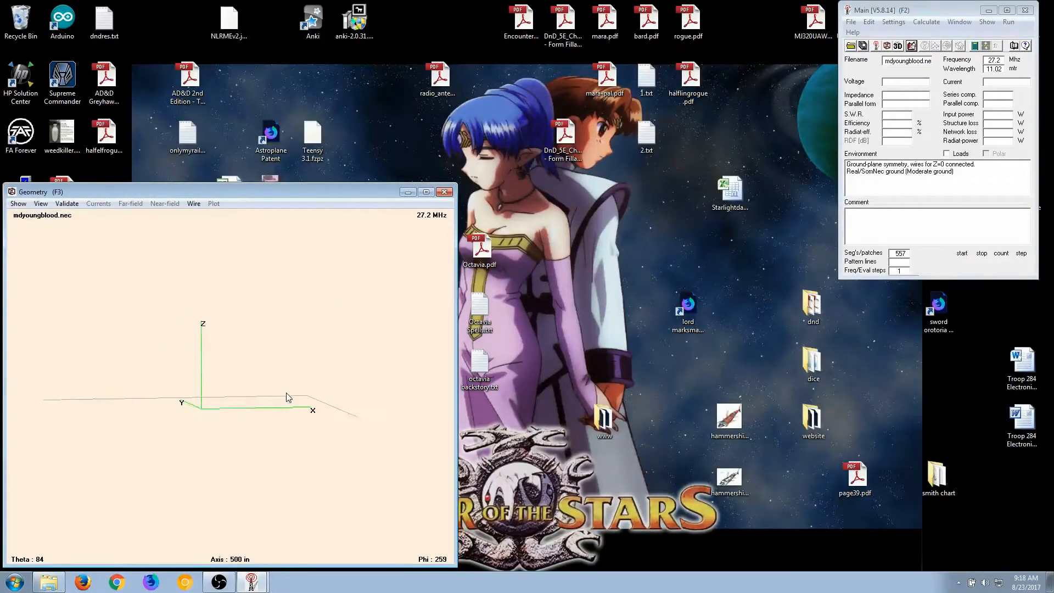
pyautogui.scroll(1, 294, 390)
pyautogui.scroll(1, 250, 370)
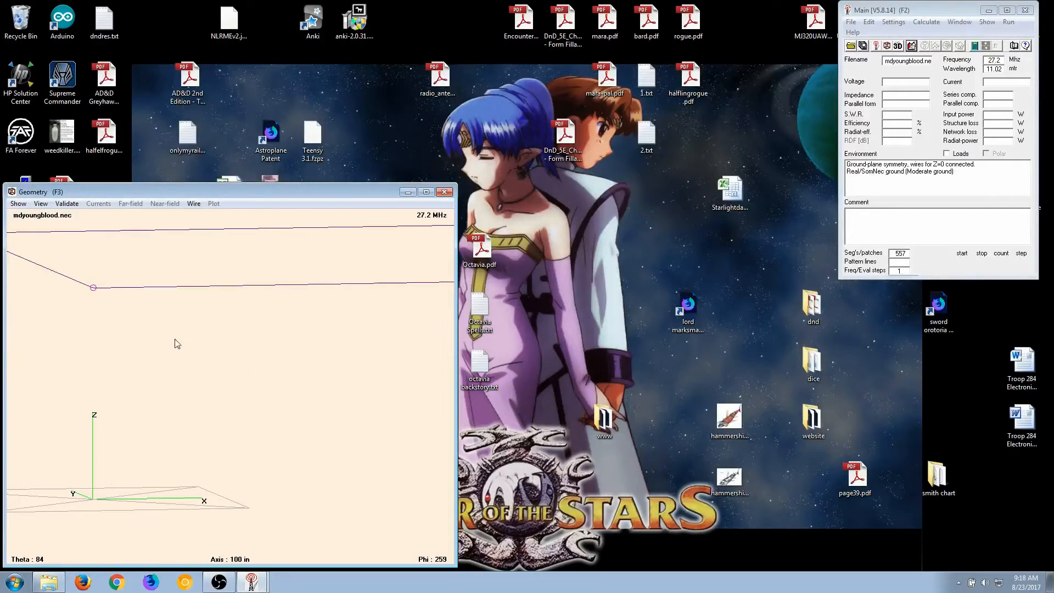
pyautogui.moveTo(175, 338); pyautogui.dragTo(278, 393)
pyautogui.scroll(1, 278, 392)
pyautogui.moveTo(260, 342); pyautogui.dragTo(286, 479)
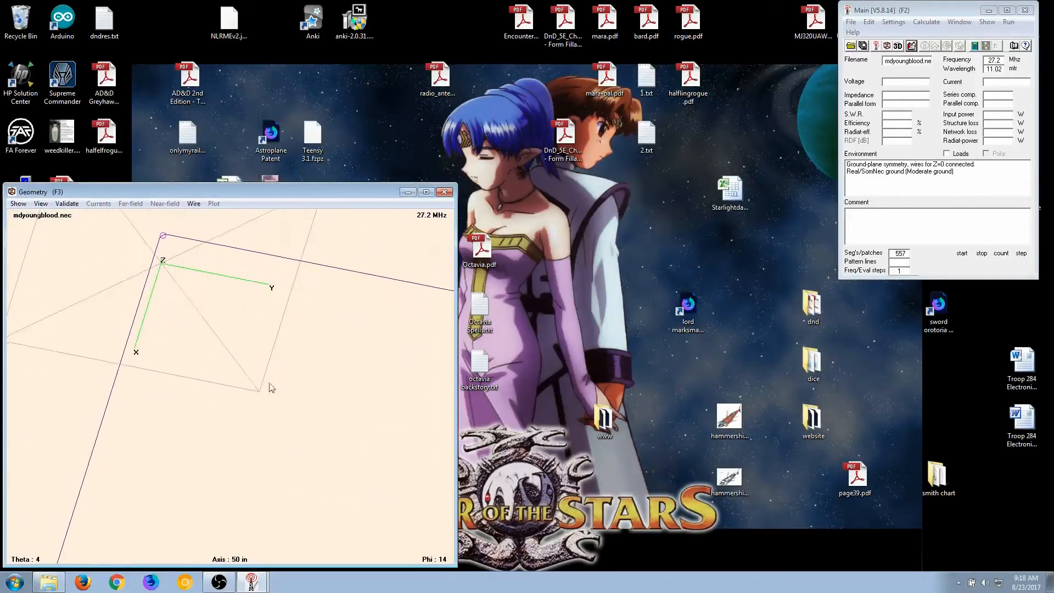
pyautogui.moveTo(265, 367); pyautogui.dragTo(263, 432)
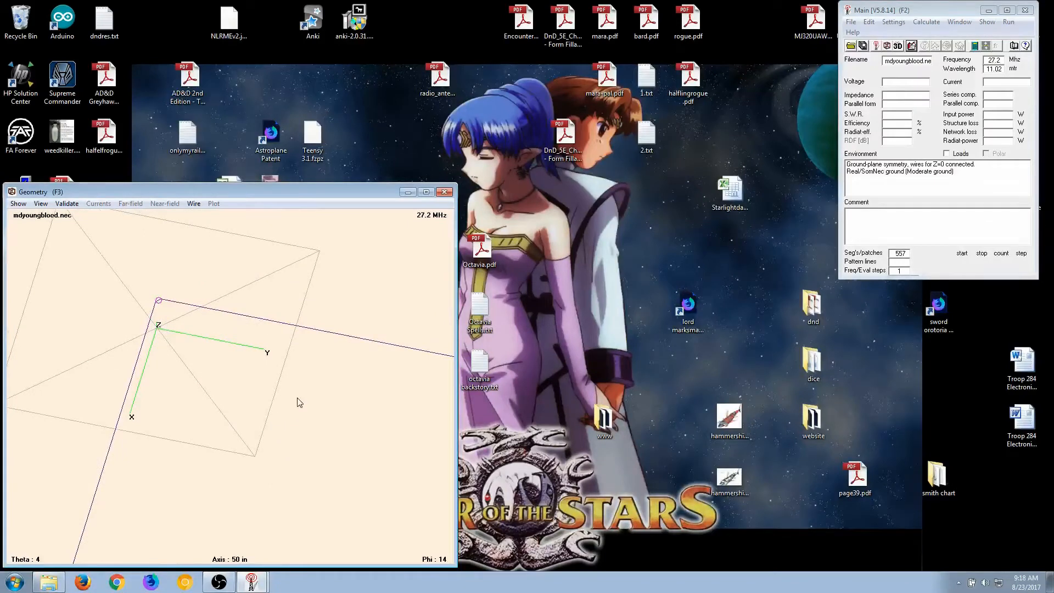
pyautogui.scroll(1, 301, 395)
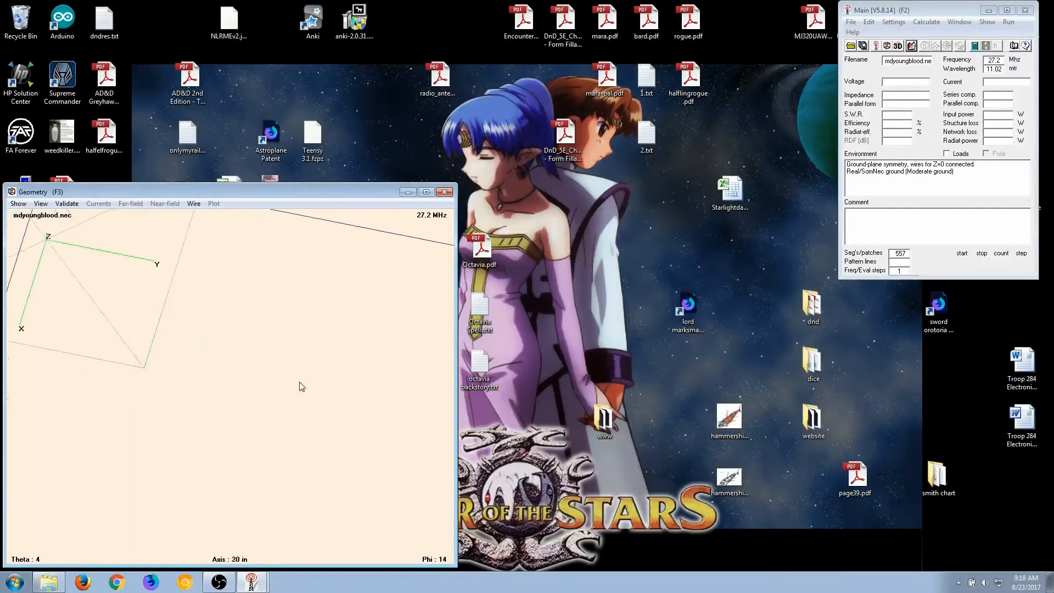
pyautogui.moveTo(179, 285); pyautogui.dragTo(317, 467)
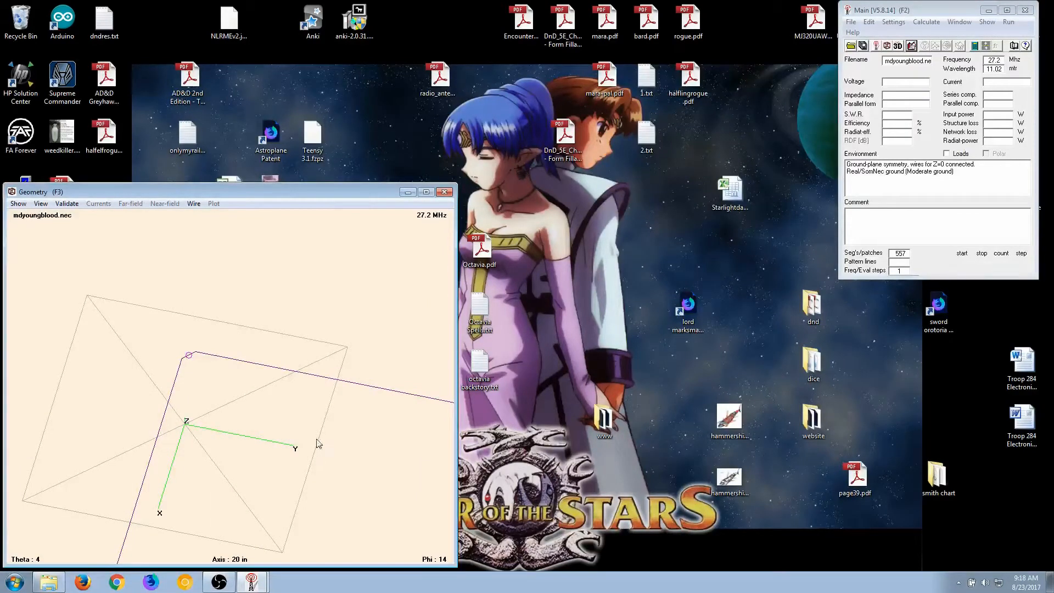
# - Reopen the model editor at the source settings and clear the voltage source's comment
pyautogui.click(911, 46)
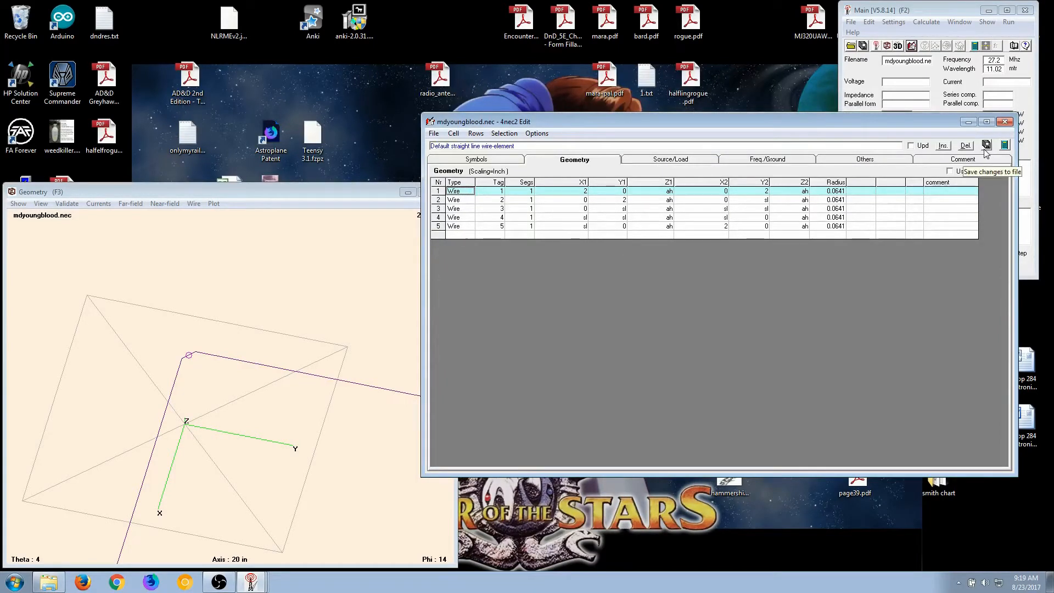
pyautogui.click(657, 159)
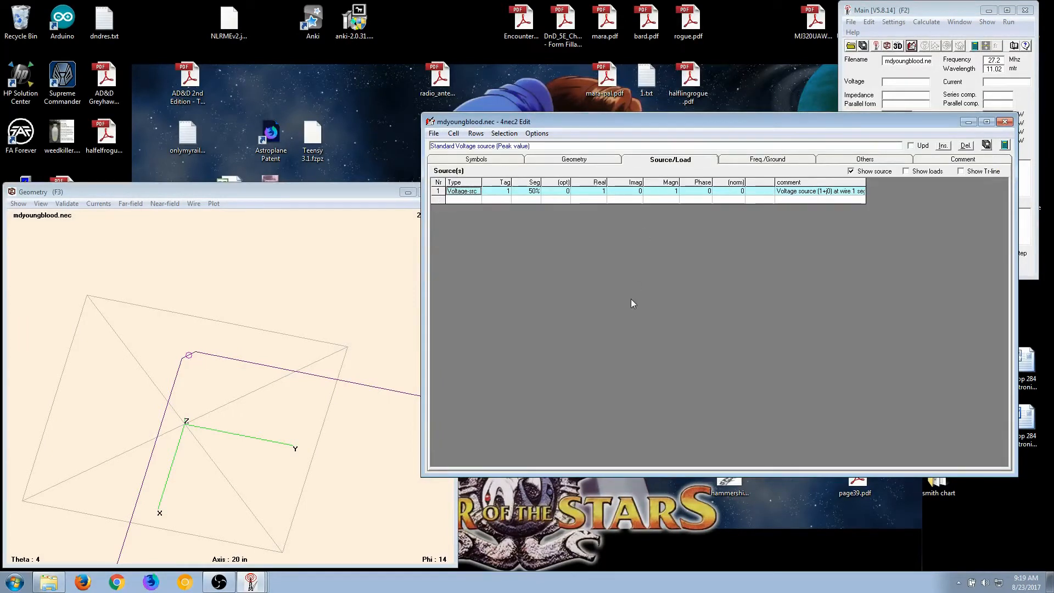
pyautogui.click(800, 191)
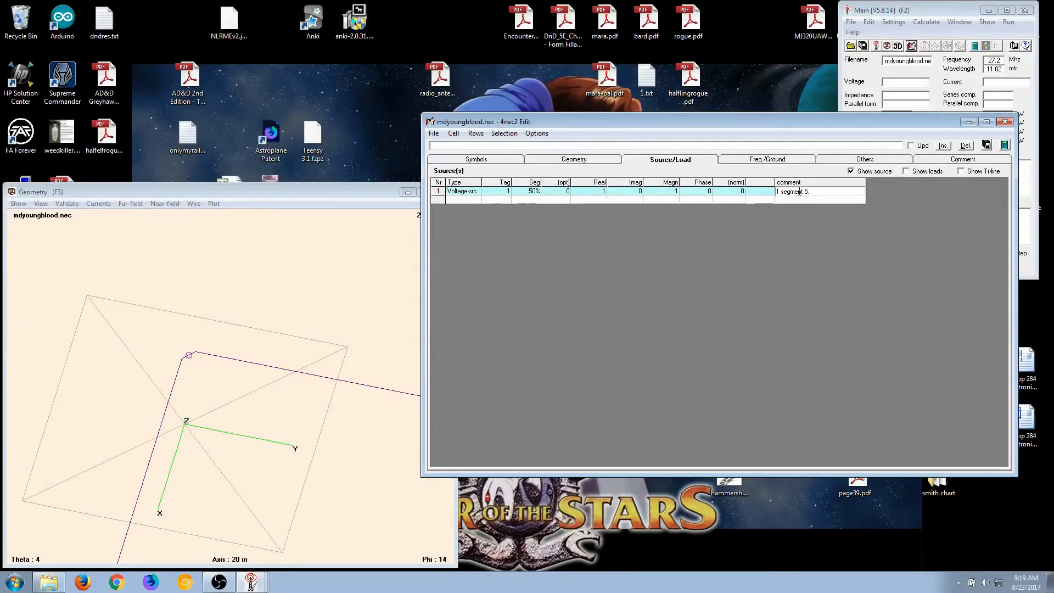
pyautogui.write('Voltage source (1+j0)')
pyautogui.press('BackSpace')
pyautogui.press('BackSpace')
pyautogui.press('BackSpace')
pyautogui.press('BackSpace')
pyautogui.press('BackSpace')
pyautogui.press('BackSpace')
pyautogui.press('BackSpace')
pyautogui.press('BackSpace')
pyautogui.press('BackSpace')
pyautogui.press('BackSpace')
pyautogui.press('BackSpace')
pyautogui.press('BackSpace')
pyautogui.press('BackSpace')
pyautogui.press('BackSpace')
pyautogui.press('BackSpace')
pyautogui.press('BackSpace')
pyautogui.press('BackSpace')
pyautogui.press('BackSpace')
pyautogui.press('BackSpace')
pyautogui.press('BackSpace')
# - Look through the available source types and select Voltage-src for source 1
pyautogui.click(476, 193)
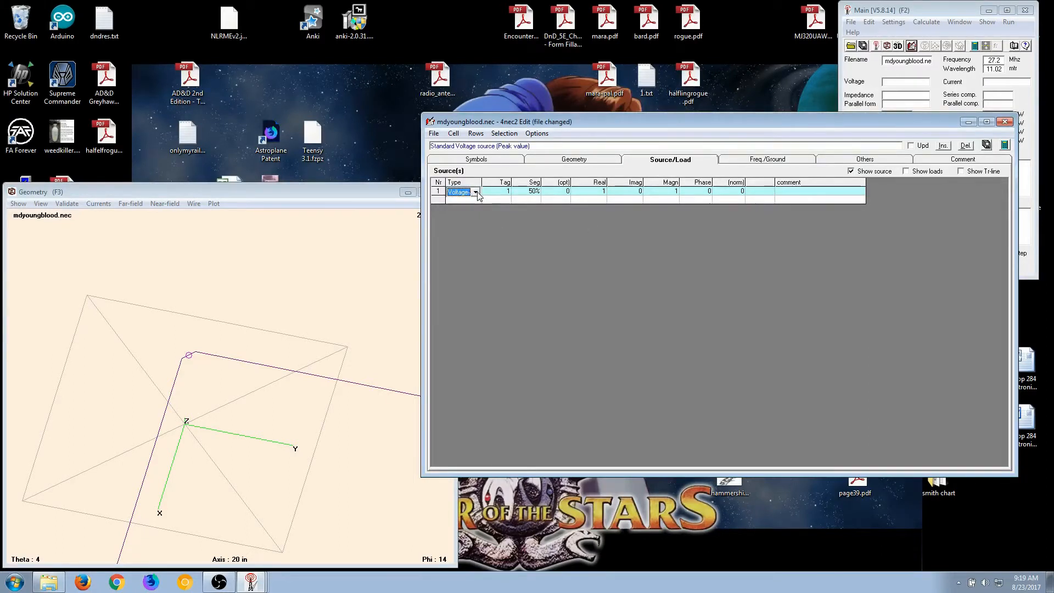
pyautogui.click(475, 192)
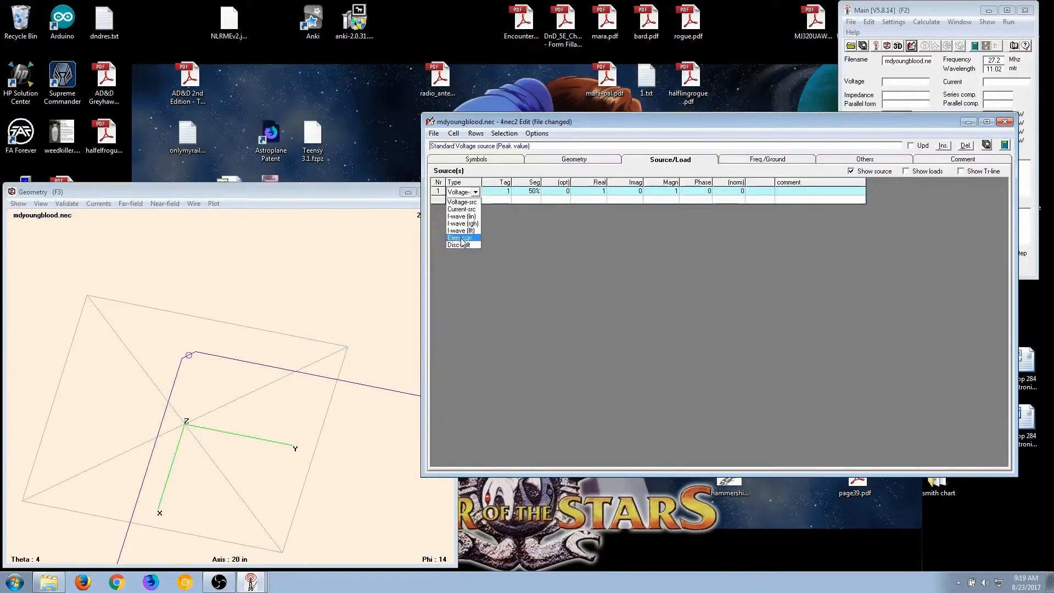
pyautogui.click(467, 201)
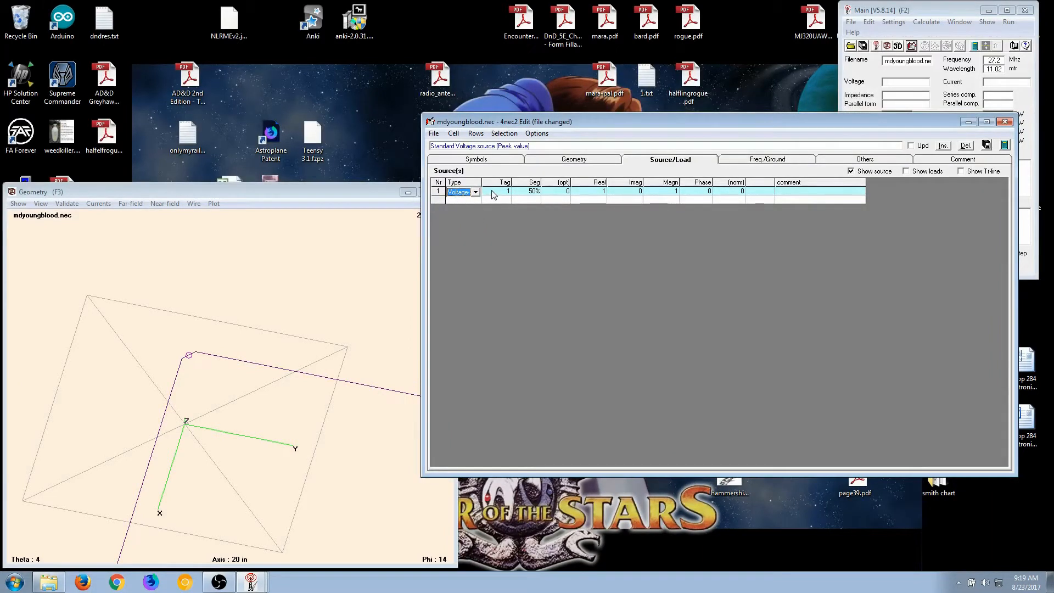
# - Compare the source's tag with the wires in the geometry table, and examine its segment, real, imaginary and magnitude fields
pyautogui.click(493, 192)
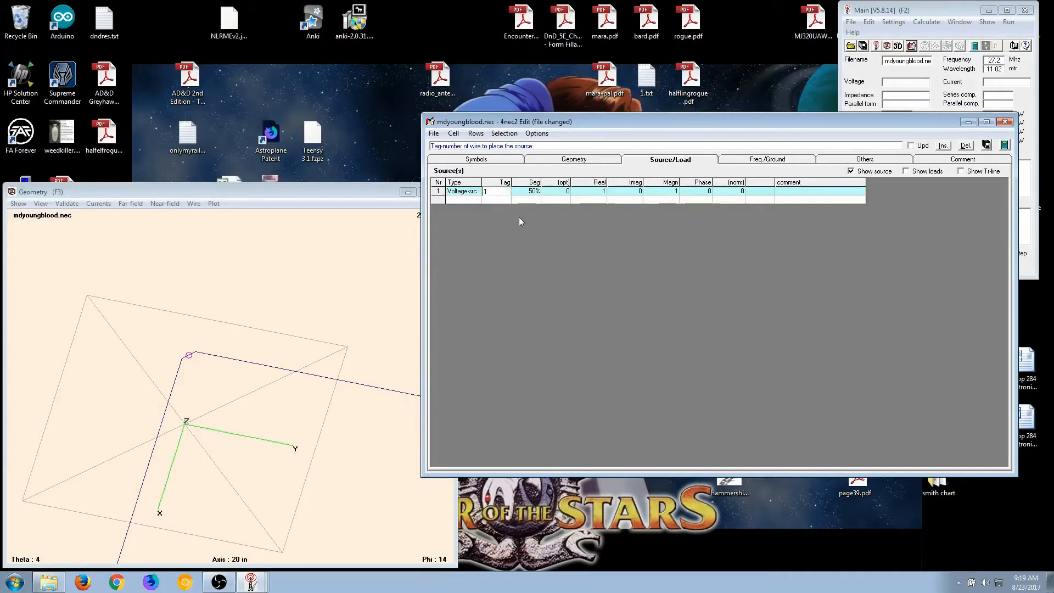
pyautogui.click(557, 161)
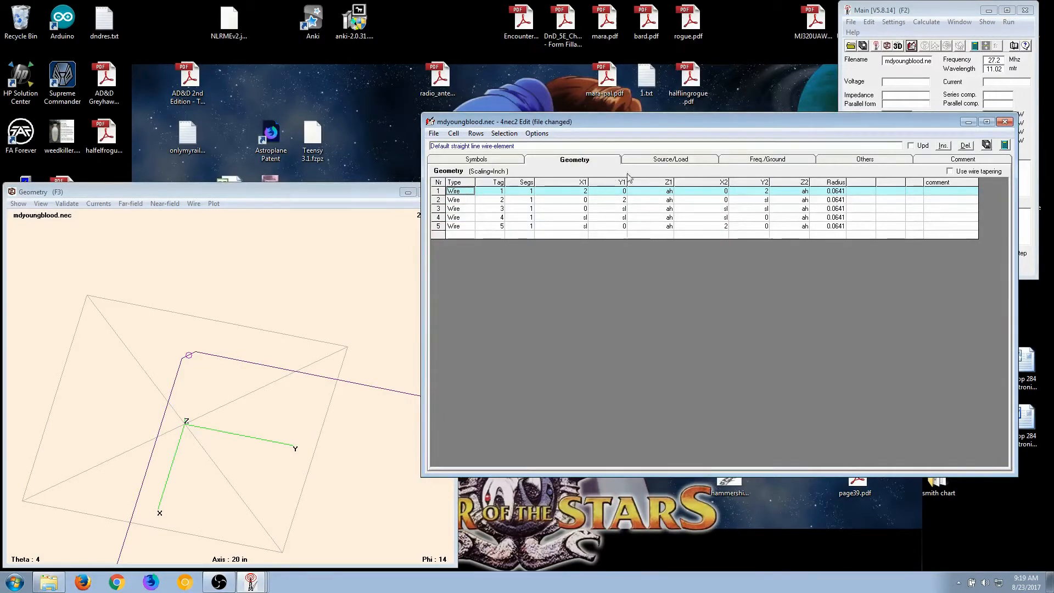
pyautogui.click(652, 163)
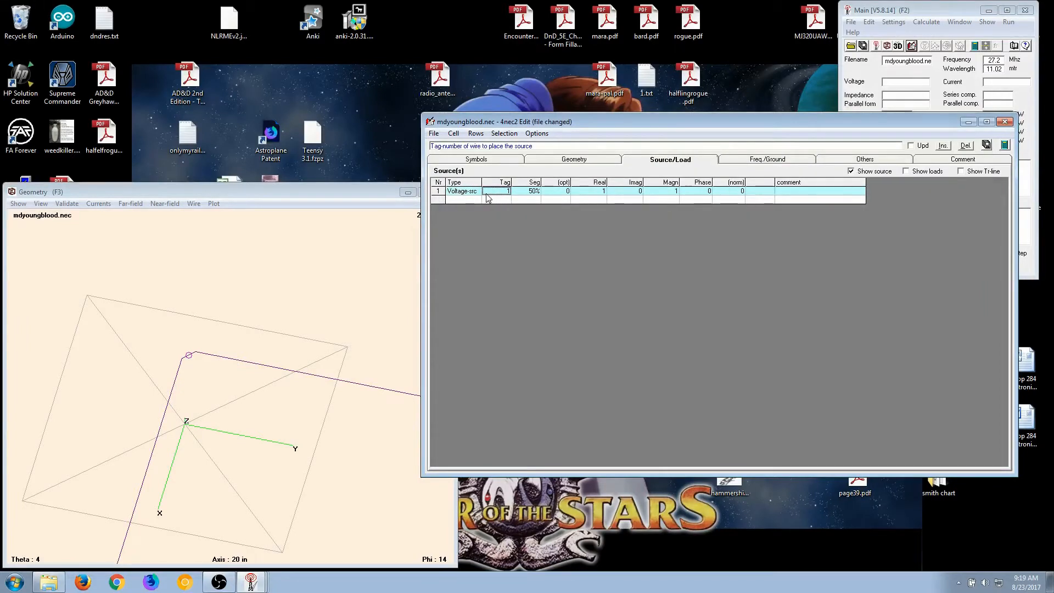
pyautogui.click(530, 191)
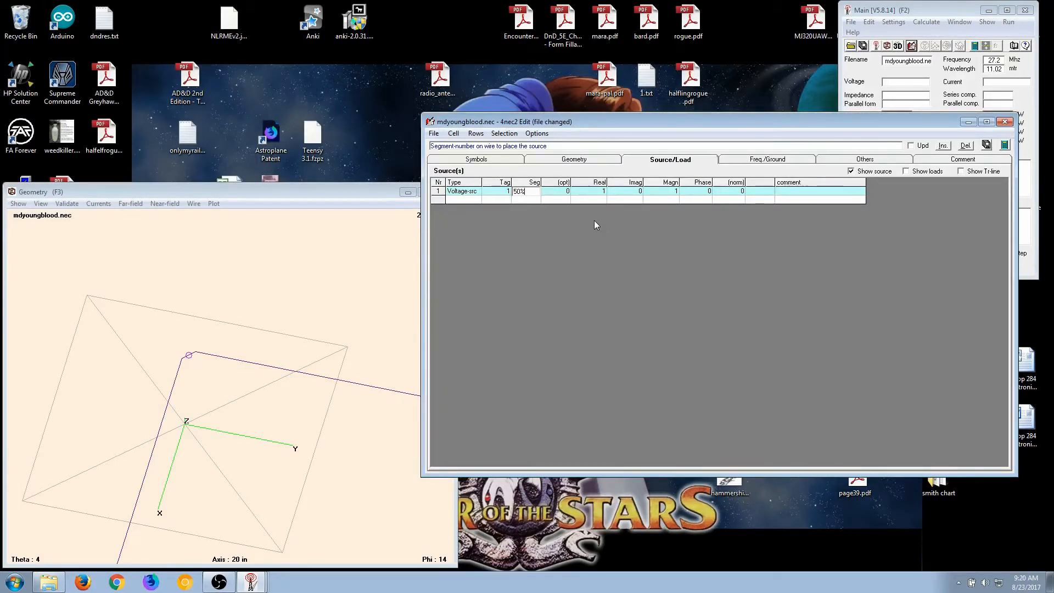
pyautogui.press('Tab')
pyautogui.press('Tab')
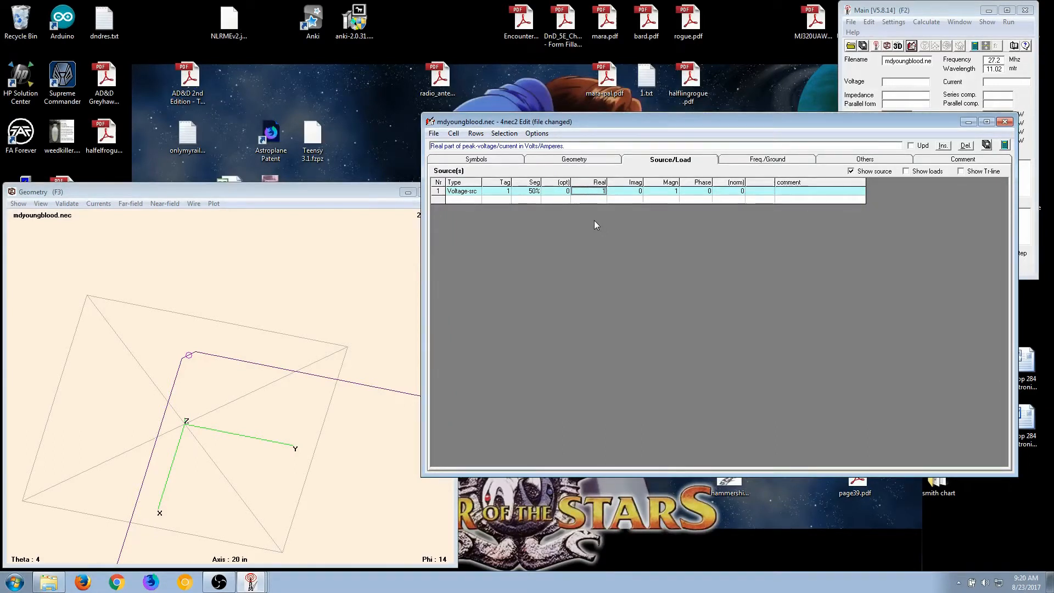
pyautogui.press('Tab')
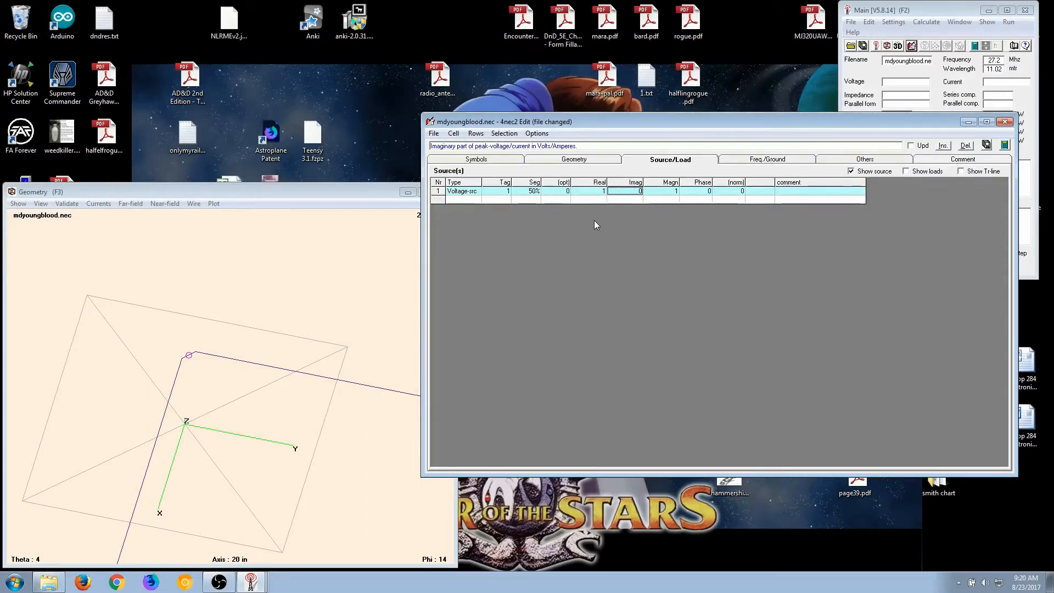
pyautogui.hotkey('shift', 'Tab')
pyautogui.press('Tab')
pyautogui.press('Tab')
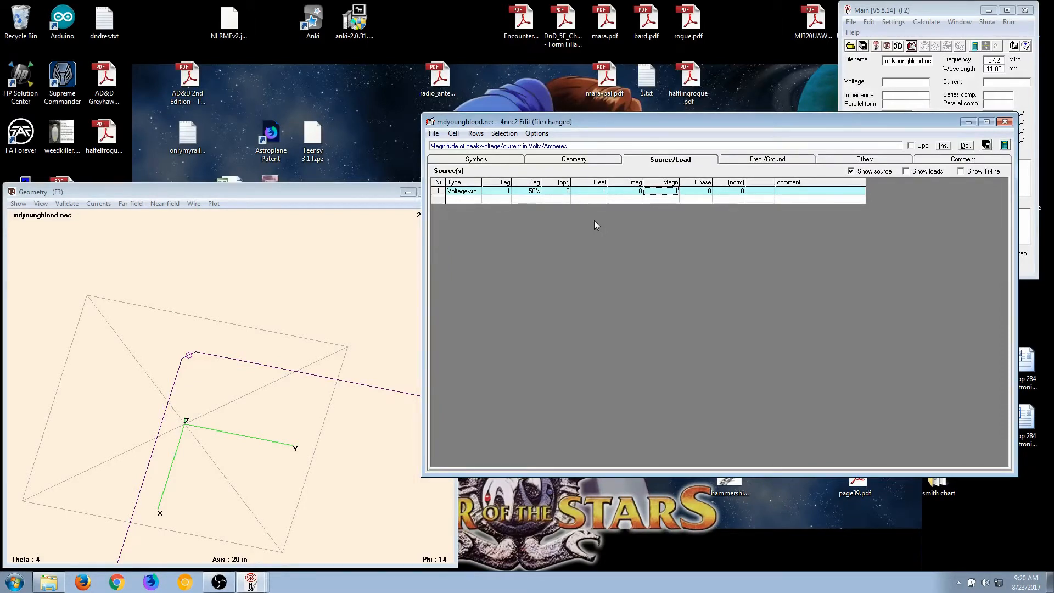
pyautogui.press('Left')
pyautogui.press('Left')
pyautogui.press('Left')
pyautogui.press('Left')
pyautogui.press('Left')
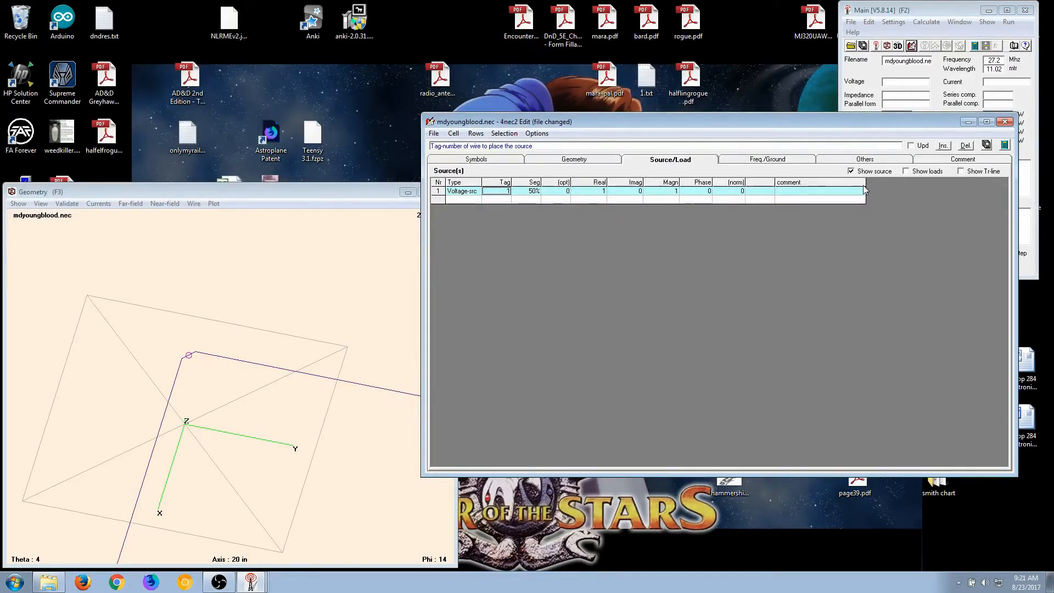
# - Show the loads table and add a Wire-conduc load on the wire with tag 2
pyautogui.click(905, 172)
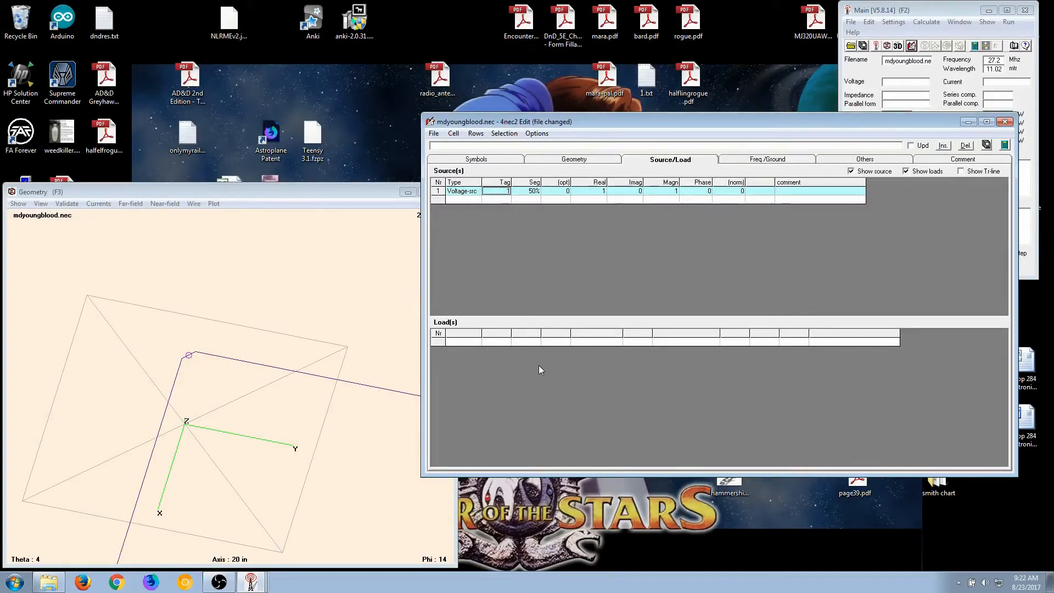
pyautogui.click(476, 341)
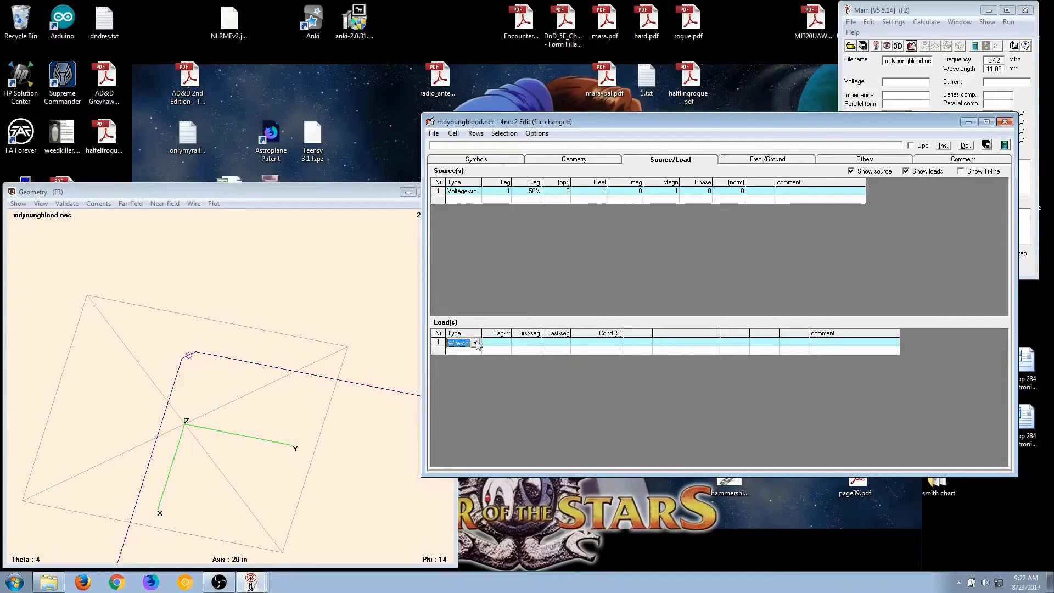
pyautogui.click(476, 343)
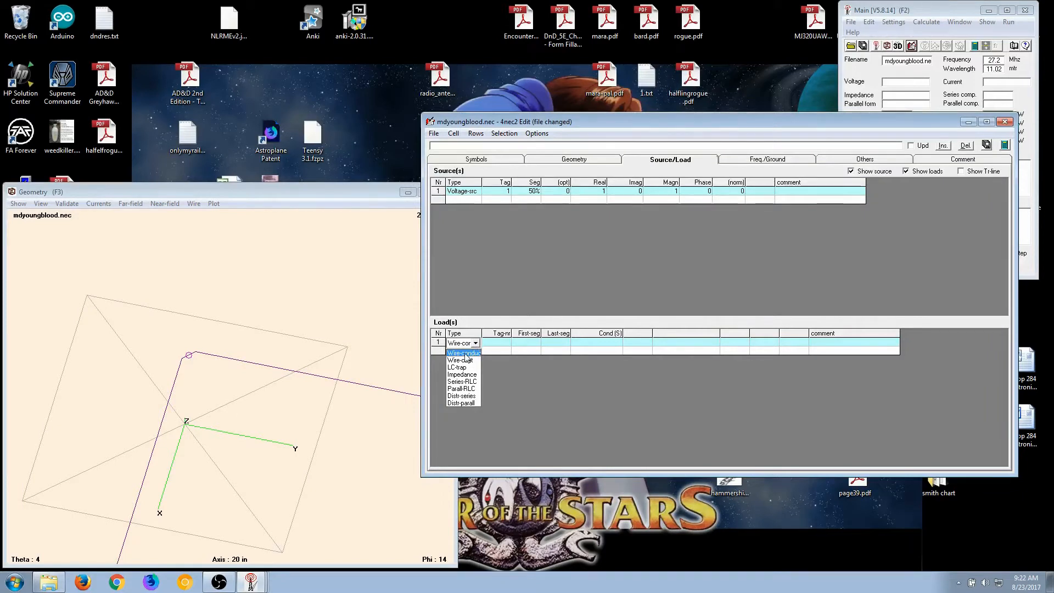
pyautogui.click(464, 353)
pyautogui.click(502, 342)
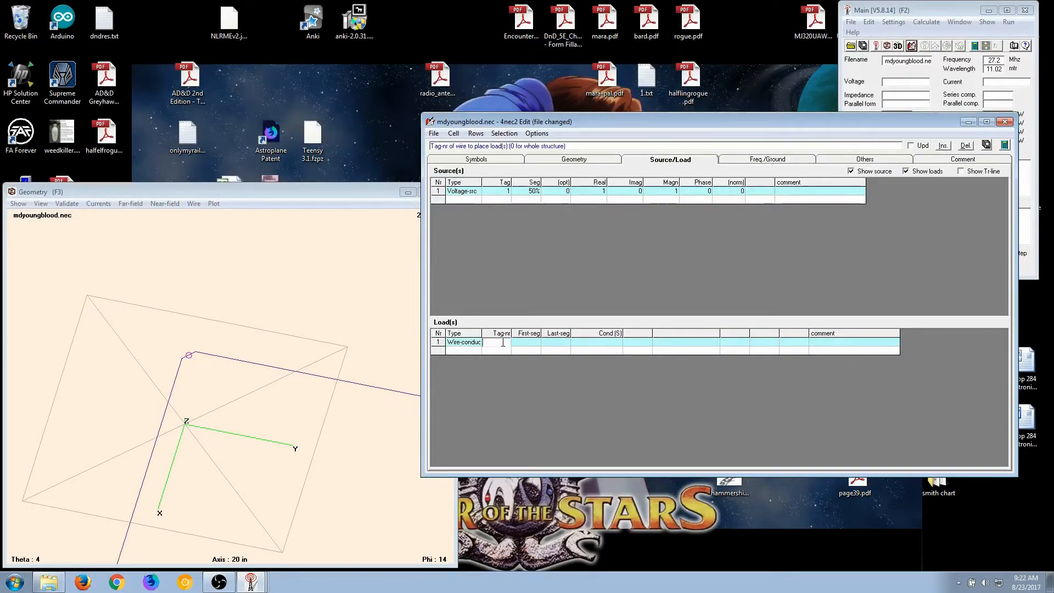
pyautogui.write('2')
pyautogui.press('Return')
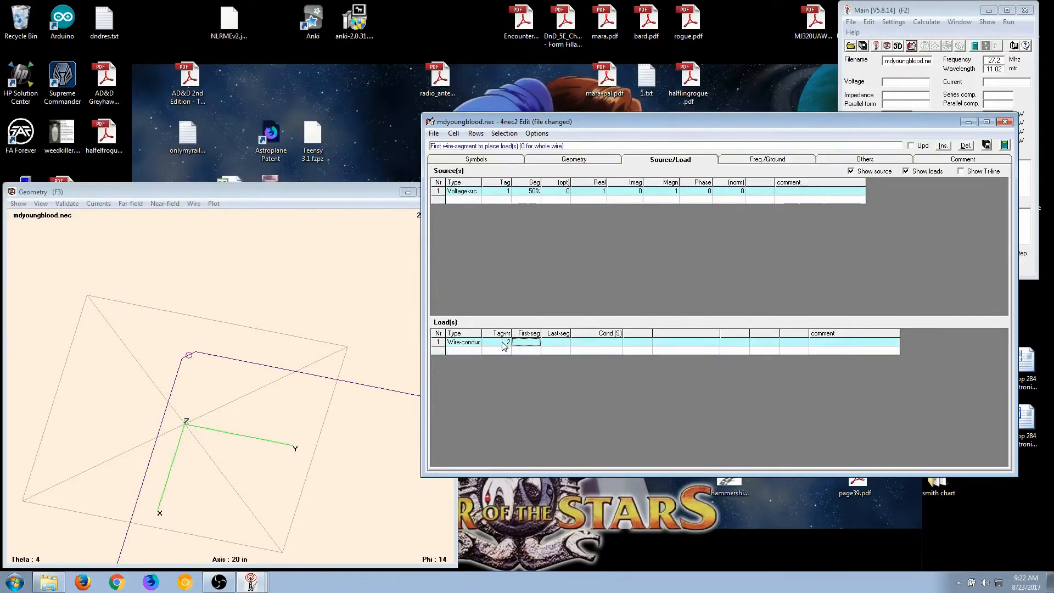
# - Apply the tag 2 load from segment 0% to 100% and set its conductivity to Copper
pyautogui.write('0%')
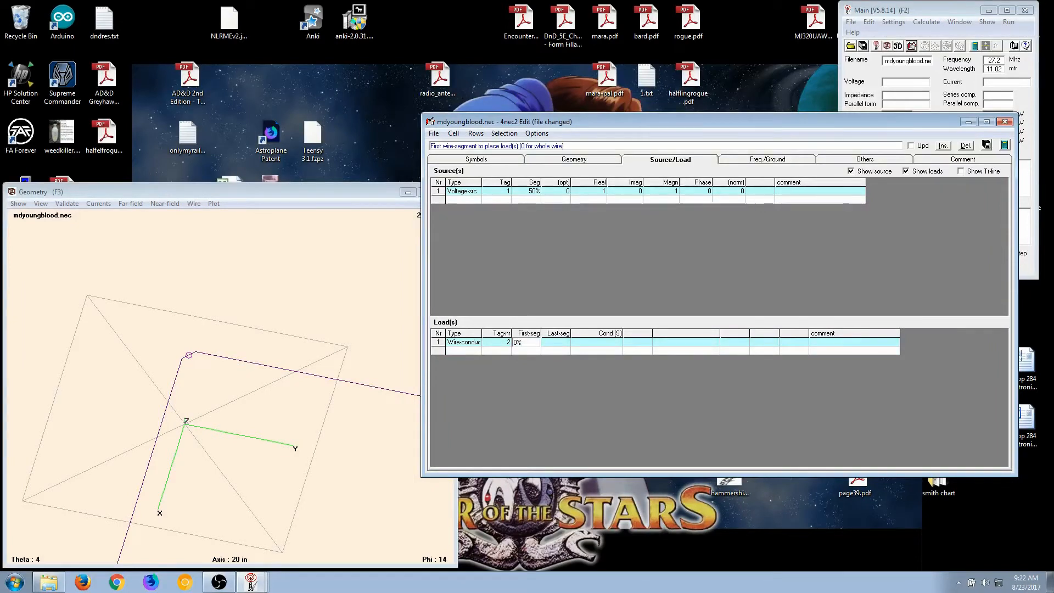
pyautogui.press('Return')
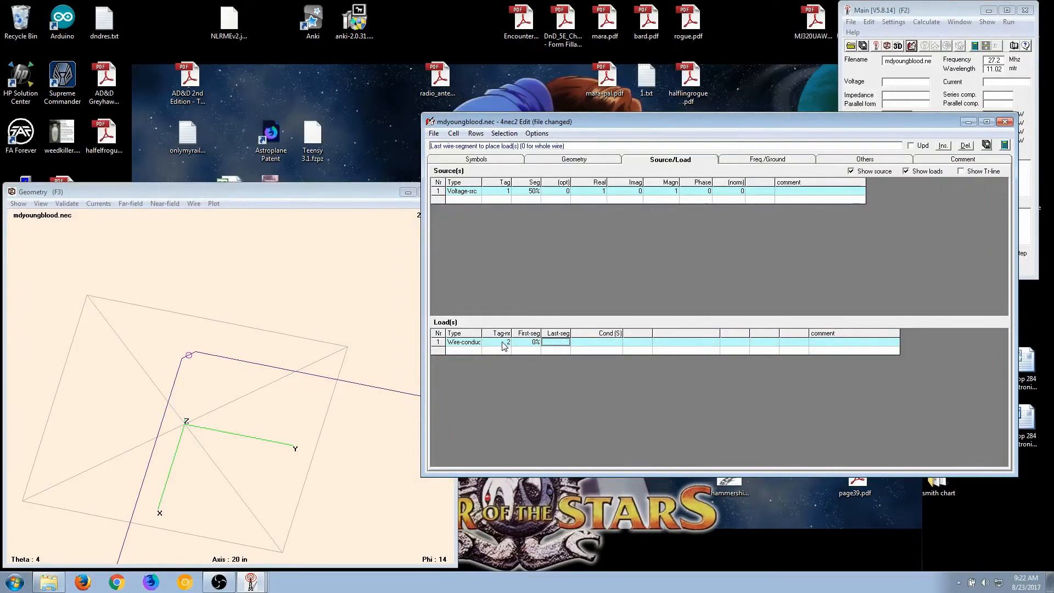
pyautogui.write('100%')
pyautogui.press('Return')
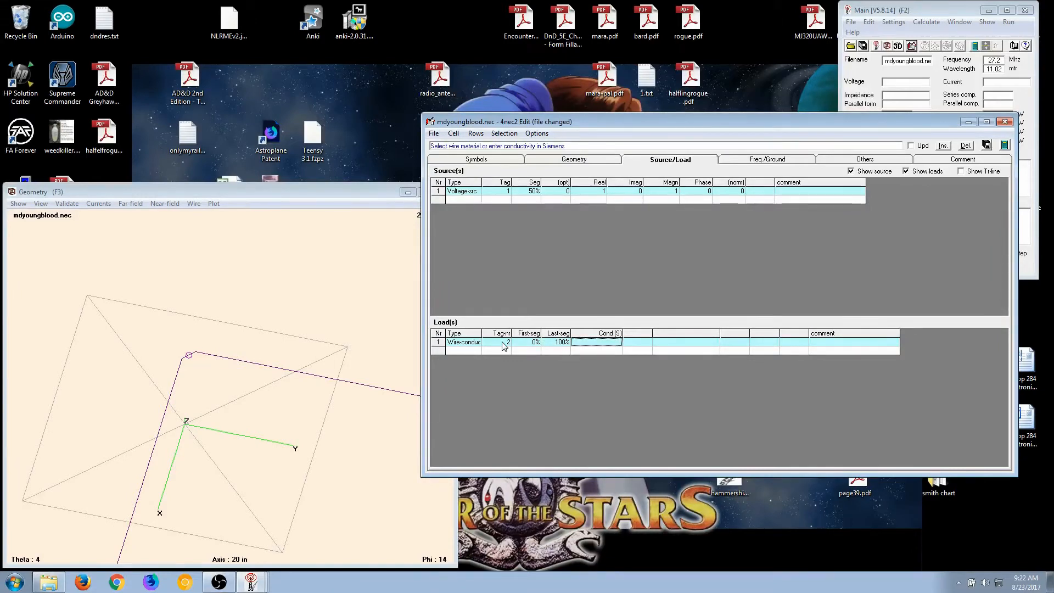
pyautogui.click(611, 345)
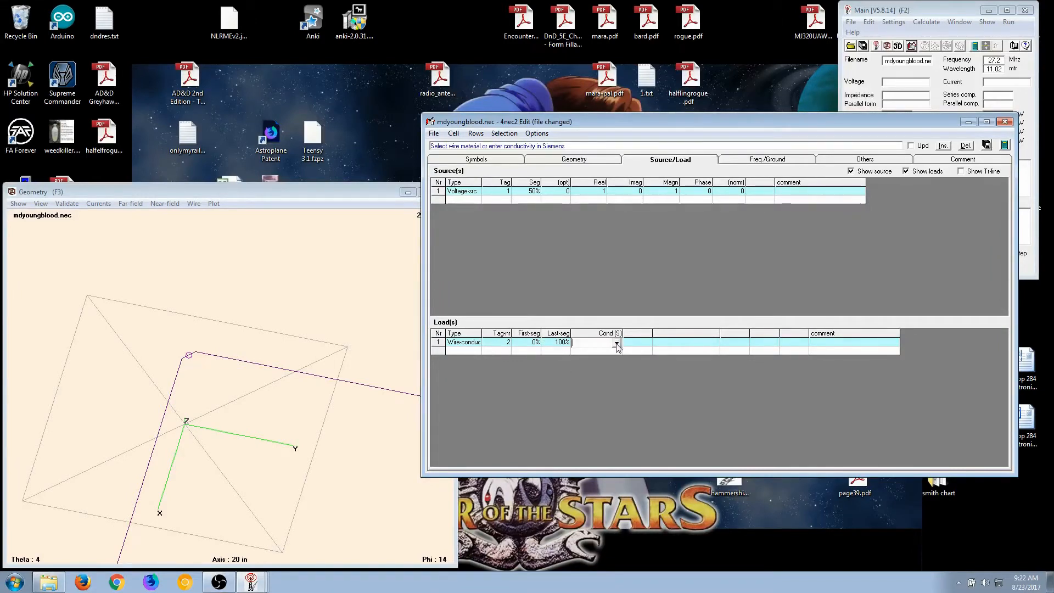
pyautogui.click(616, 342)
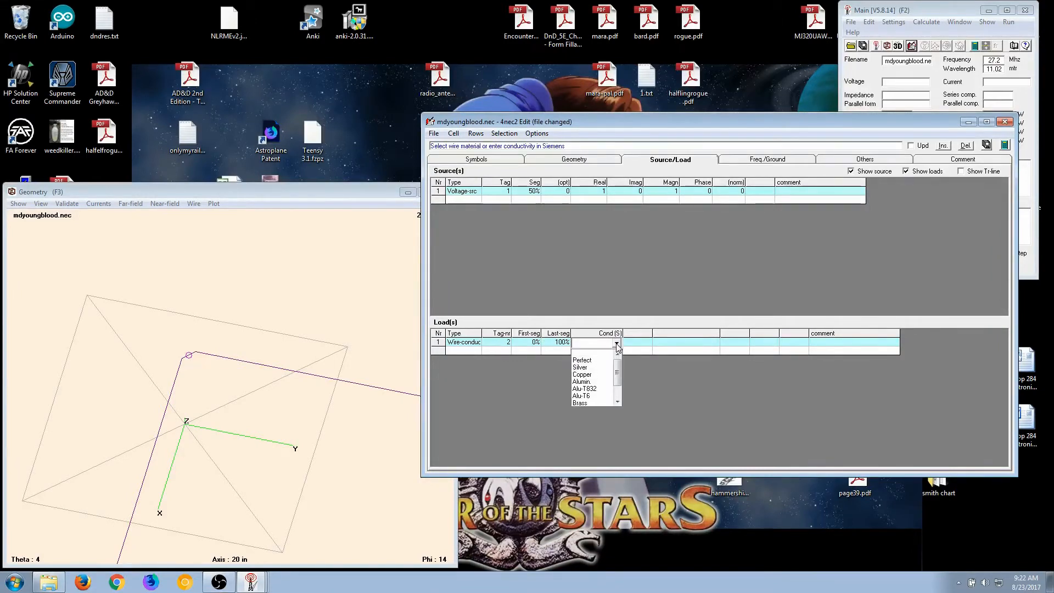
pyautogui.click(596, 375)
# - Add three more Wire-conduc loads and assign them to wire tags 3, 4 and 5
pyautogui.click(458, 350)
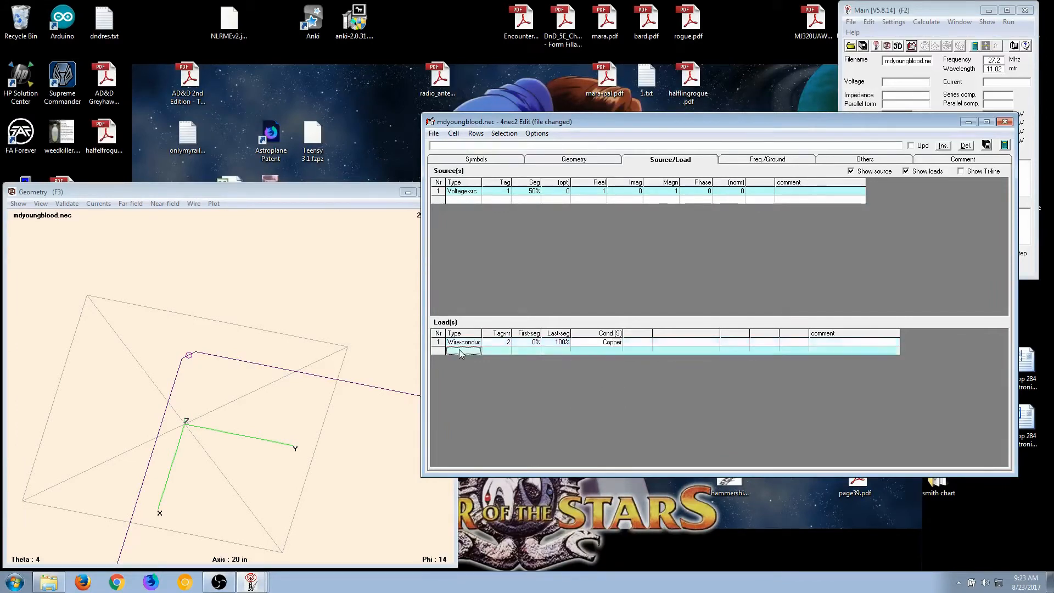
pyautogui.click(458, 351)
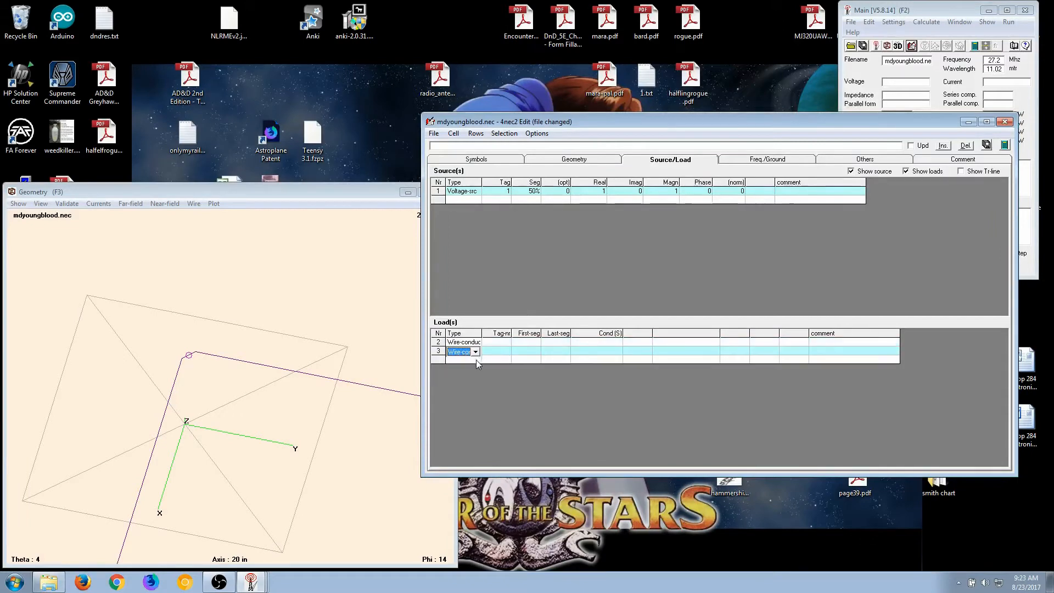
pyautogui.click(501, 342)
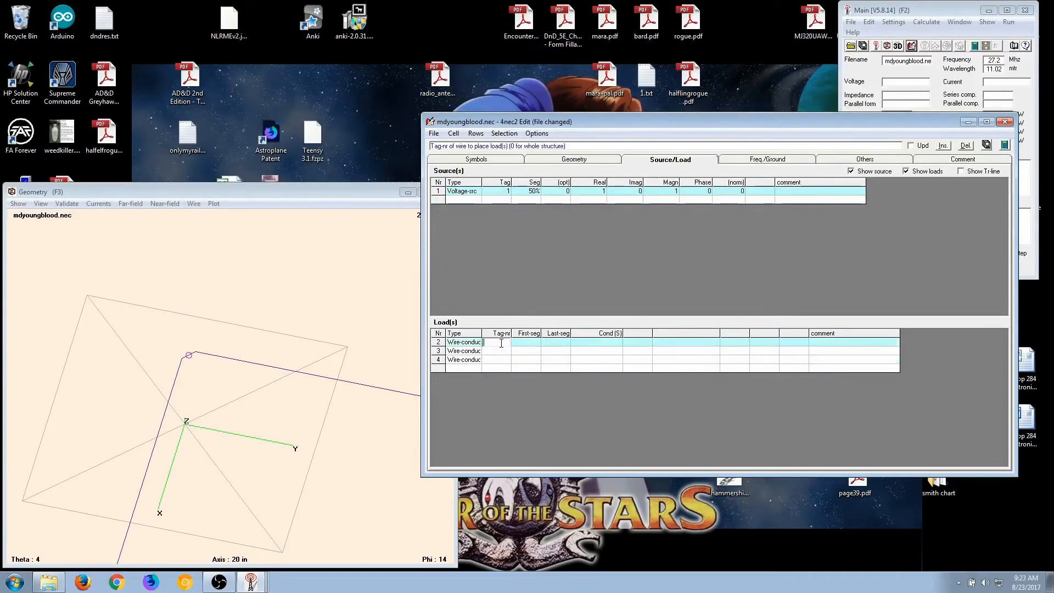
pyautogui.press('Up')
pyautogui.press('Down')
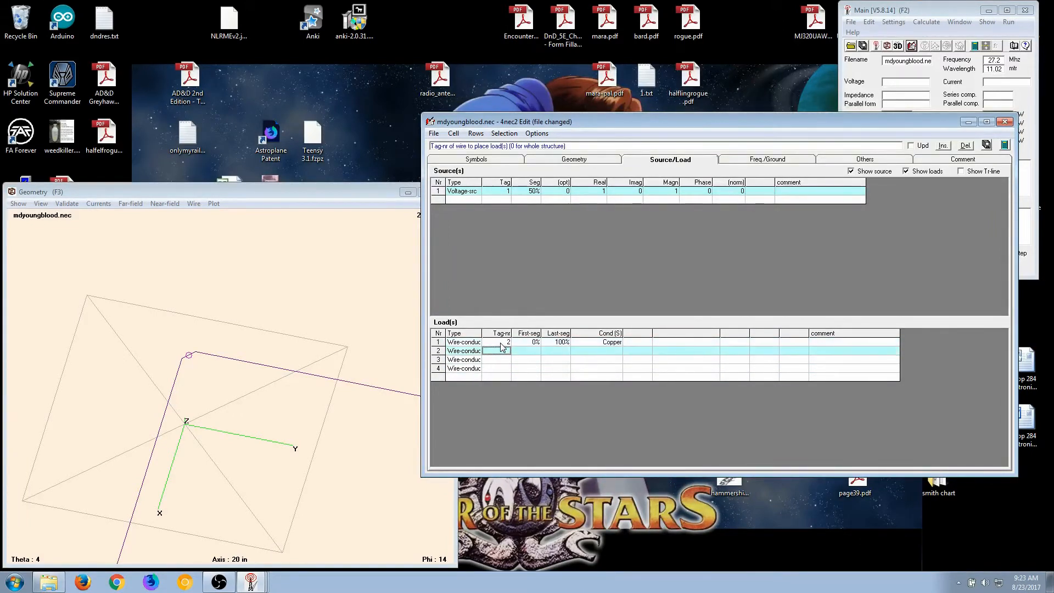
pyautogui.write('3')
pyautogui.press('Down')
pyautogui.write('4')
pyautogui.press('Down')
pyautogui.write('5')
# - Set the first segment to 0% for the loads on wires 3, 4 and 5
pyautogui.press('Tab')
pyautogui.press('Up')
pyautogui.press('Up')
pyautogui.press('Up')
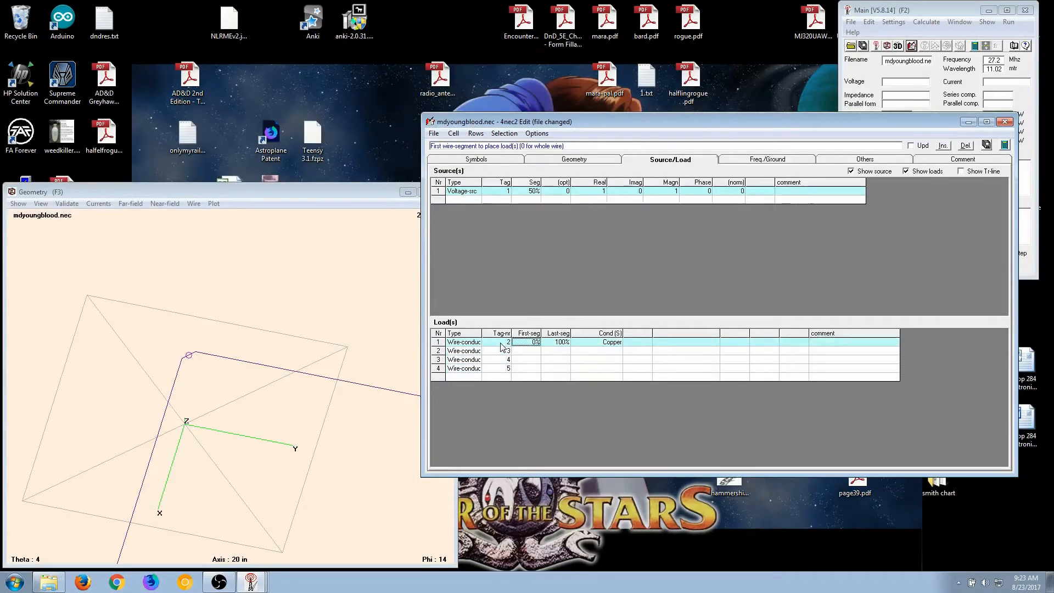
pyautogui.press('Down')
pyautogui.write('0')
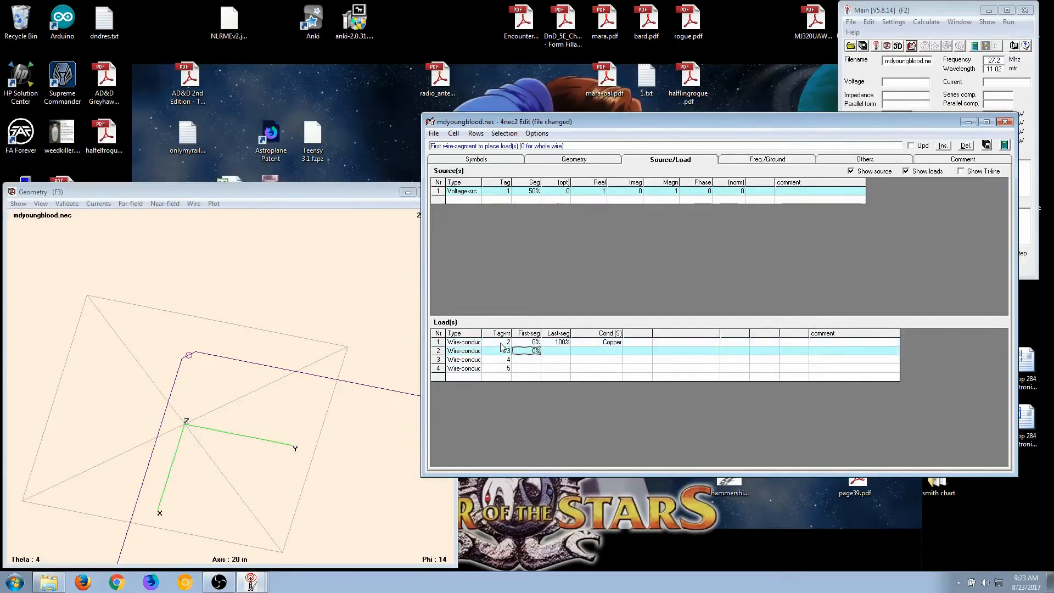
pyautogui.press('Down')
pyautogui.write('0')
pyautogui.press('Down')
pyautogui.press('Down')
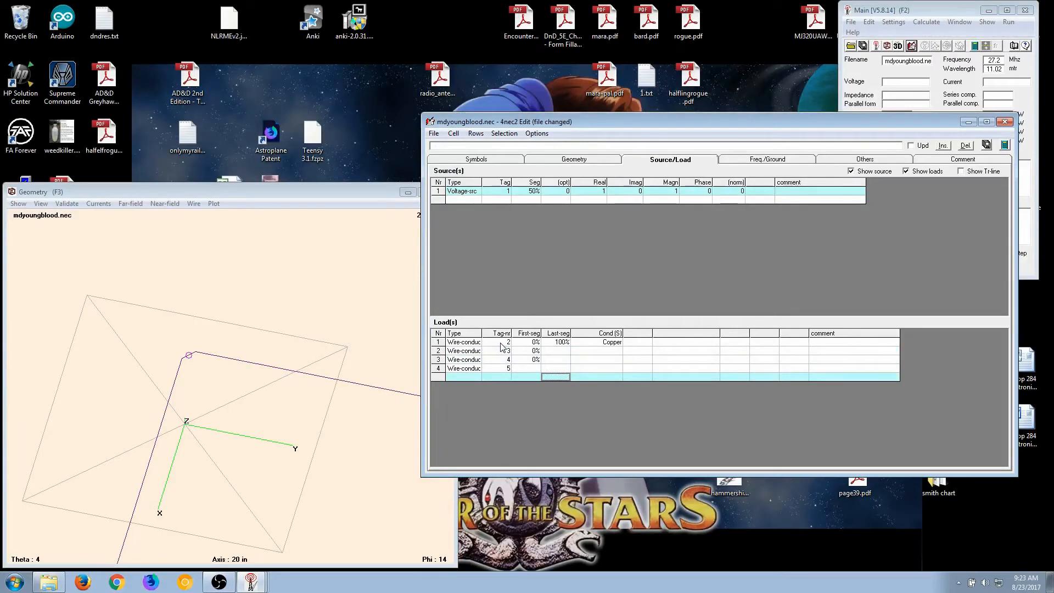
pyautogui.press('Up')
pyautogui.write('0')
# - Set the last segment to 100% for the loads on wires 3, 4 and 5
pyautogui.press('Tab')
pyautogui.press('Up')
pyautogui.press('Up')
pyautogui.press('Up')
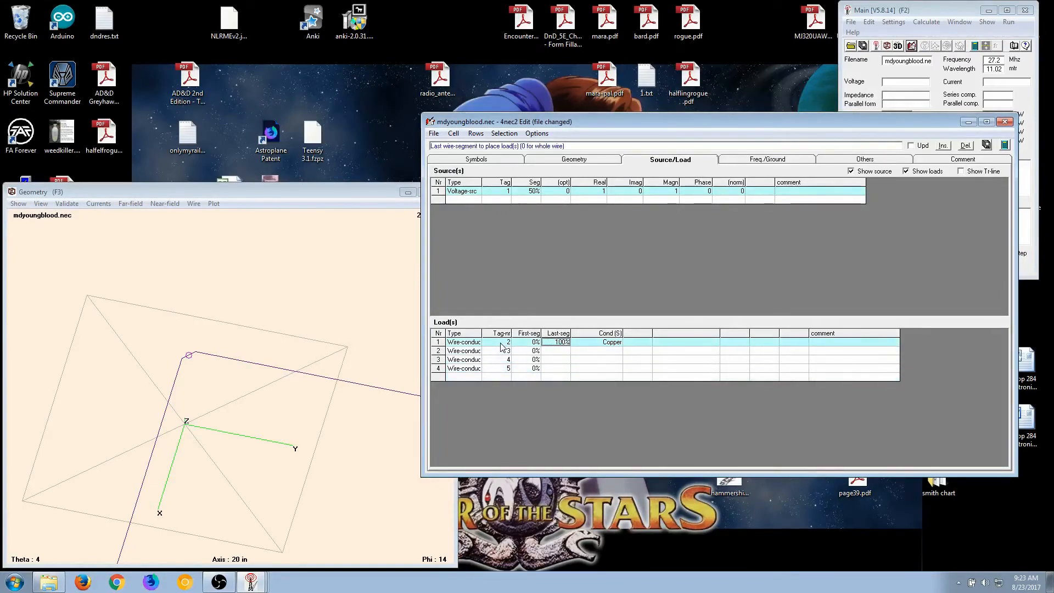
pyautogui.press('Down')
pyautogui.write('100')
pyautogui.press('Down')
pyautogui.write('100')
pyautogui.press('Down')
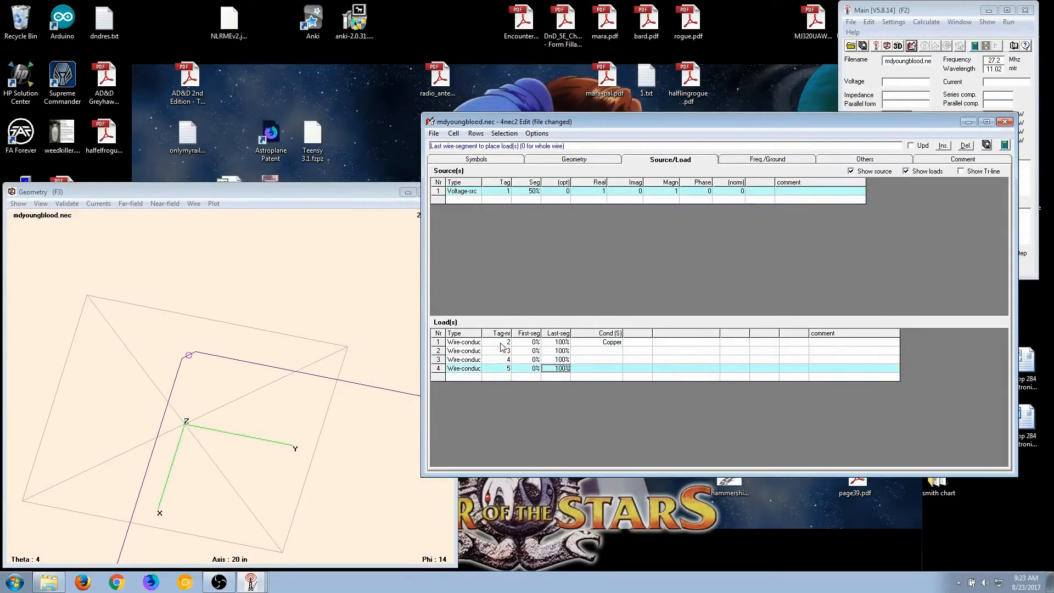
pyautogui.write('100')
# - Set the conductivity to Copper for the loads on wires 3, 4 and 5
pyautogui.press('Up')
pyautogui.press('Up')
pyautogui.press('Up')
pyautogui.press('Tab')
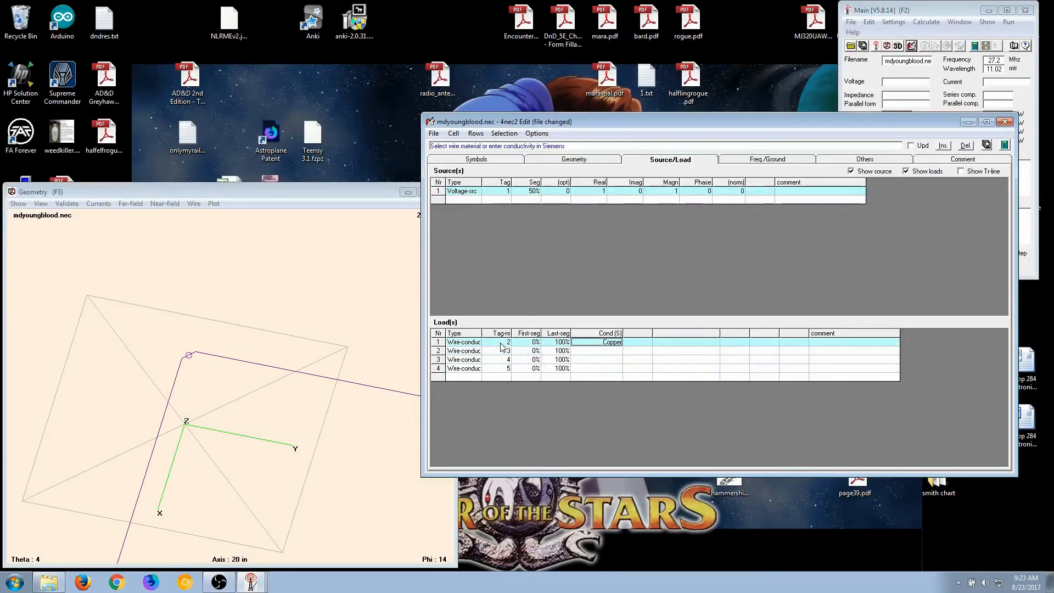
pyautogui.press('Down')
pyautogui.press('Down')
pyautogui.press('Down')
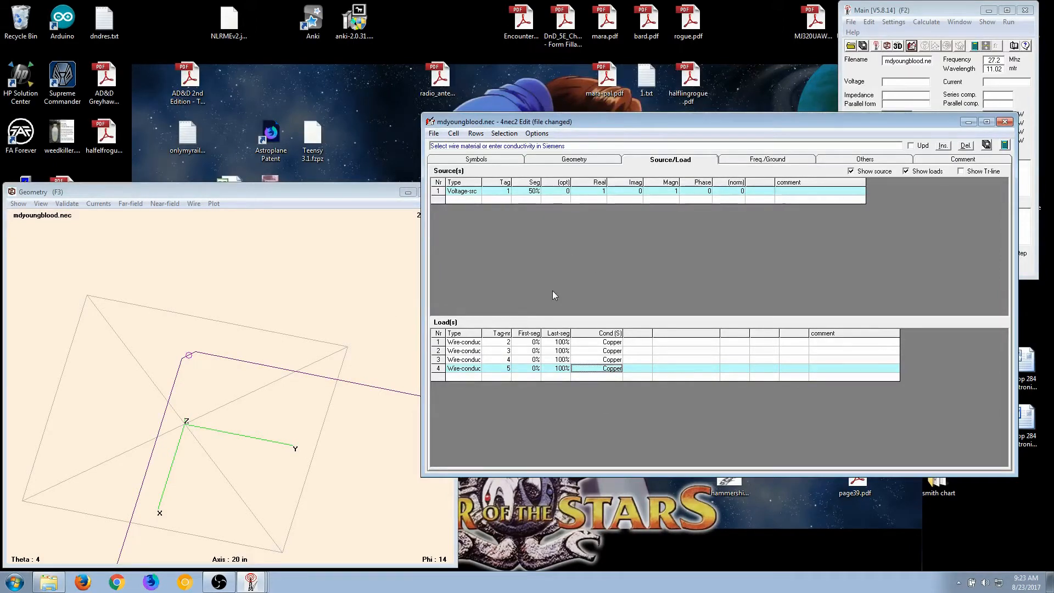
# - Add a fifth load and set its type to Wire-coat
pyautogui.click(466, 378)
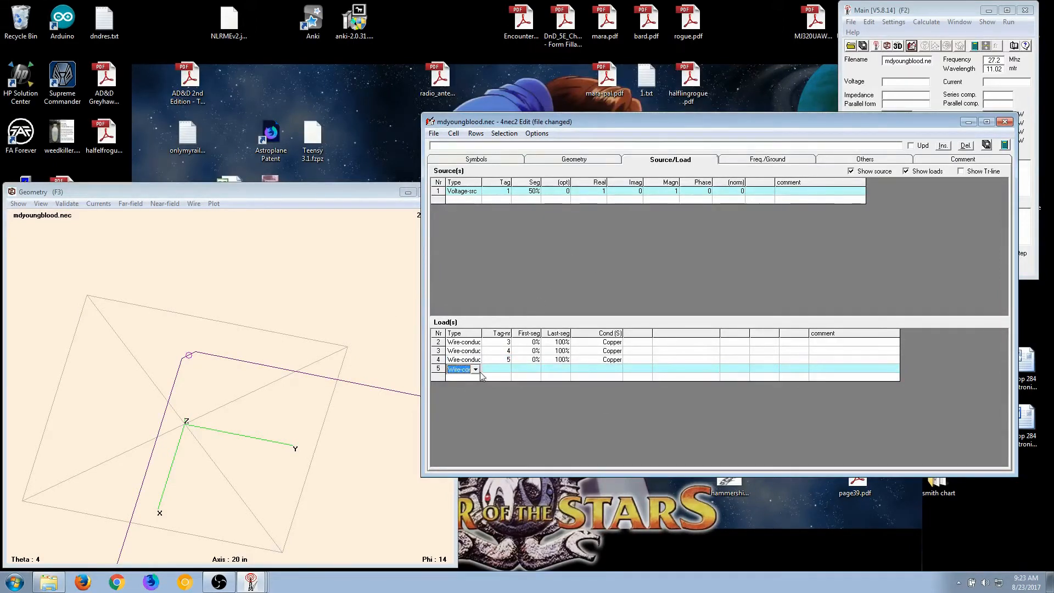
pyautogui.click(479, 371)
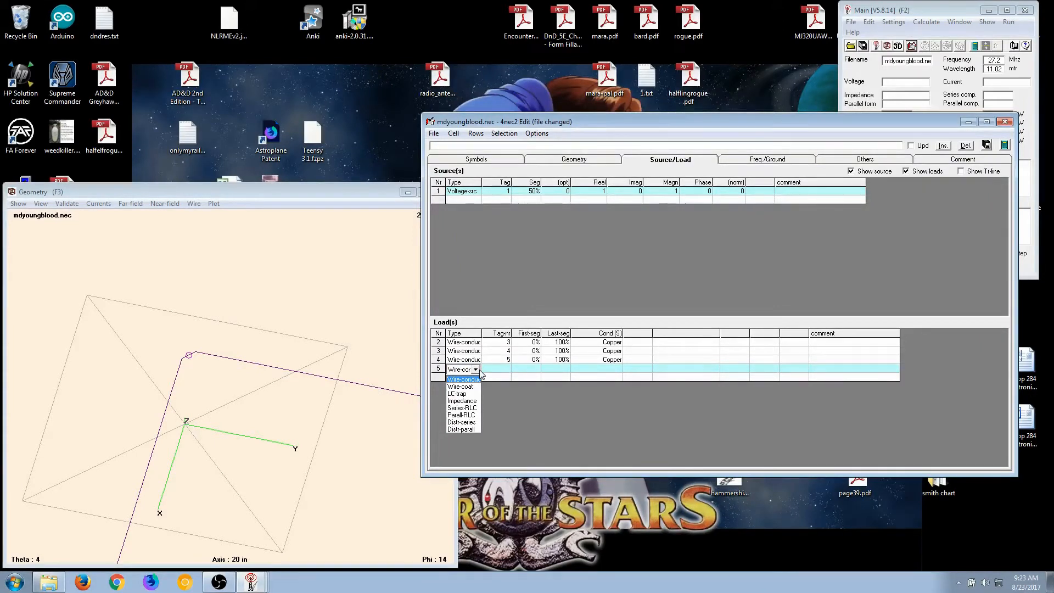
pyautogui.click(477, 371)
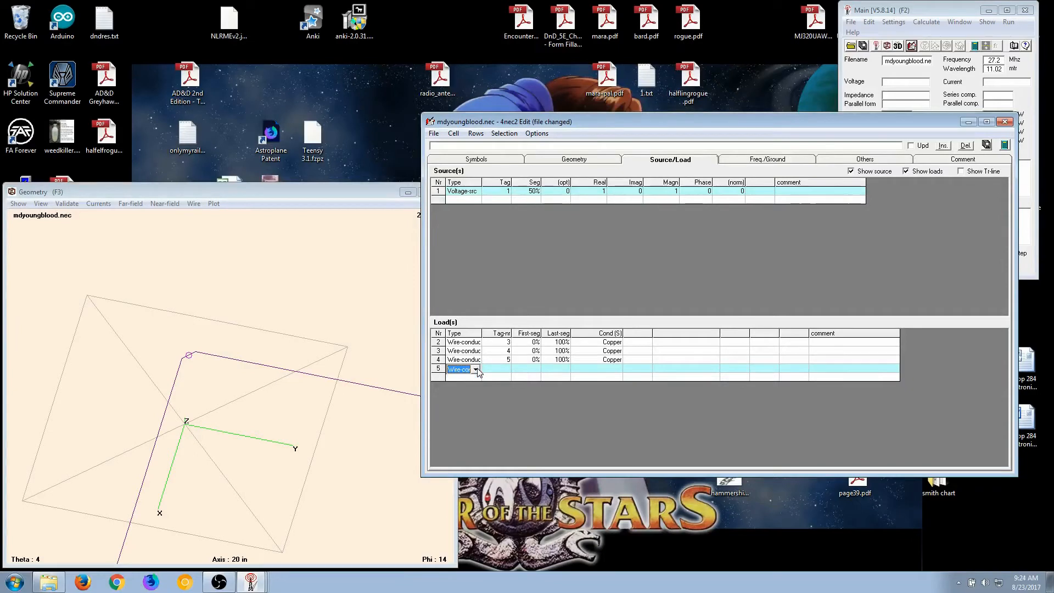
pyautogui.click(475, 371)
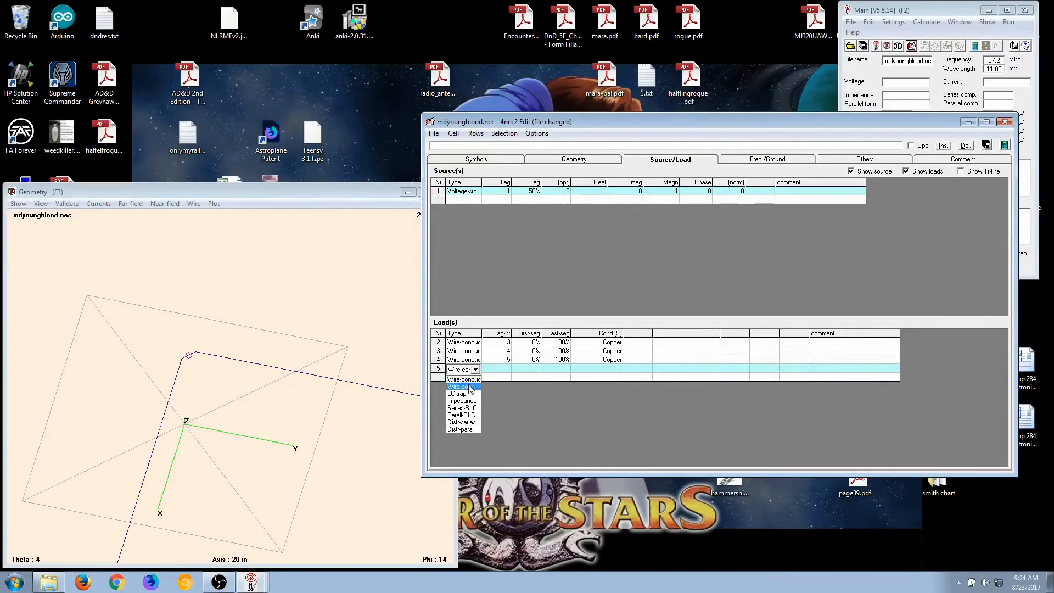
pyautogui.click(470, 386)
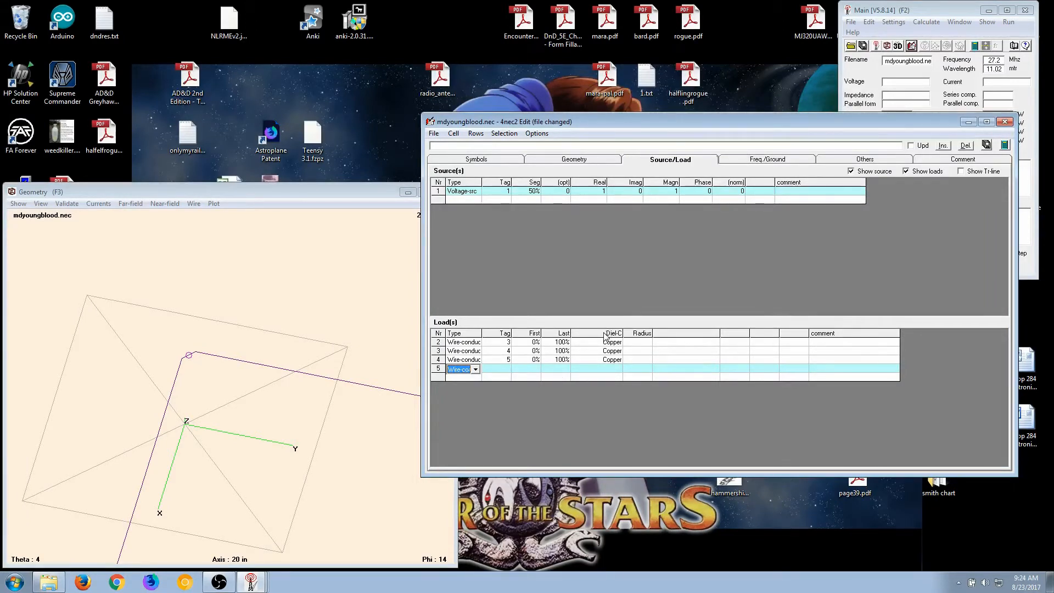
pyautogui.click(475, 370)
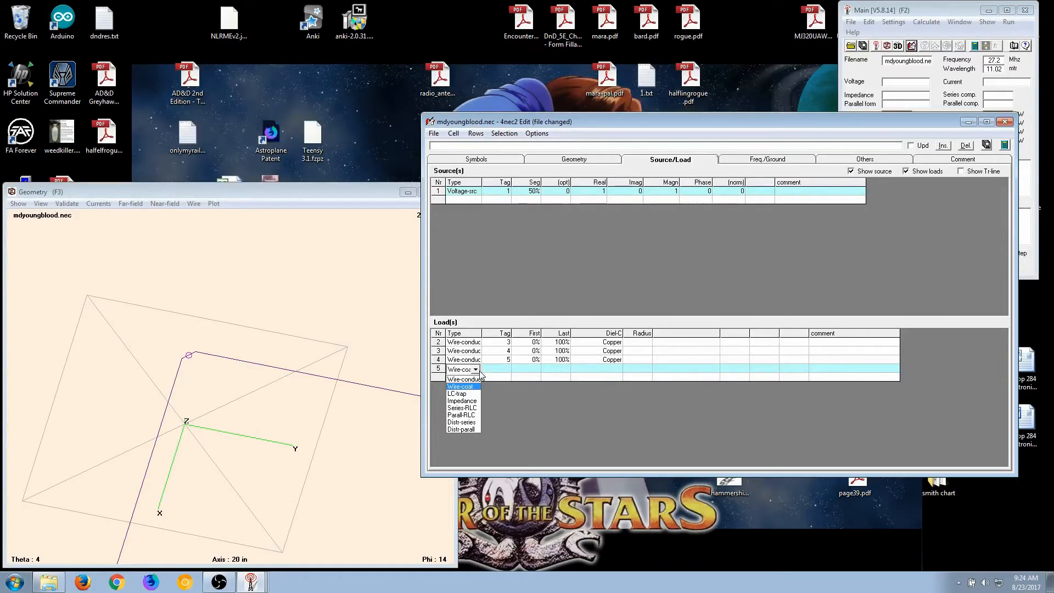
pyautogui.click(479, 374)
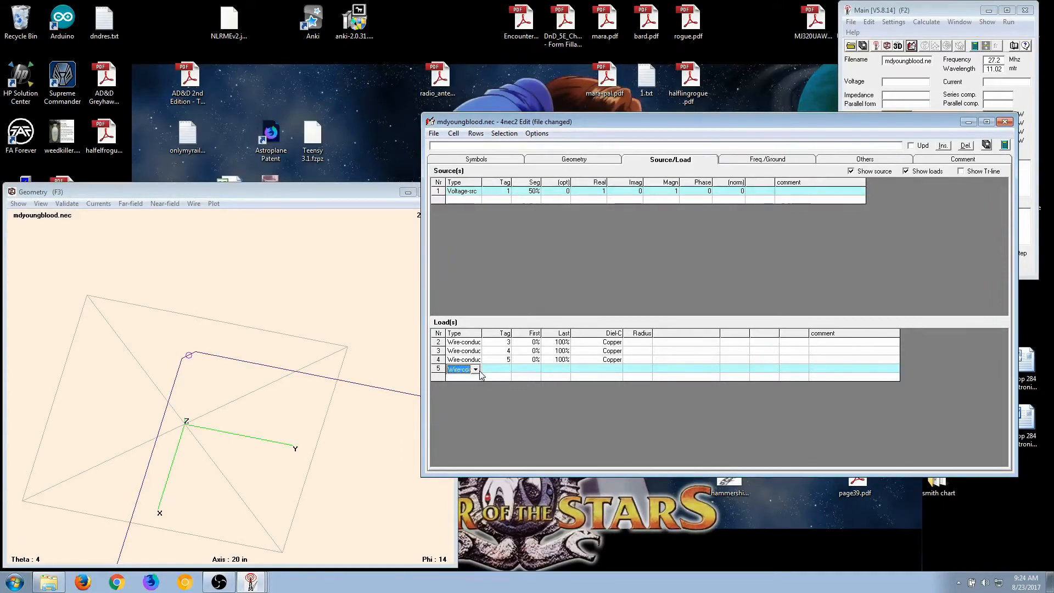
# - Set the wire-coat load's insulating material to PVC (soft) and open its insulation radius for editing
pyautogui.click(602, 371)
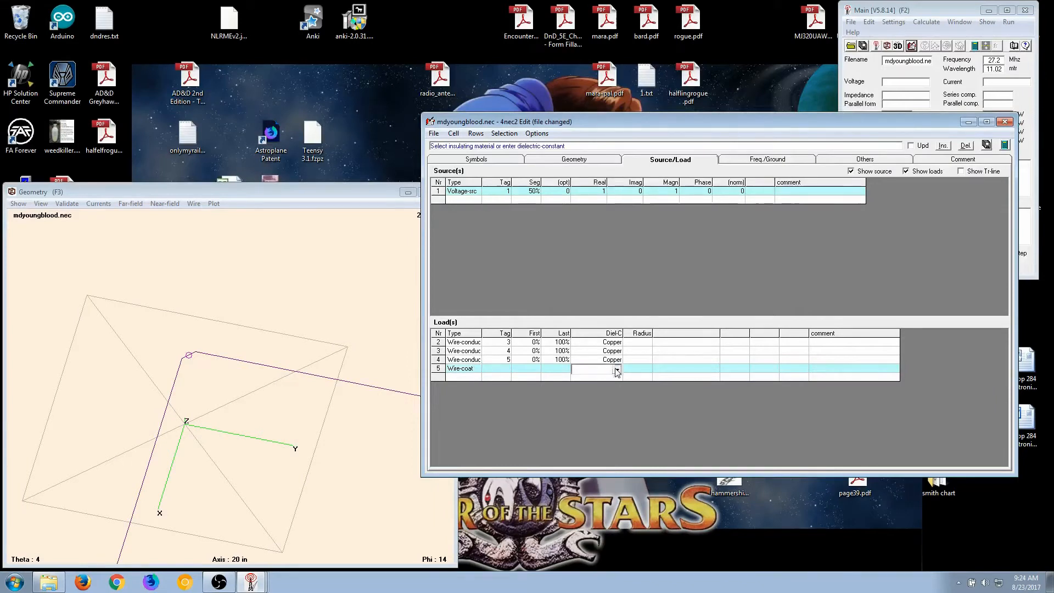
pyautogui.click(617, 370)
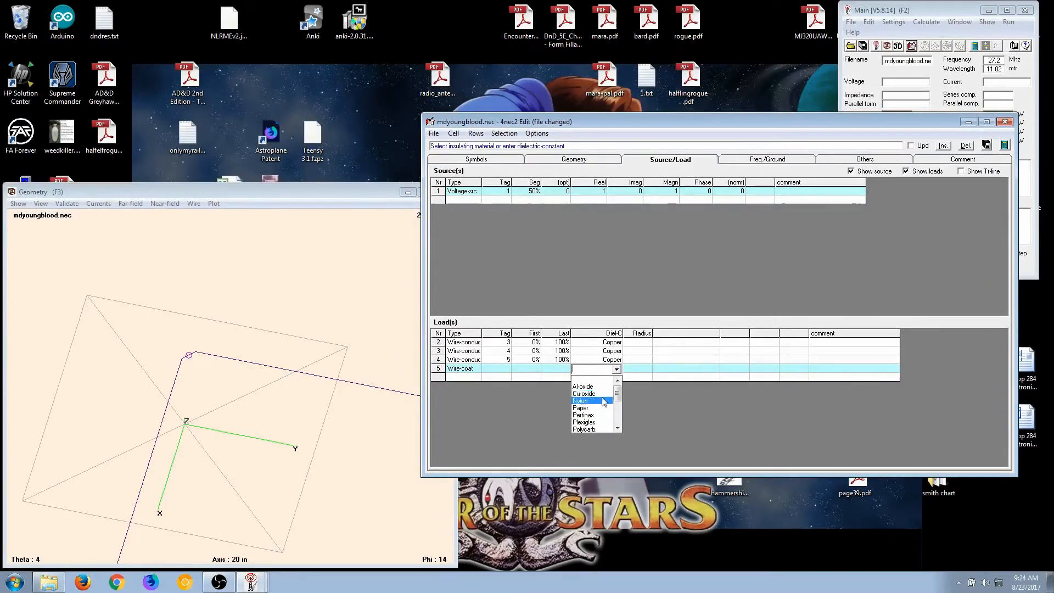
pyautogui.moveTo(617, 395); pyautogui.dragTo(621, 408)
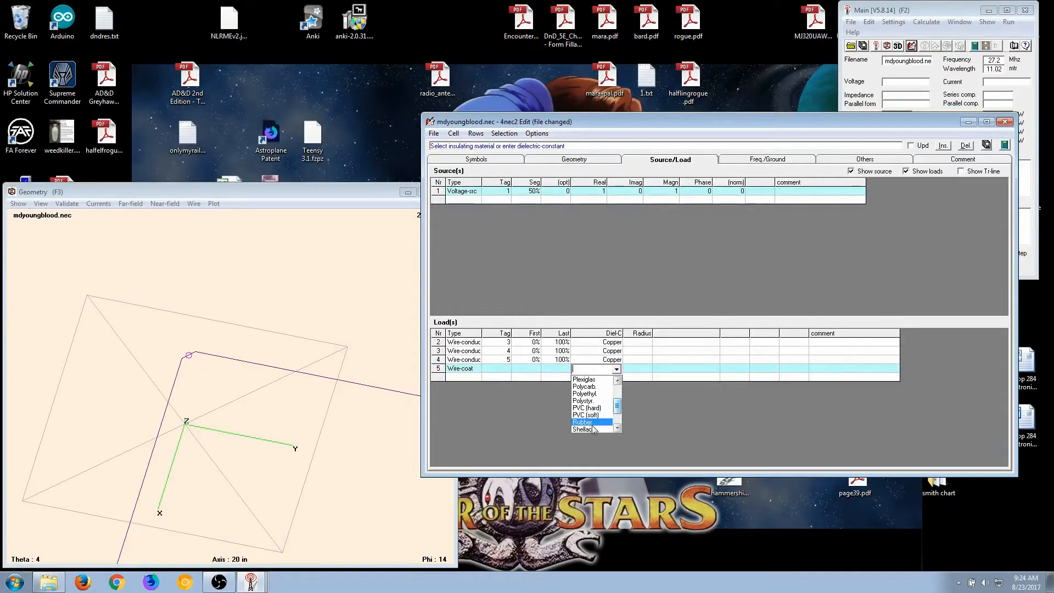
pyautogui.moveTo(617, 406); pyautogui.dragTo(622, 420)
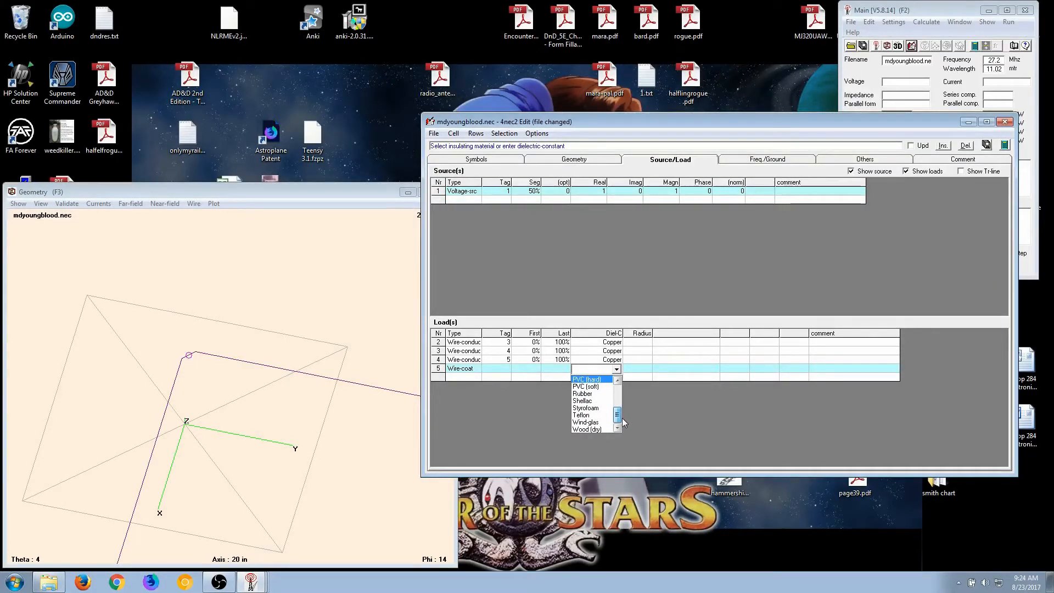
pyautogui.moveTo(622, 418); pyautogui.dragTo(614, 413)
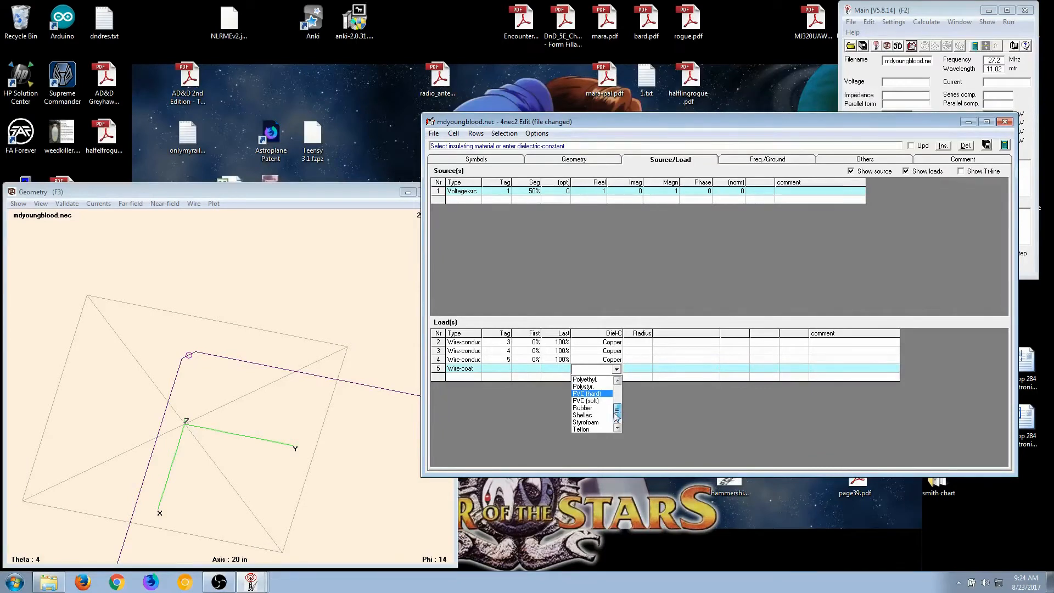
pyautogui.click(590, 405)
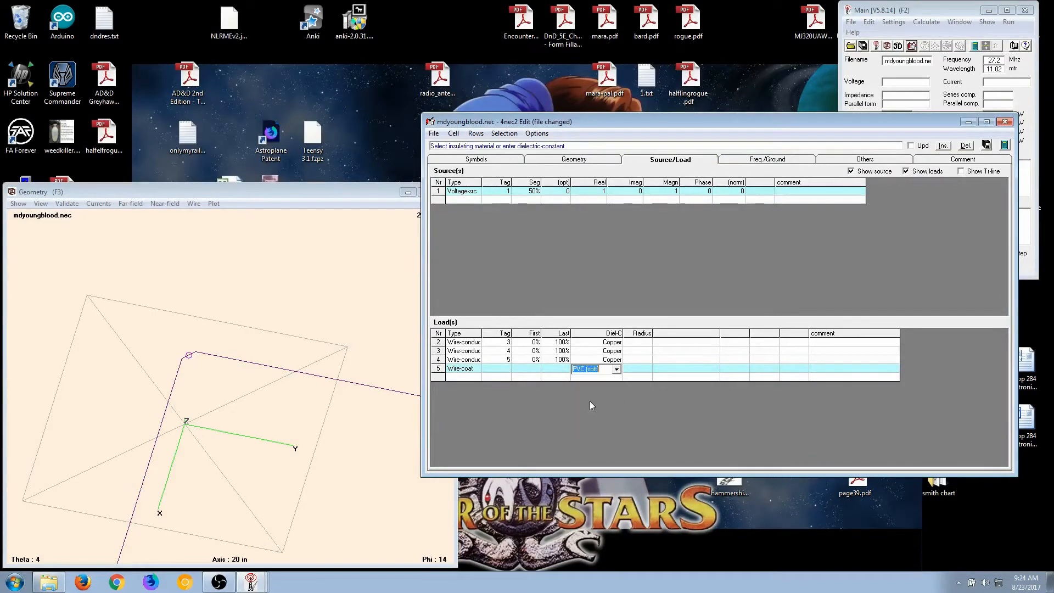
pyautogui.click(638, 369)
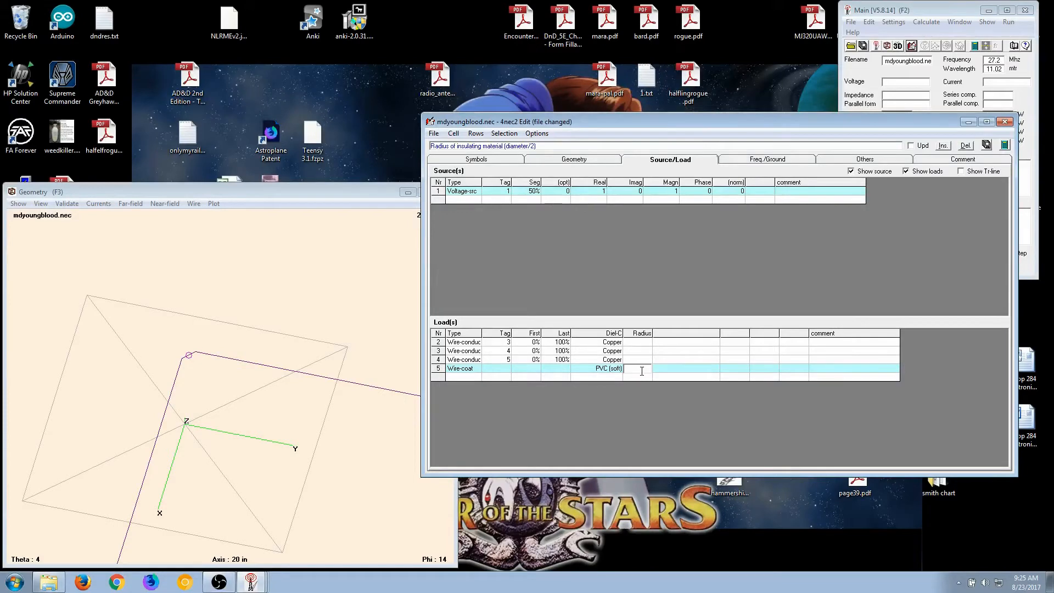
# - Cut the incomplete wire-coat load row and save the changes to the antenna file
pyautogui.click(439, 369)
pyautogui.rightClick(439, 370)
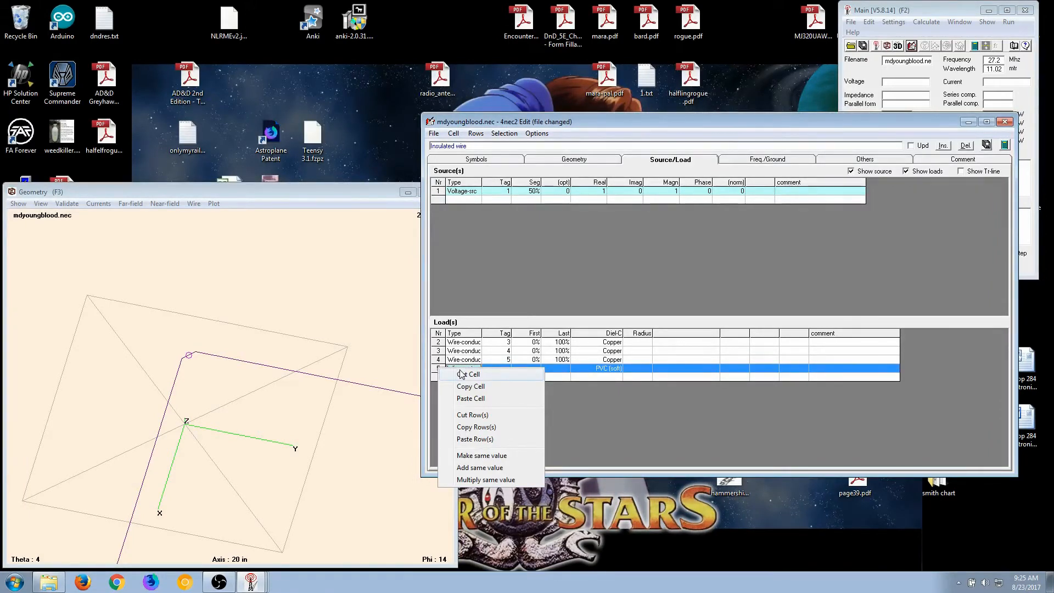
pyautogui.click(474, 419)
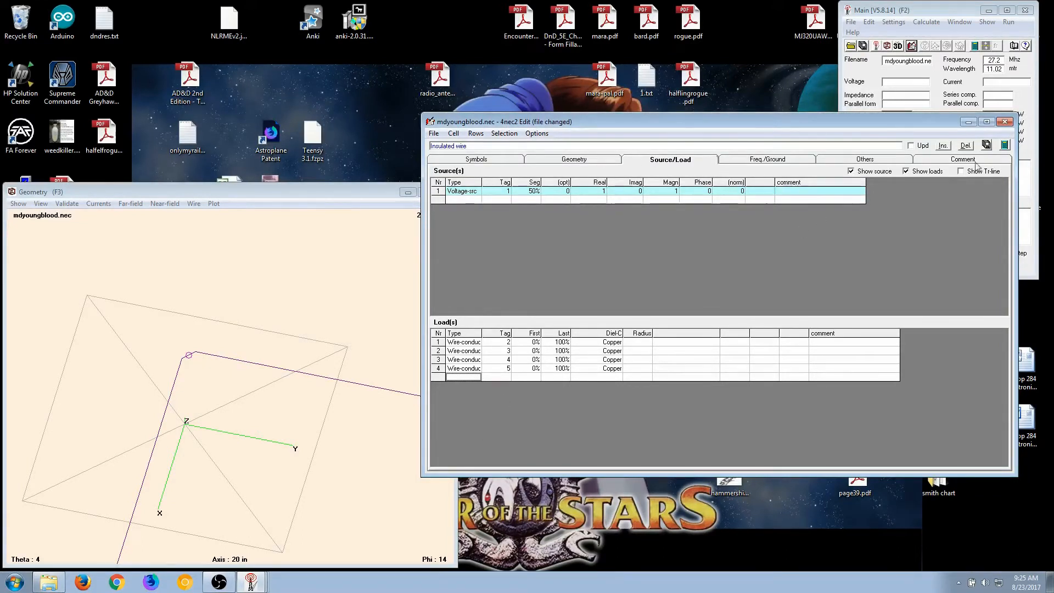
pyautogui.click(986, 145)
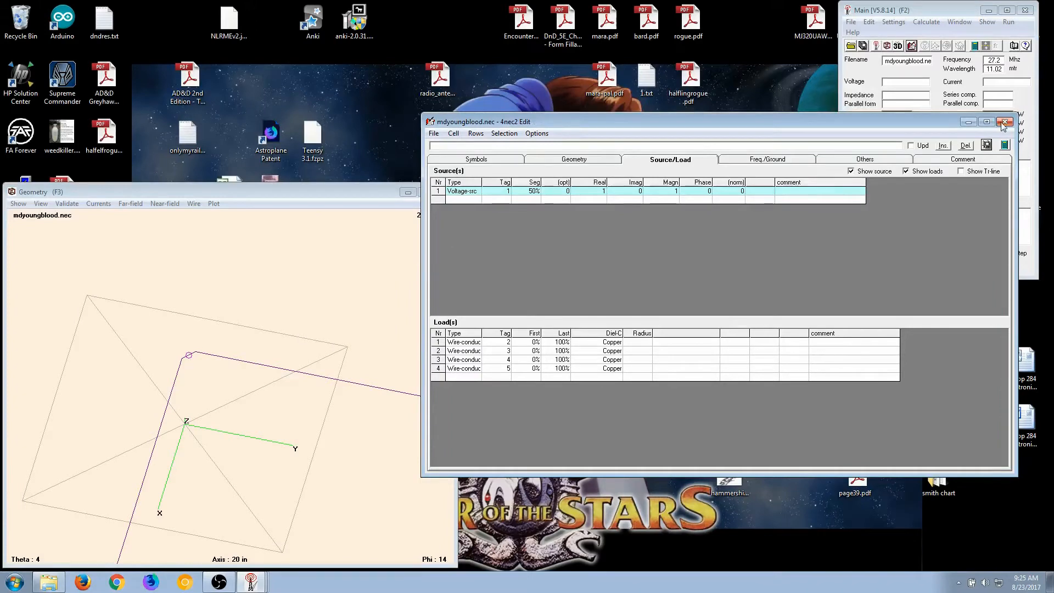
pyautogui.click(557, 160)
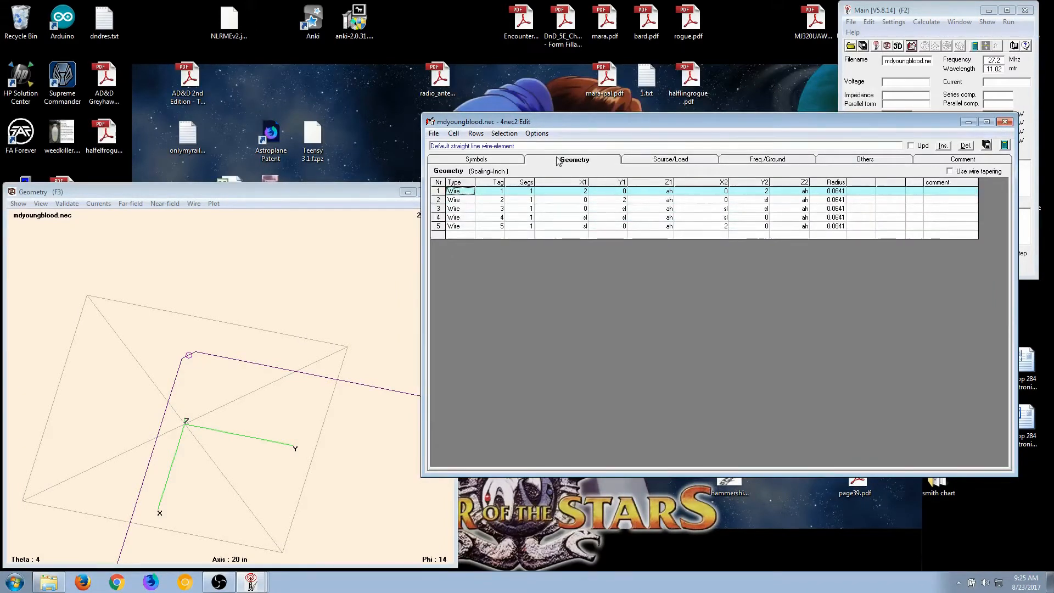
pyautogui.click(668, 163)
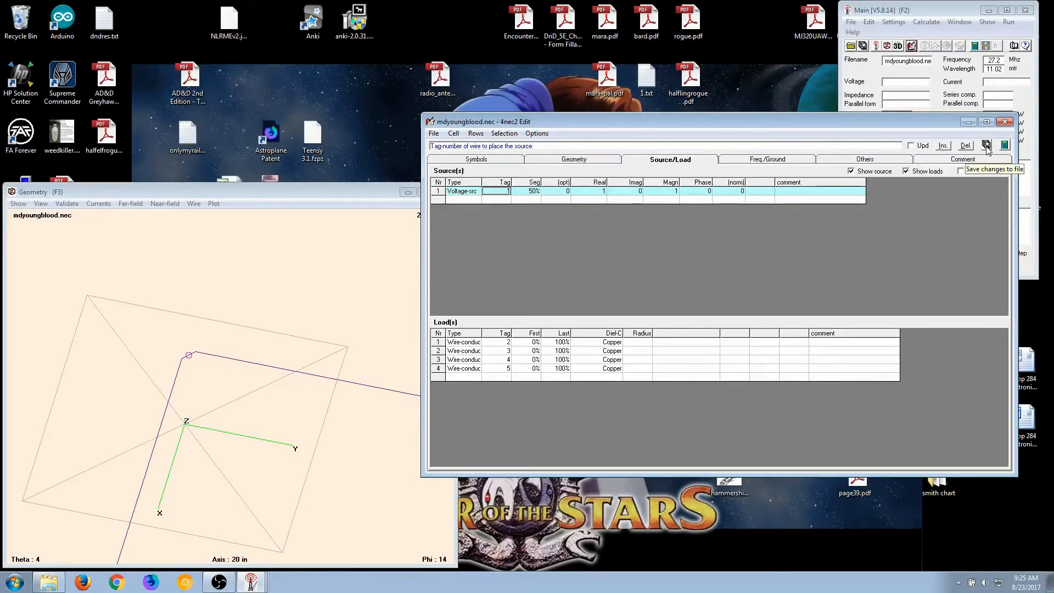
pyautogui.click(1004, 121)
# - Examine the complete square loop and its ground plane from above and from the side in the geometry view
pyautogui.click(329, 293)
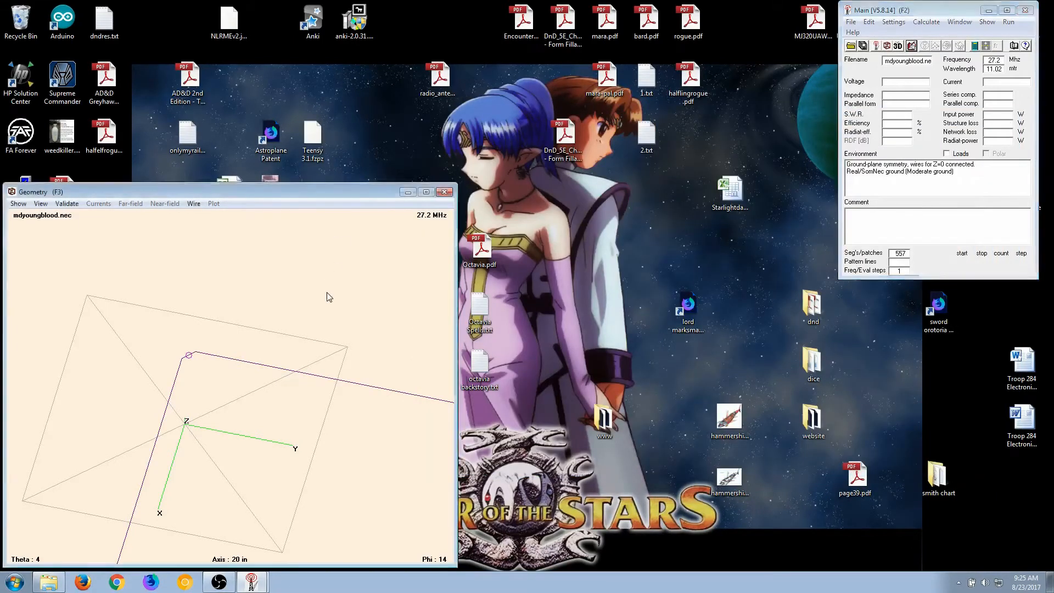
pyautogui.scroll(-1, 328, 293)
pyautogui.moveTo(341, 363); pyautogui.dragTo(303, 296)
pyautogui.scroll(-1, 331, 362)
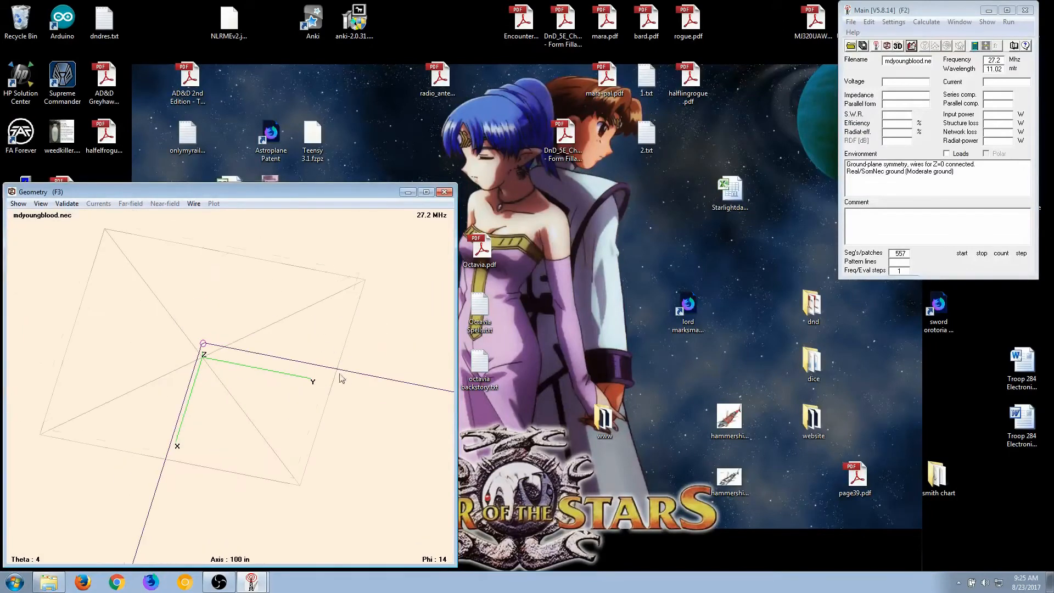
pyautogui.scroll(-2, 332, 365)
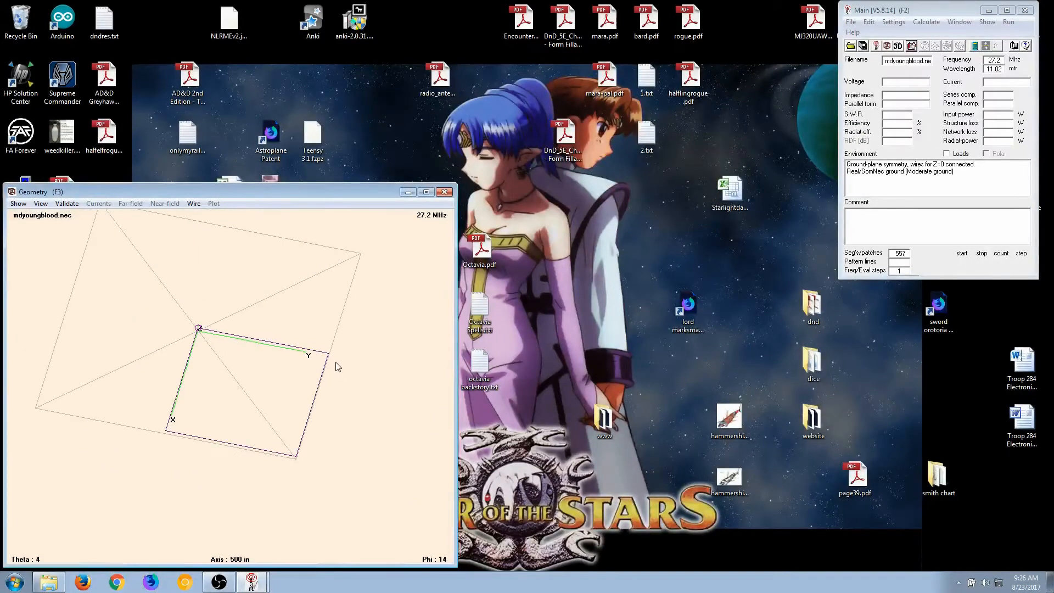
pyautogui.moveTo(336, 365); pyautogui.dragTo(258, 353)
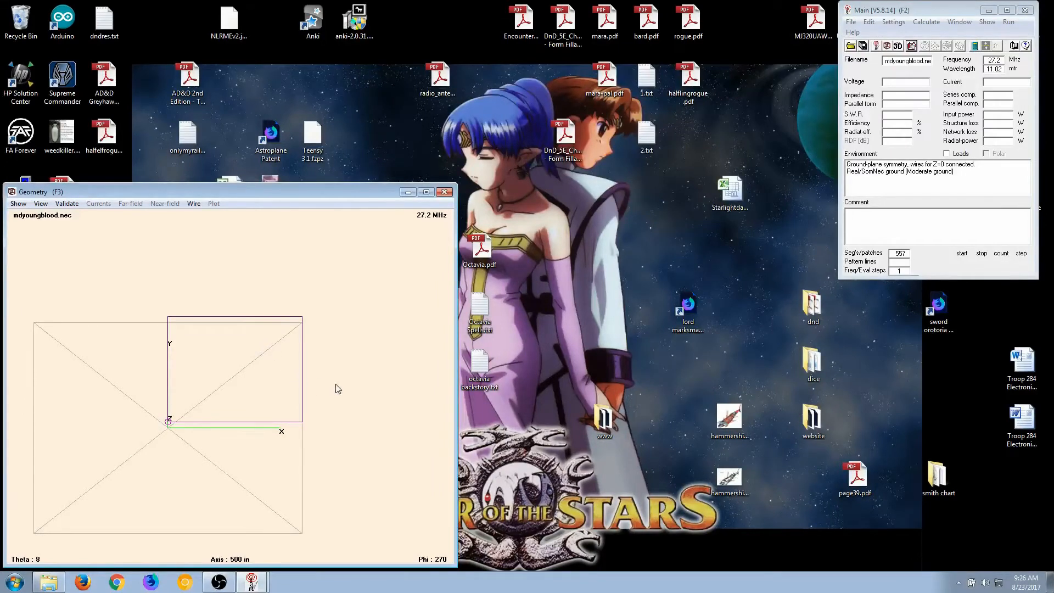
pyautogui.moveTo(338, 388); pyautogui.dragTo(339, 386)
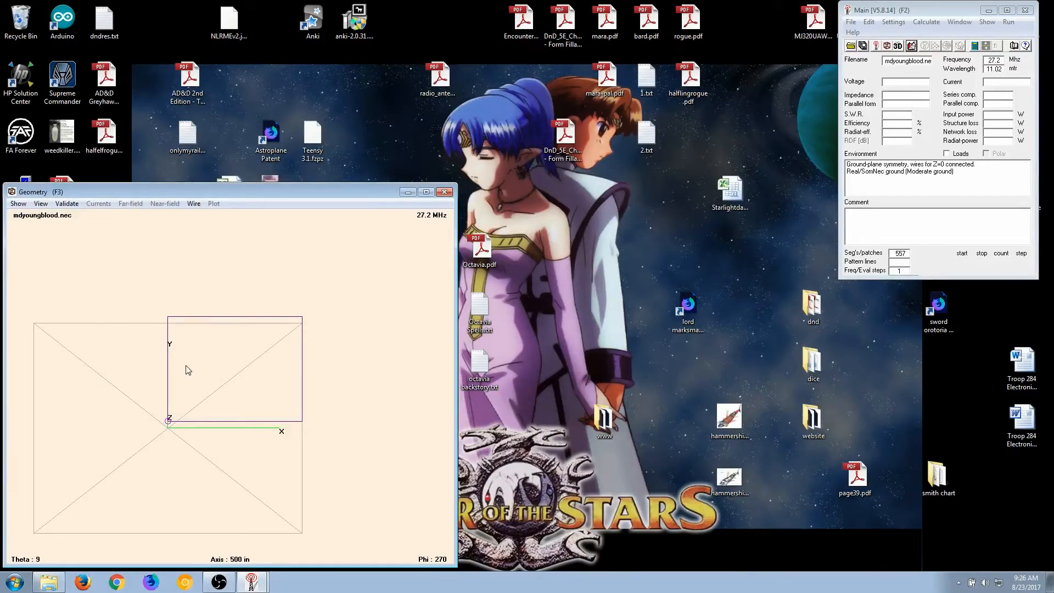
pyautogui.moveTo(322, 454); pyautogui.dragTo(319, 409)
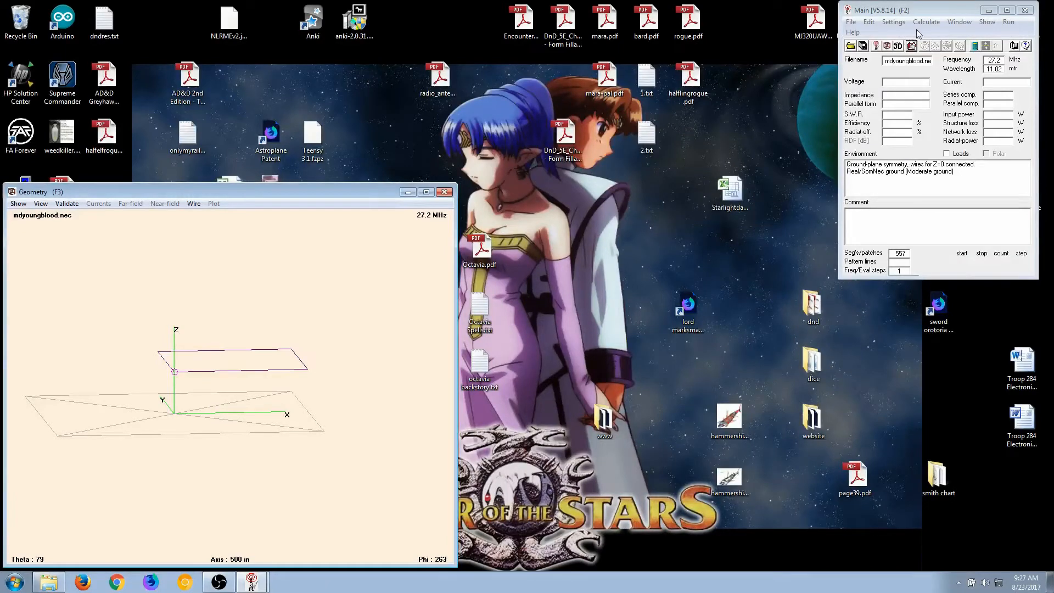
# - Set up a full far-field pattern calculation at 27.2 MHz with the average gain test enabled
pyautogui.click(929, 19)
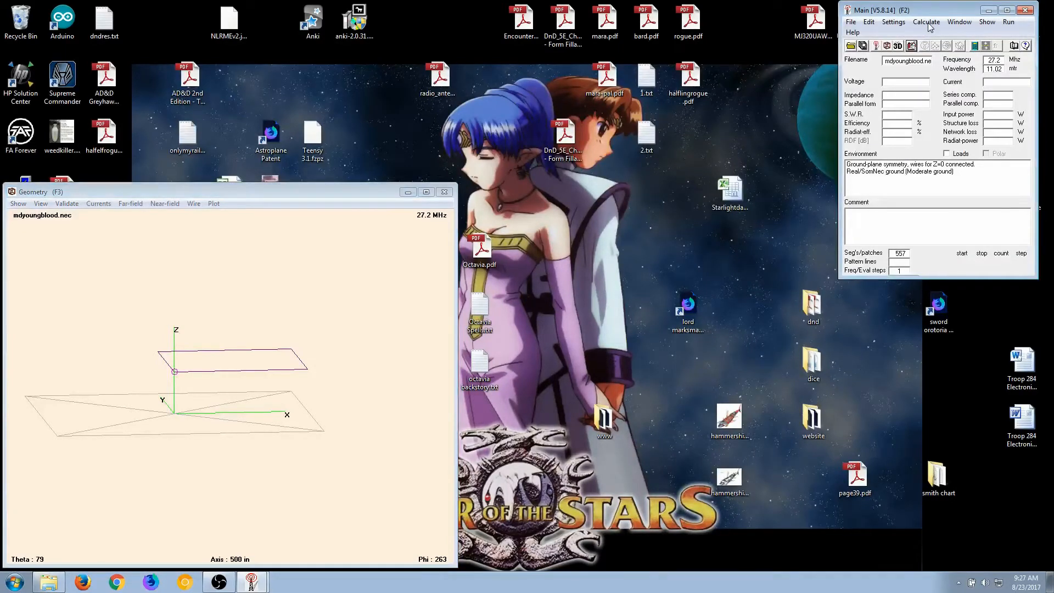
pyautogui.doubleClick(931, 12)
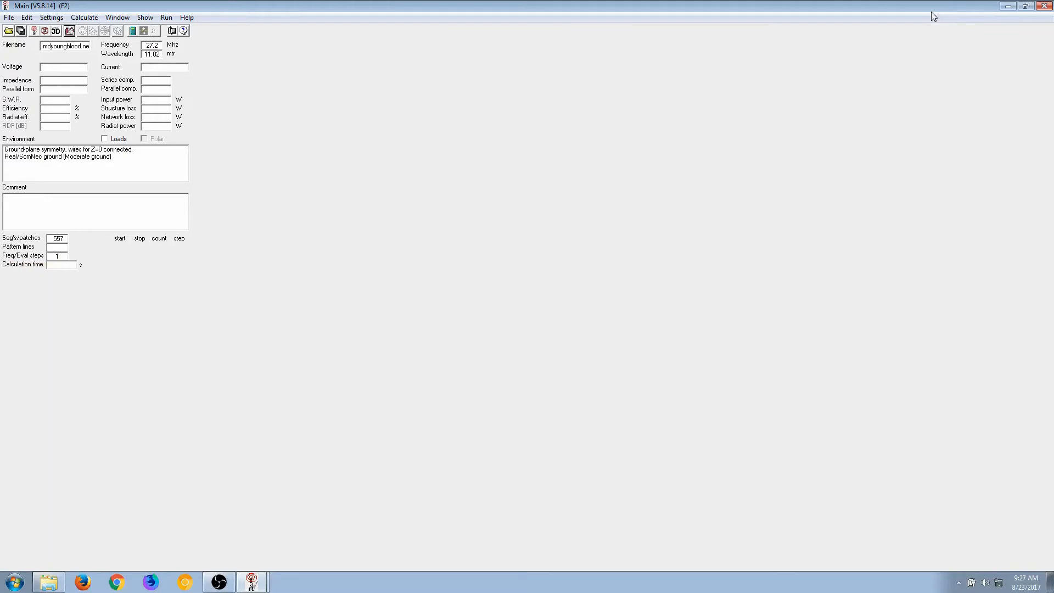
pyautogui.doubleClick(931, 12)
pyautogui.click(931, 24)
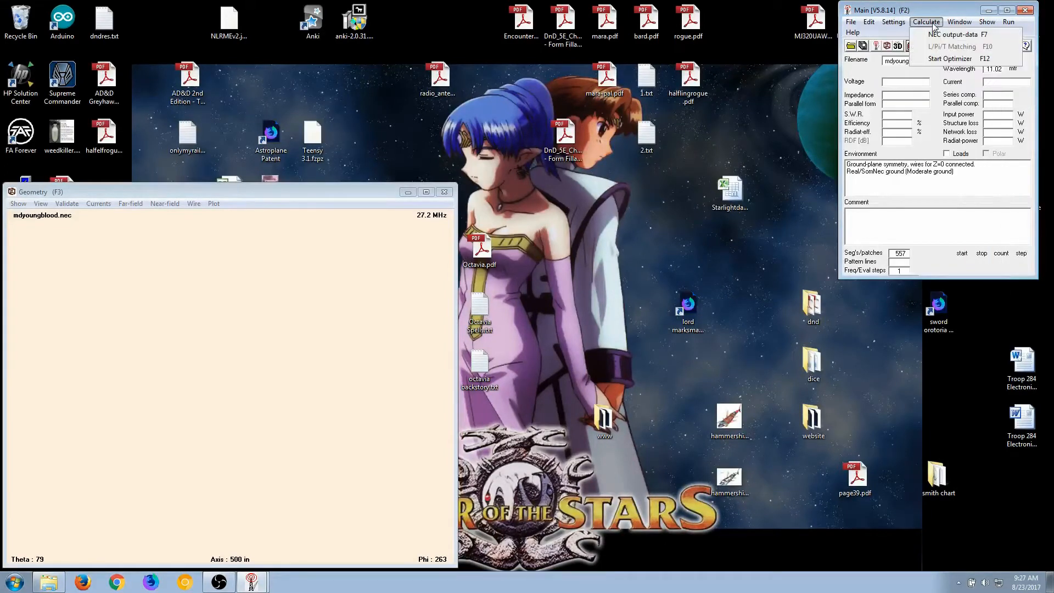
pyautogui.click(931, 35)
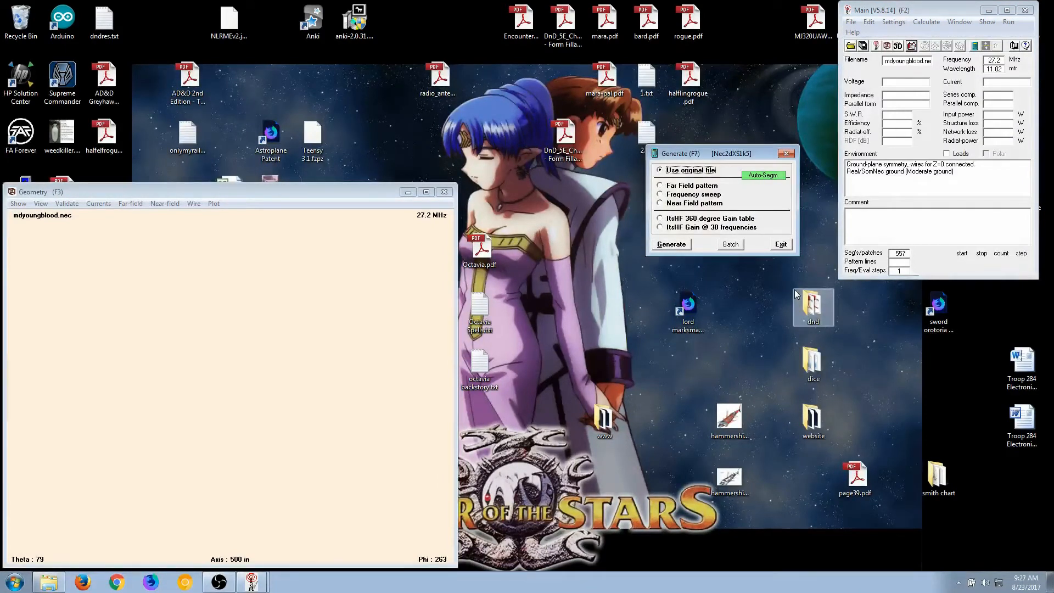
pyautogui.click(660, 186)
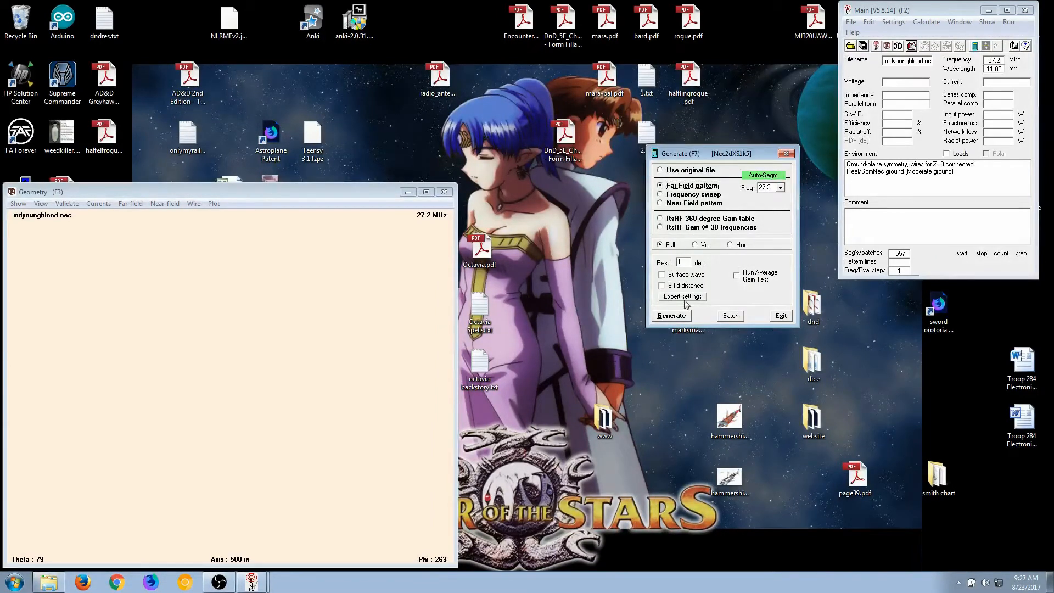
pyautogui.click(737, 278)
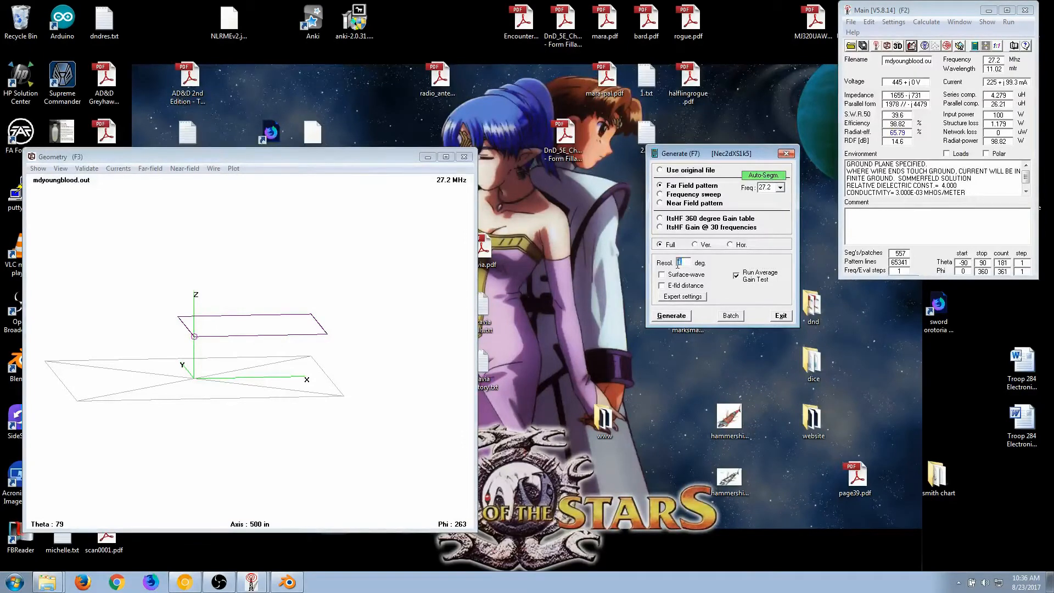
# - Set the far-field resolution to 1 degree and generate the results, accepting zero wire and ground losses for the average gain test
pyautogui.doubleClick(676, 265)
pyautogui.write('5')
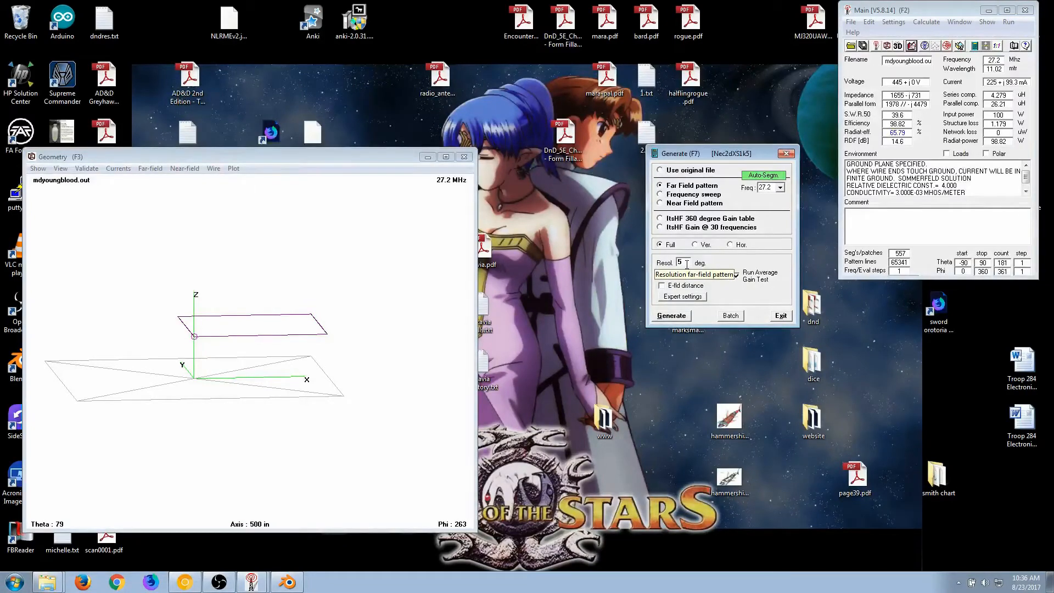
pyautogui.press('BackSpace')
pyautogui.write('1')
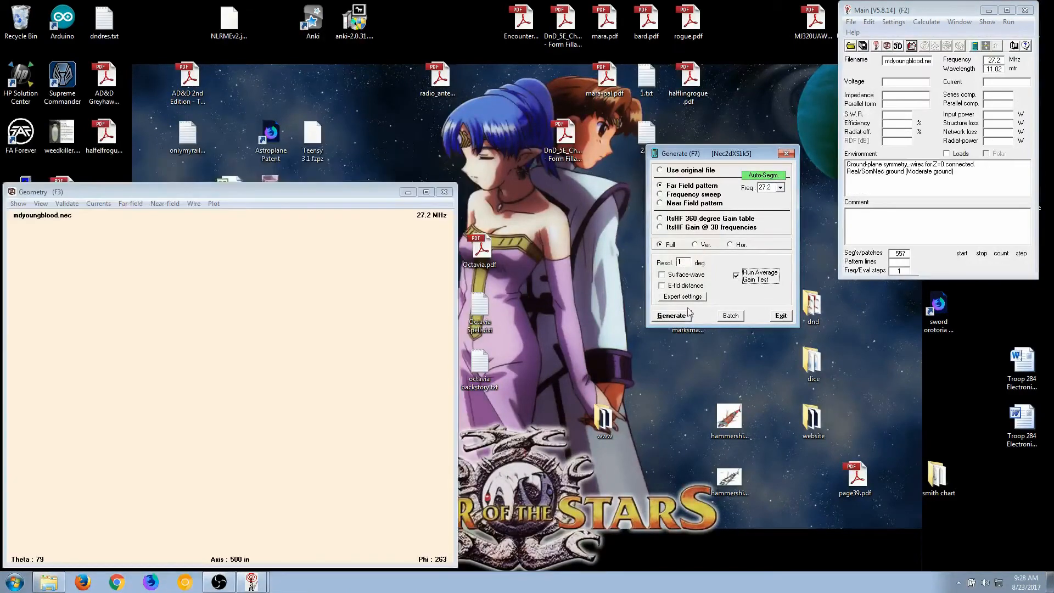
pyautogui.click(686, 316)
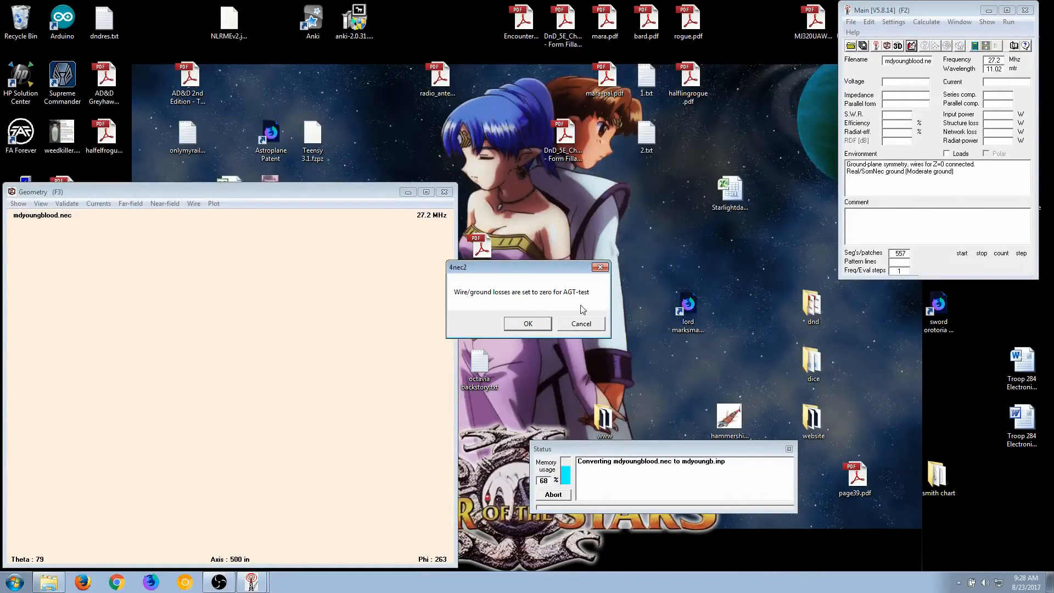
pyautogui.click(532, 326)
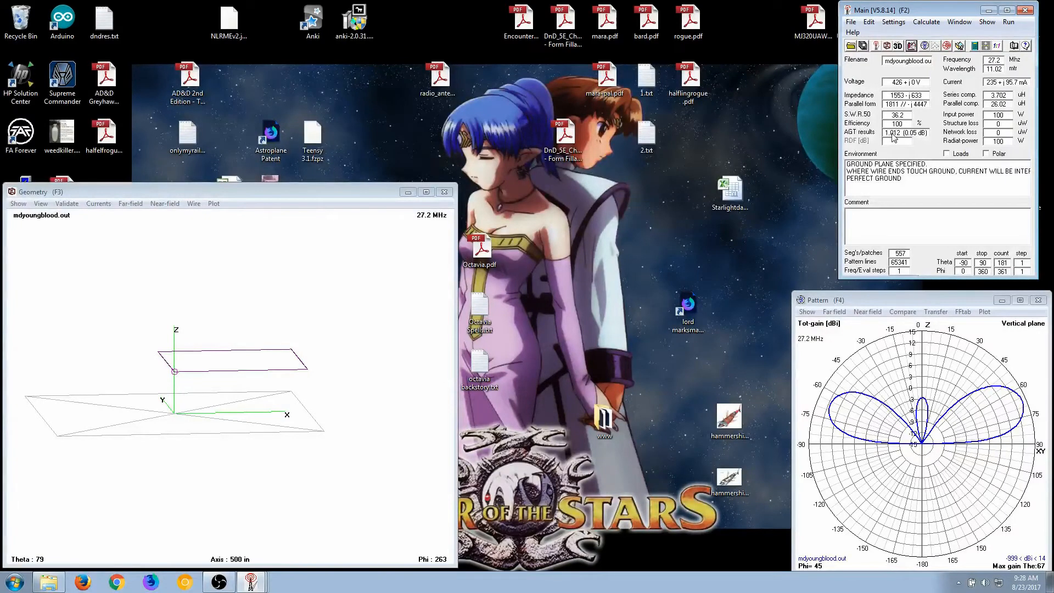
# - Open AGT.txt in Notepad and look up the accuracy rating for average gain values between 0.95 and 1.05
pyautogui.moveTo(149, 191); pyautogui.dragTo(284, 169)
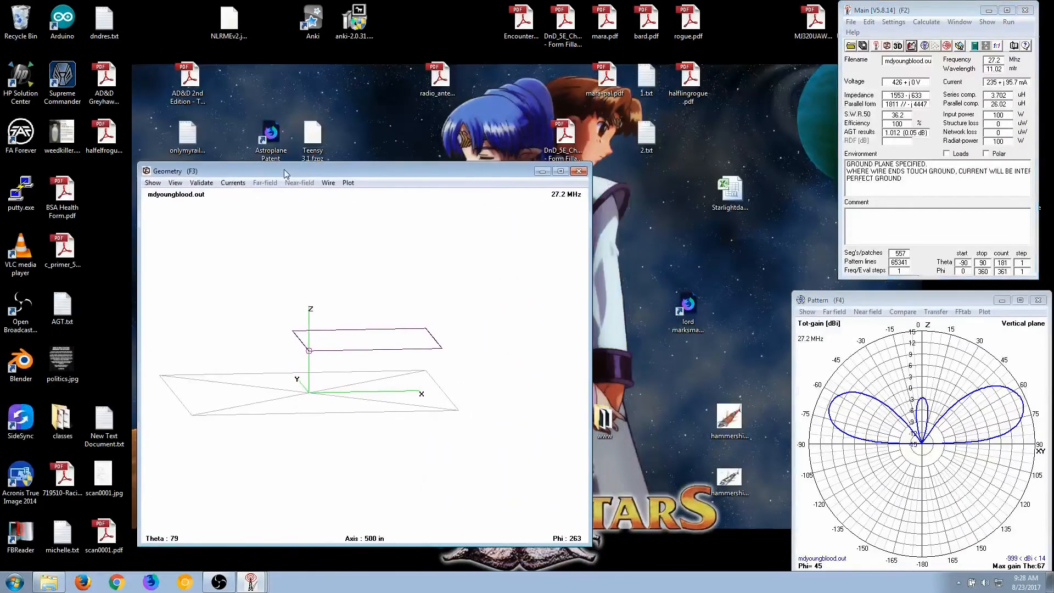
pyautogui.doubleClick(65, 309)
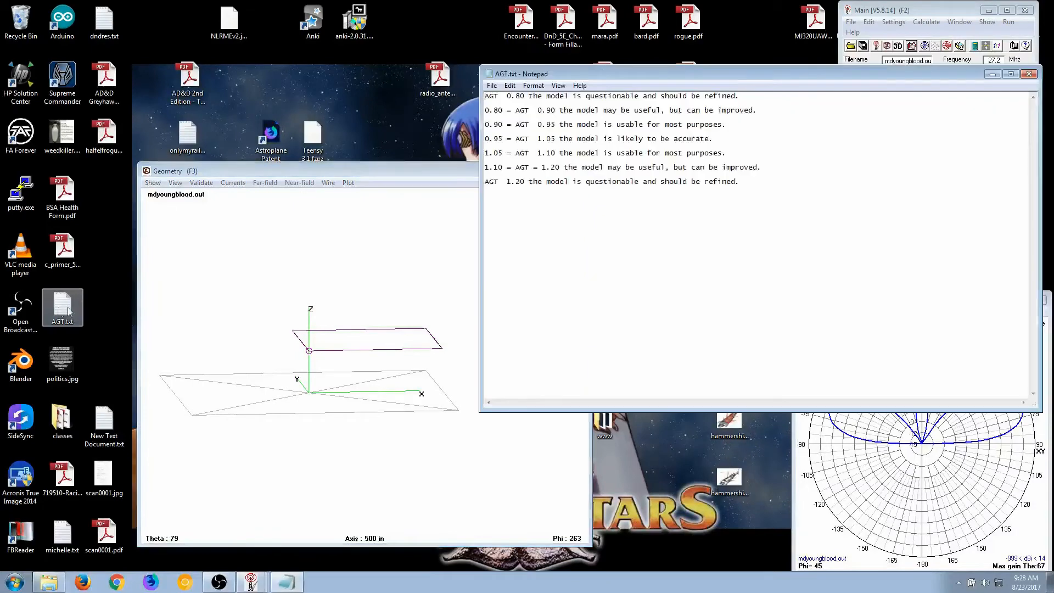
pyautogui.moveTo(705, 74); pyautogui.dragTo(429, 43)
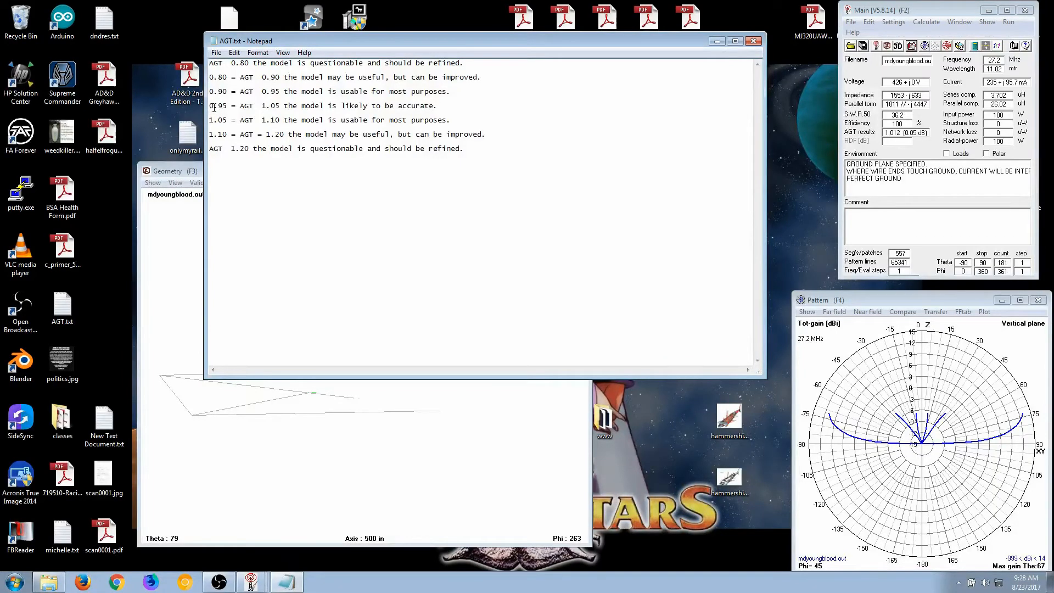
pyautogui.moveTo(211, 106); pyautogui.dragTo(445, 108)
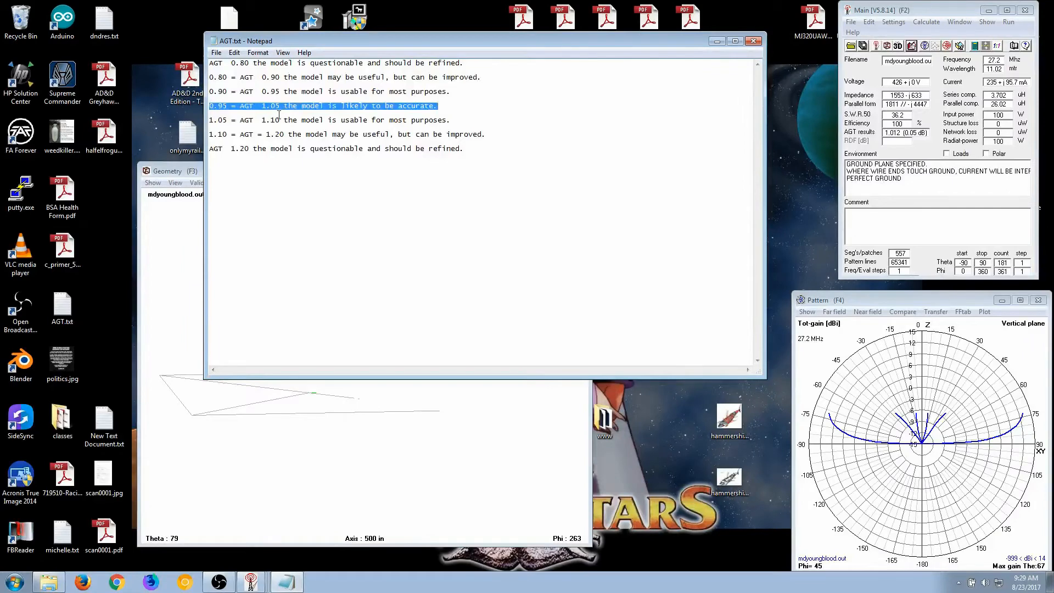
pyautogui.click(753, 41)
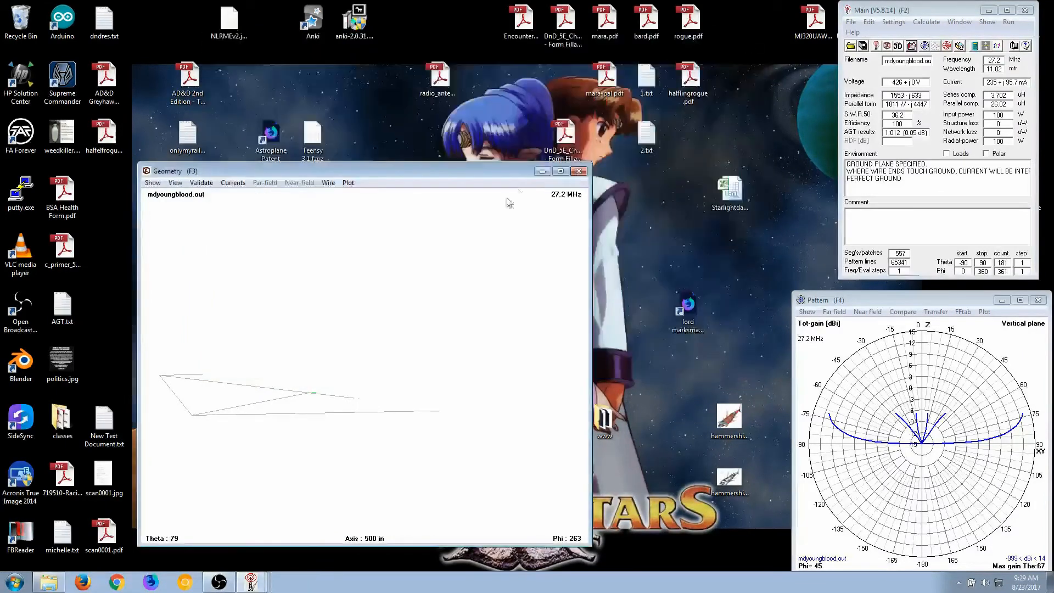
# - Set the radius of wire 1 to 0.05 in the geometry table and rerun the far-field average gain test
pyautogui.click(912, 46)
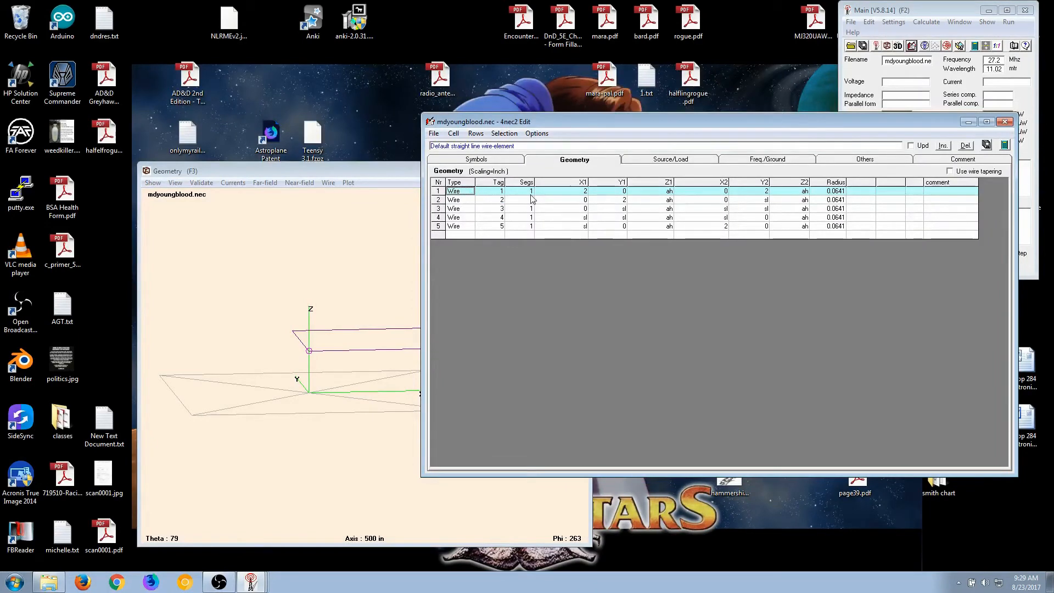
pyautogui.click(827, 192)
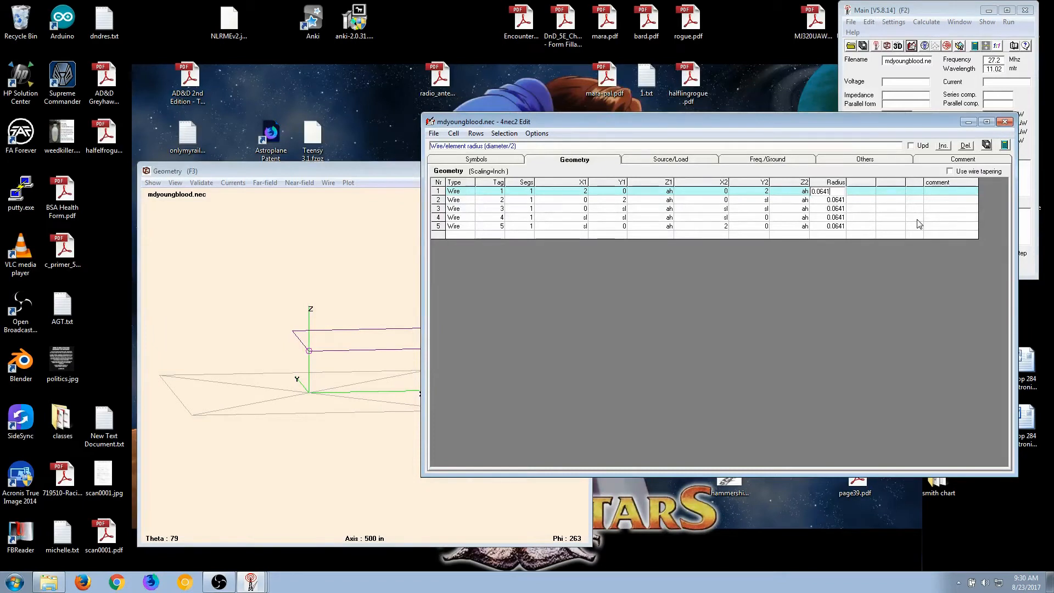
pyautogui.press('BackSpace')
pyautogui.press('BackSpace')
pyautogui.press('BackSpace')
pyautogui.write('5')
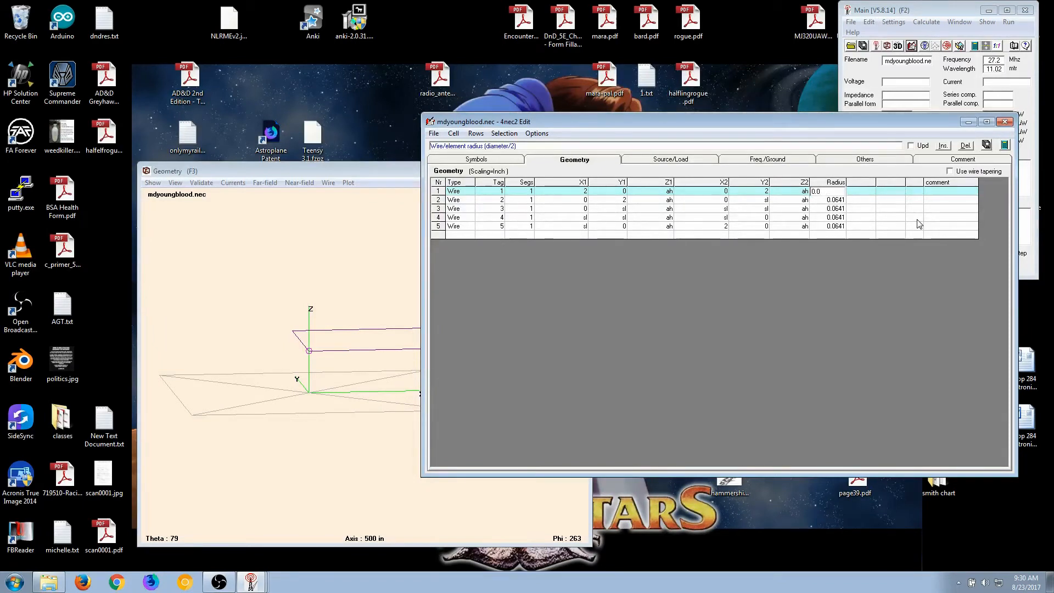
pyautogui.click(1004, 121)
pyautogui.press('F7')
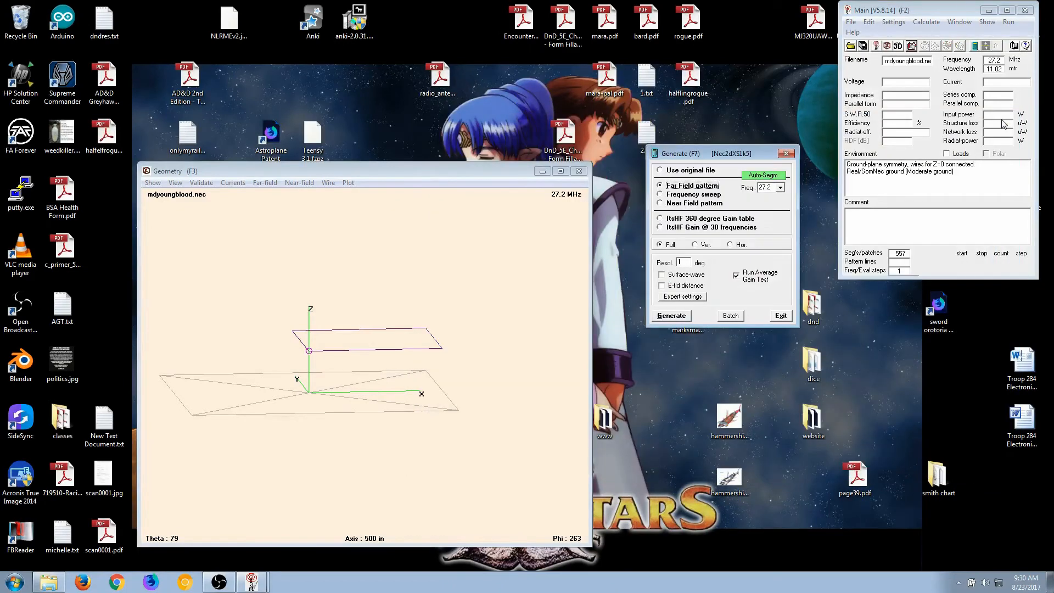
pyautogui.press('Return')
pyautogui.press('Return')
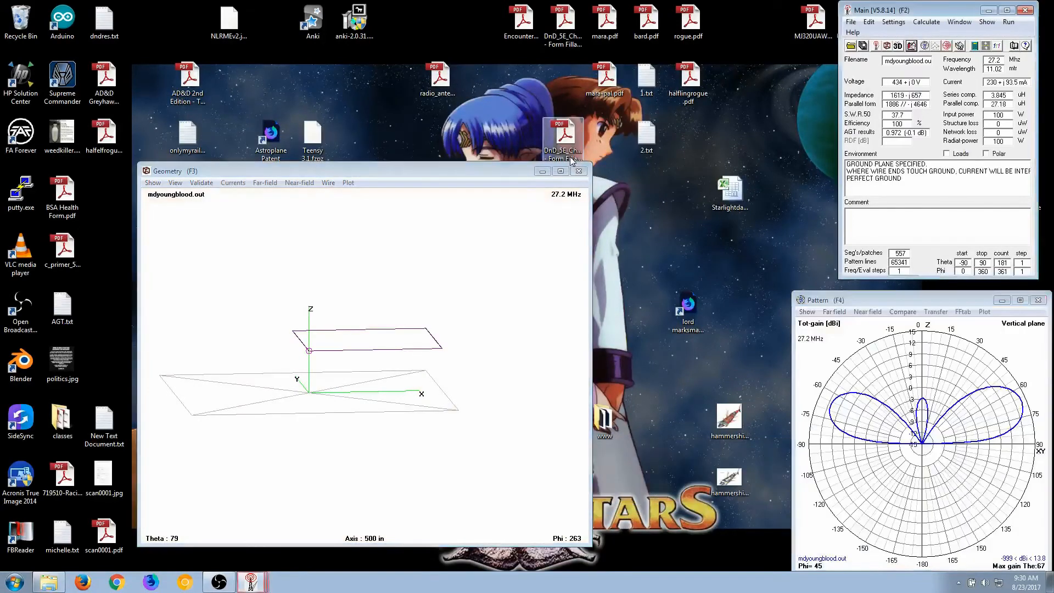
# - Set the radius of wire 1 to 0.06 and rerun the average gain test with the same far-field settings
pyautogui.click(914, 47)
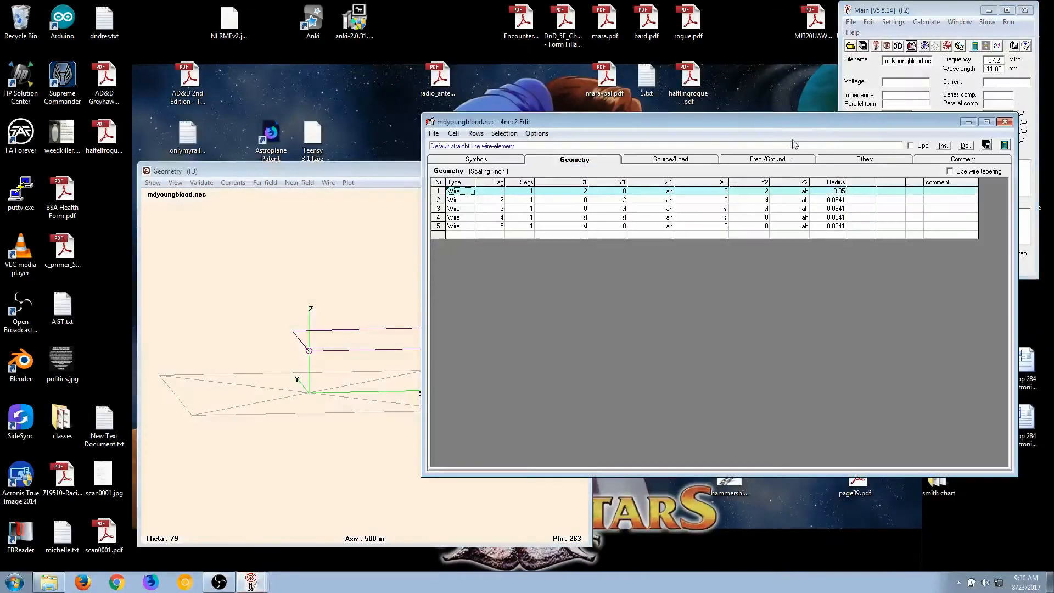
pyautogui.click(831, 191)
pyautogui.press('BackSpace')
pyautogui.write('6')
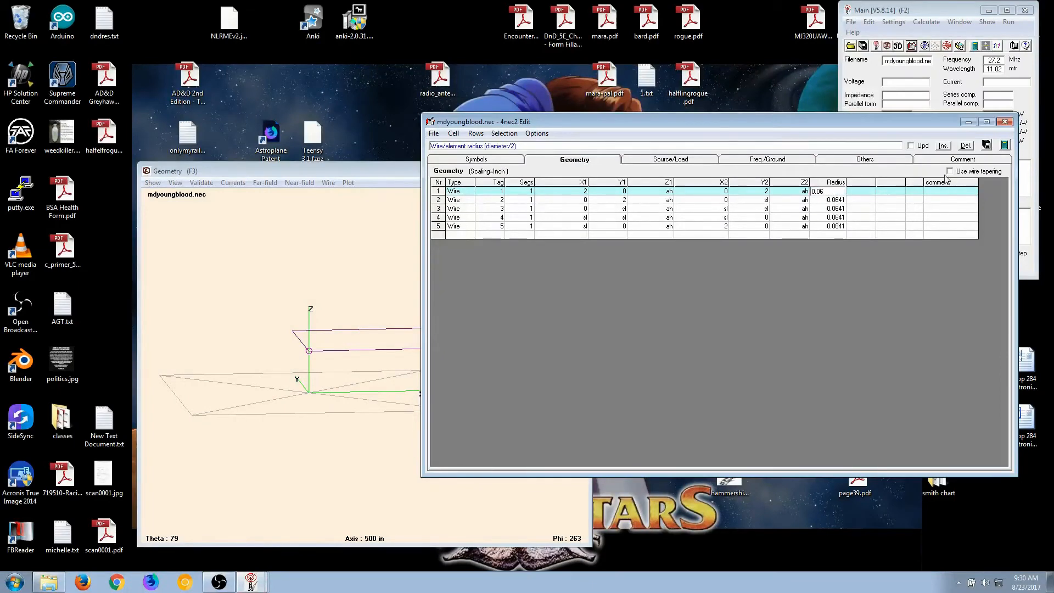
pyautogui.press('Return')
pyautogui.click(1004, 124)
pyautogui.press('F7')
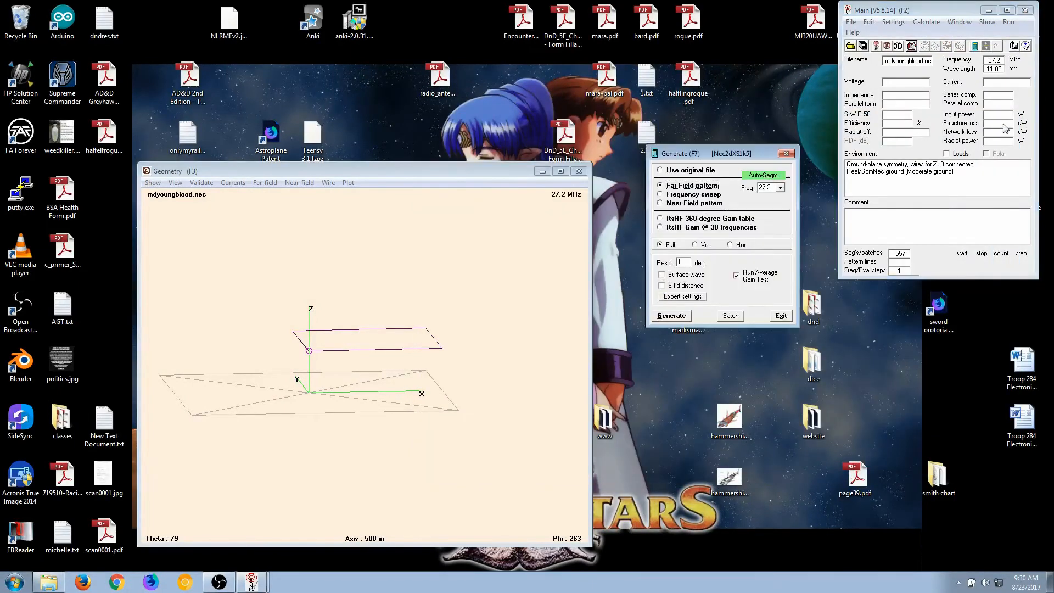
pyautogui.press('Return')
pyautogui.press('Return')
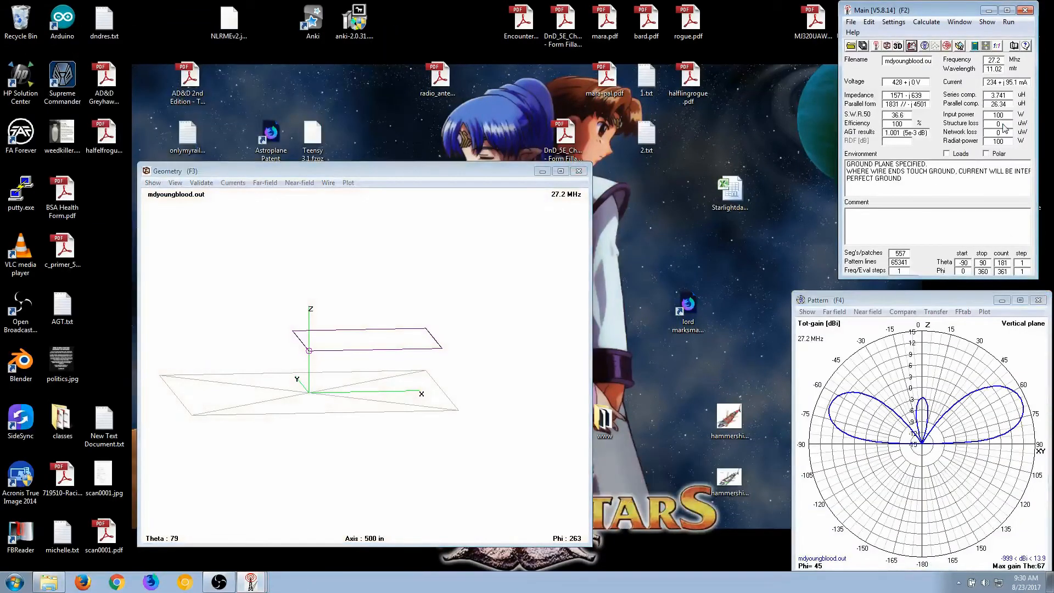
# - Set the radius of wire 1 to 0.059, save the model and rerun the average gain test
pyautogui.click(911, 45)
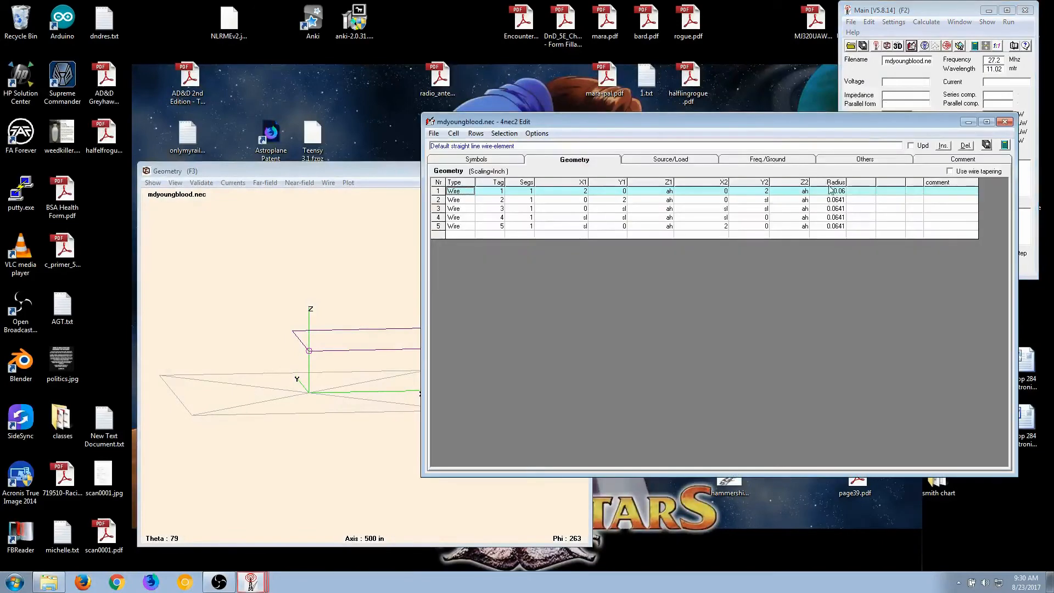
pyautogui.click(831, 190)
pyautogui.press('BackSpace')
pyautogui.write('5')
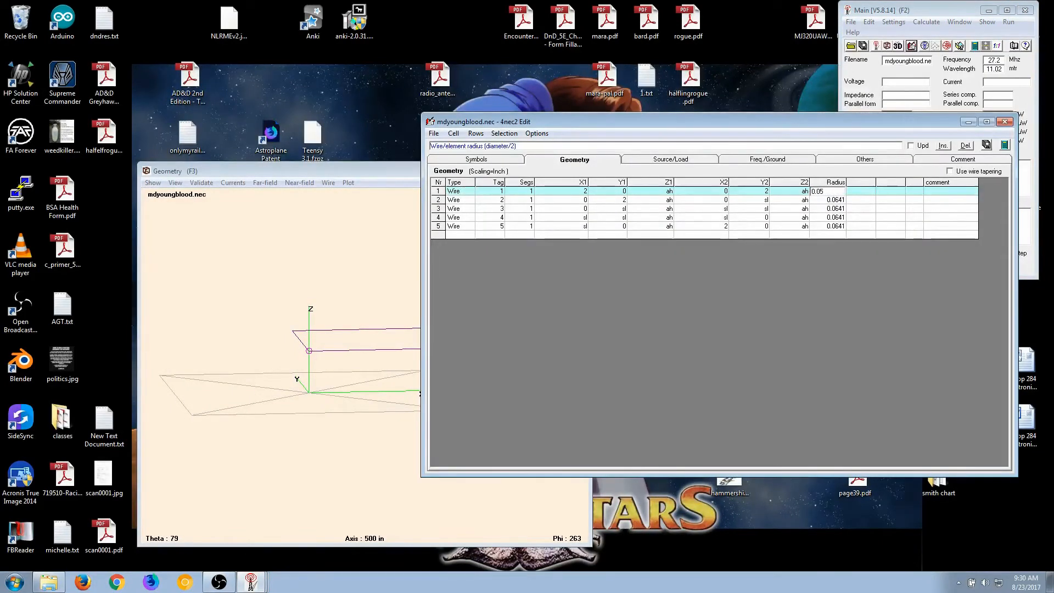
pyautogui.write('9')
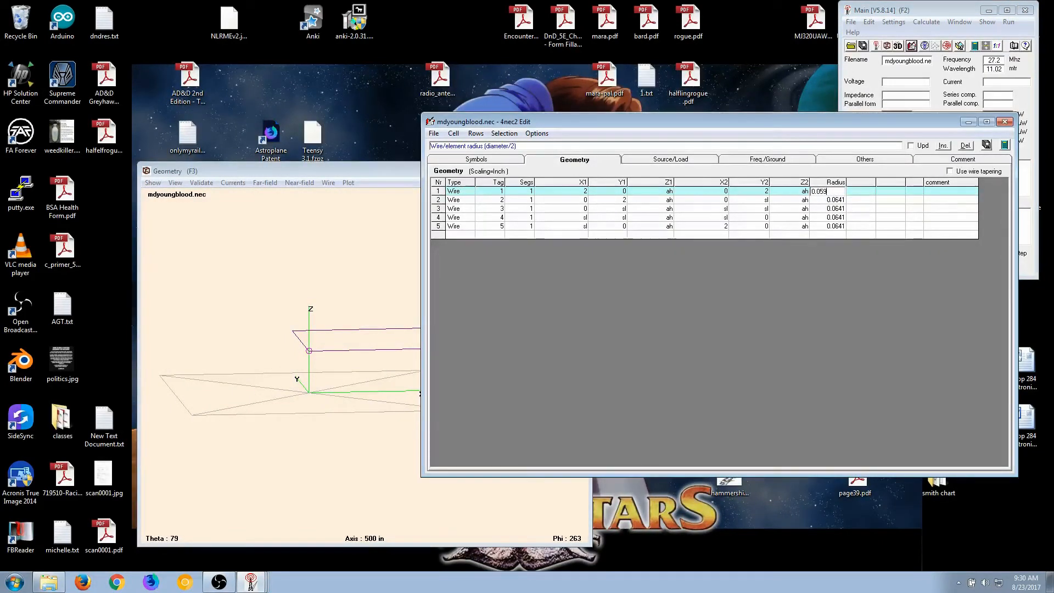
pyautogui.click(986, 146)
pyautogui.click(1005, 122)
pyautogui.press('F7')
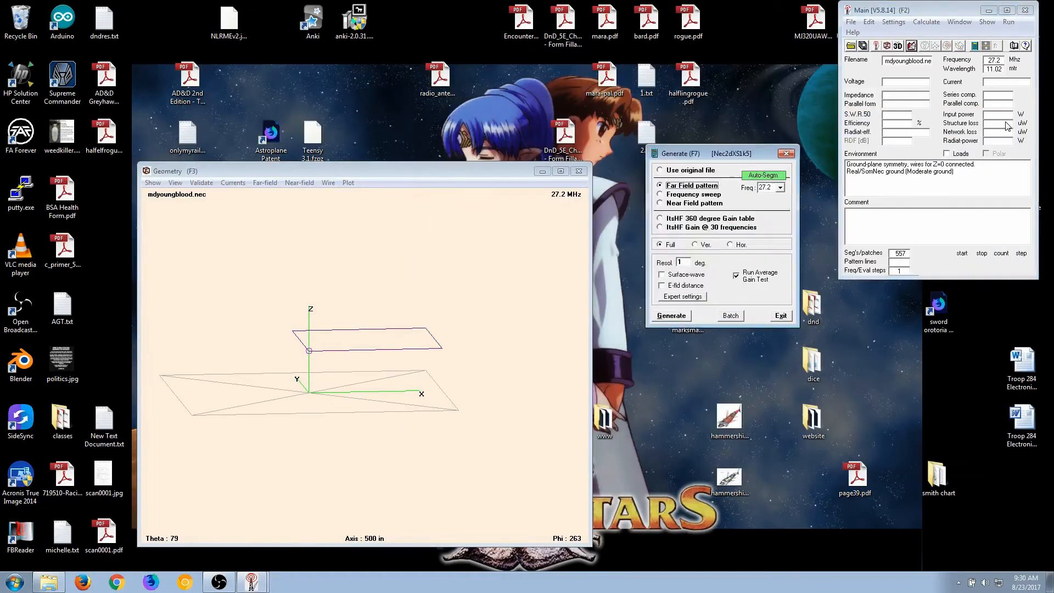
pyautogui.press('Return')
pyautogui.press('Return')
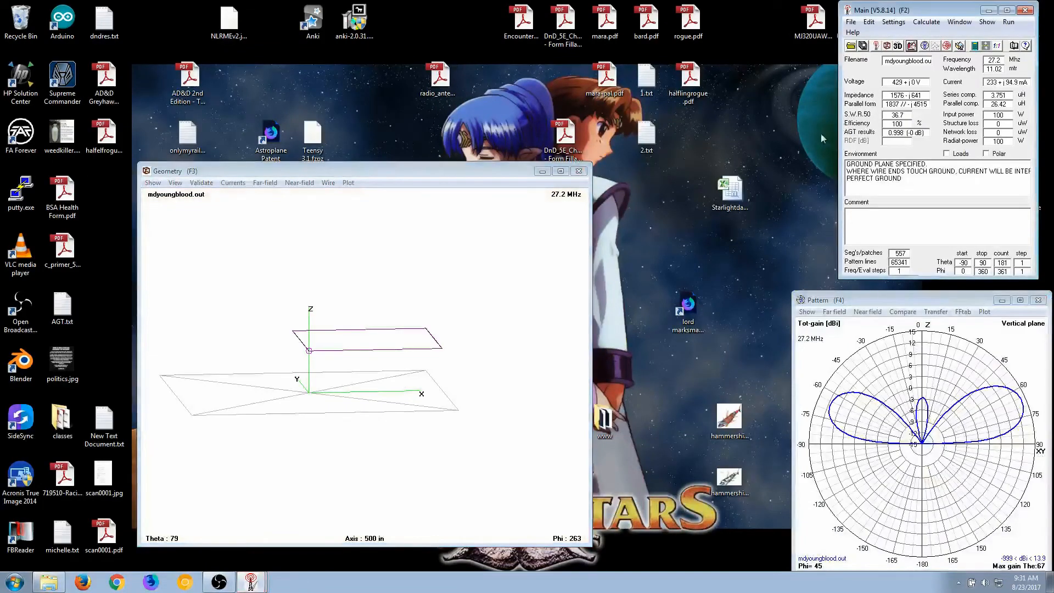
# - Refine the radius of wire 1 to 0.0597 and regenerate the far-field pattern with the average gain test
pyautogui.click(911, 47)
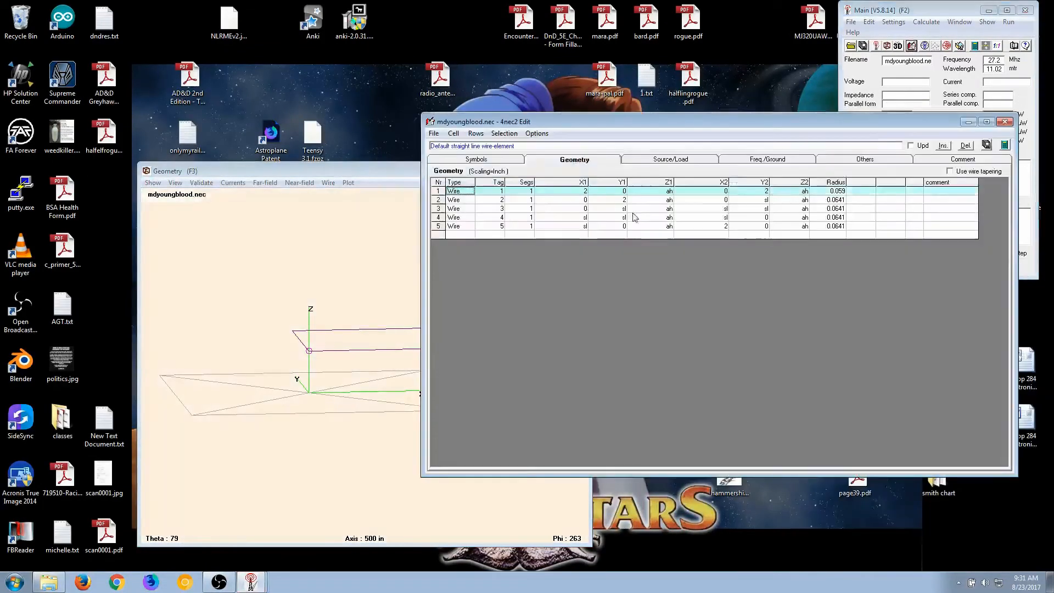
pyautogui.click(838, 191)
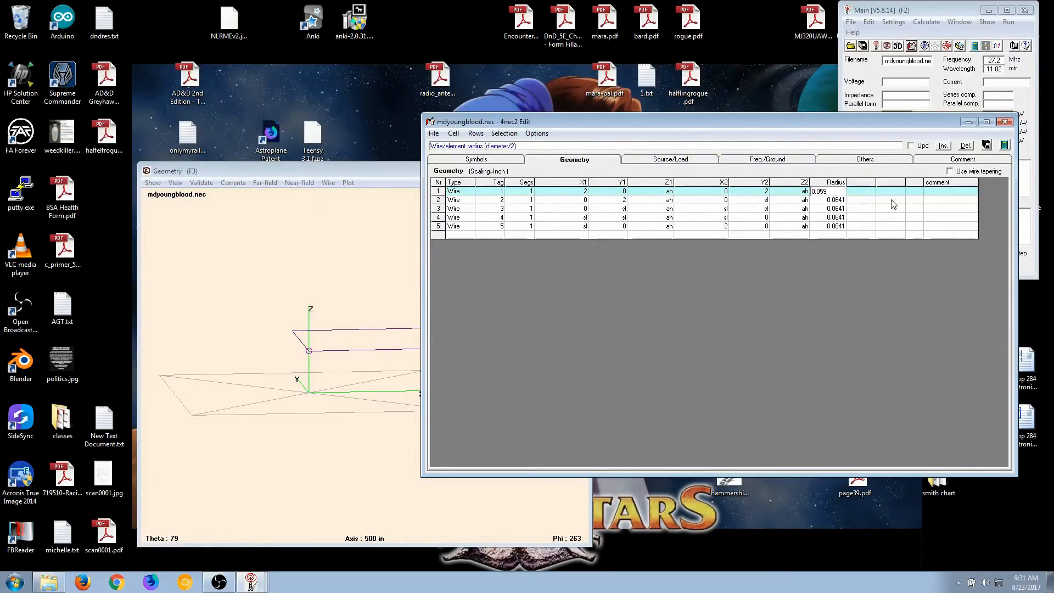
pyautogui.write('7')
pyautogui.press('Return')
pyautogui.click(1003, 124)
pyautogui.press('F7')
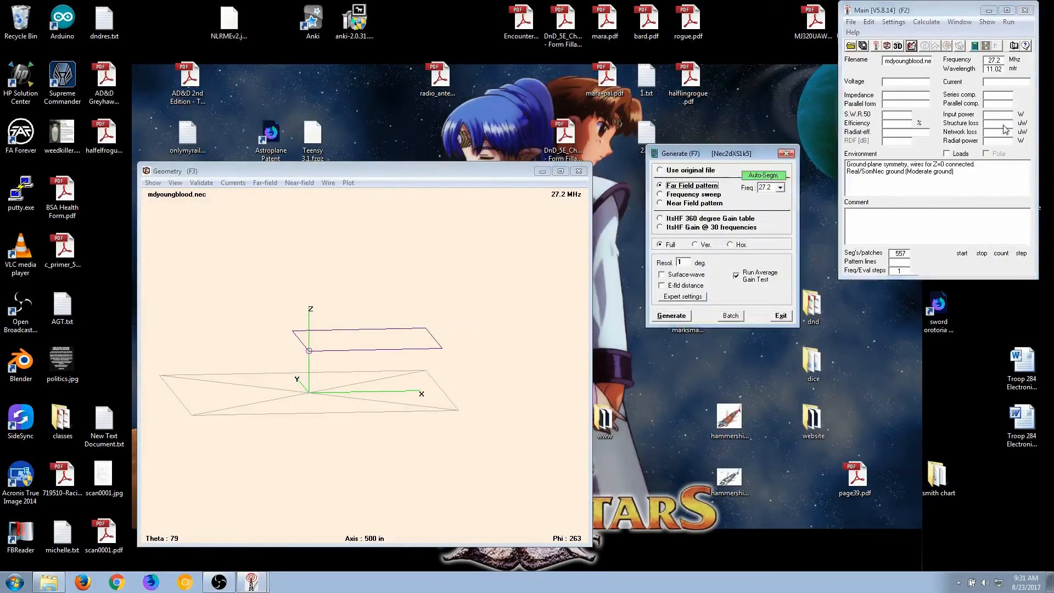
pyautogui.press('Return')
pyautogui.press('Return')
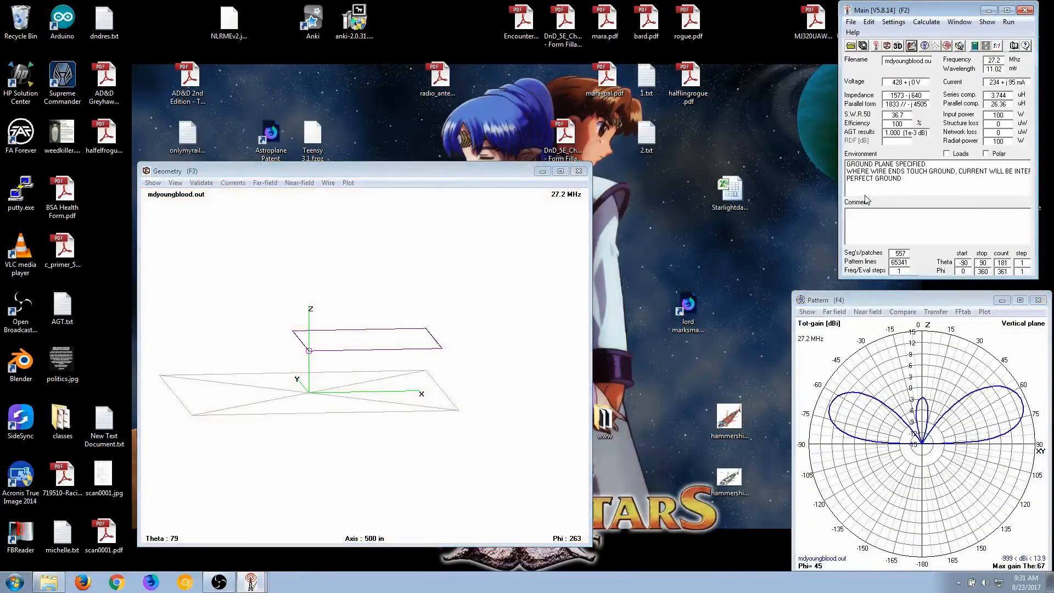
# - Generate the full far-field pattern over real ground without the average gain test, and display its horizontal plane
pyautogui.press('F7')
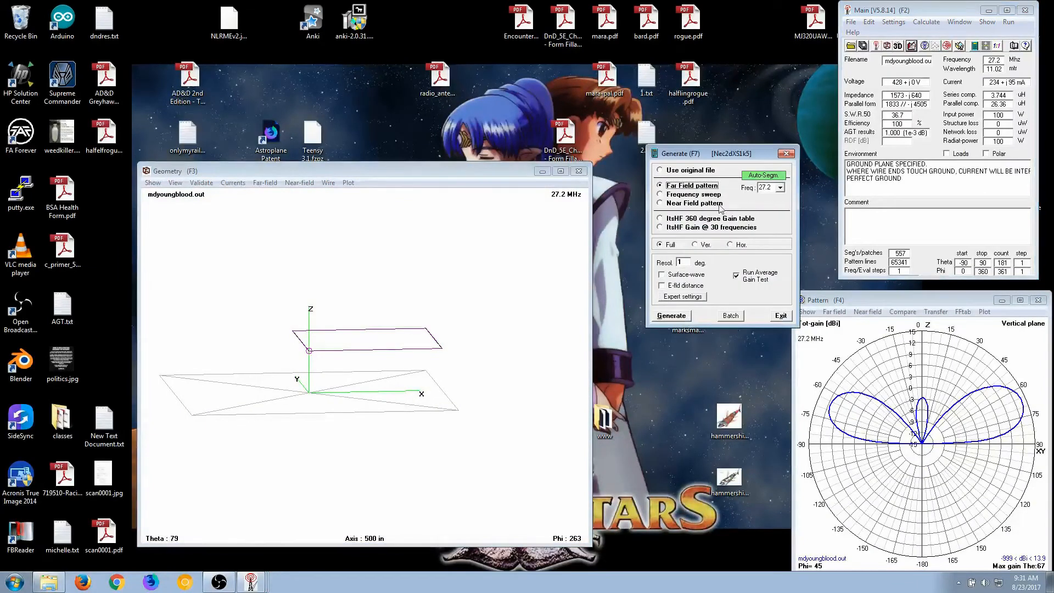
pyautogui.click(678, 316)
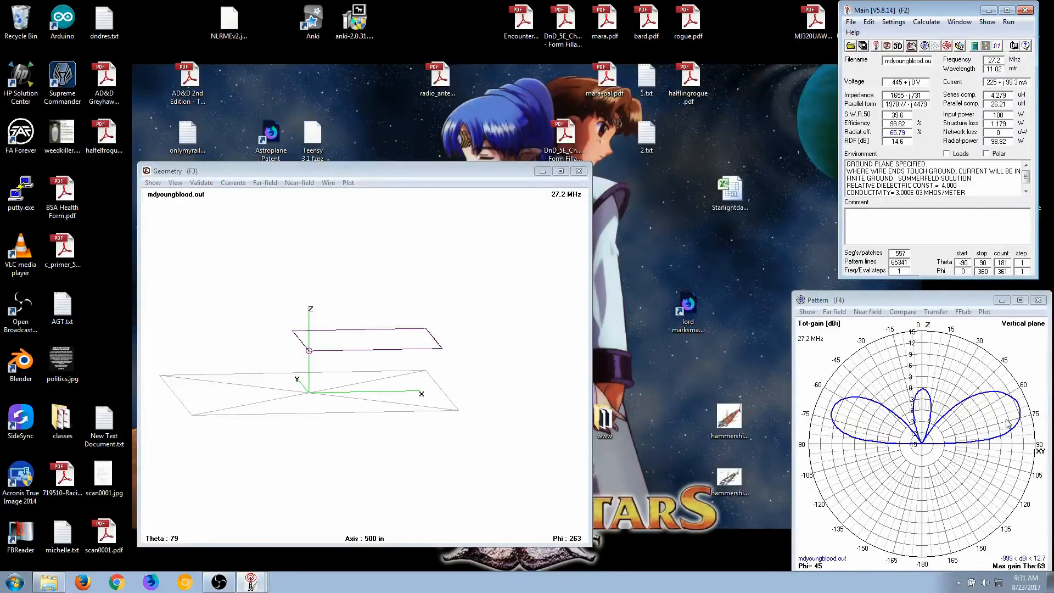
pyautogui.click(835, 312)
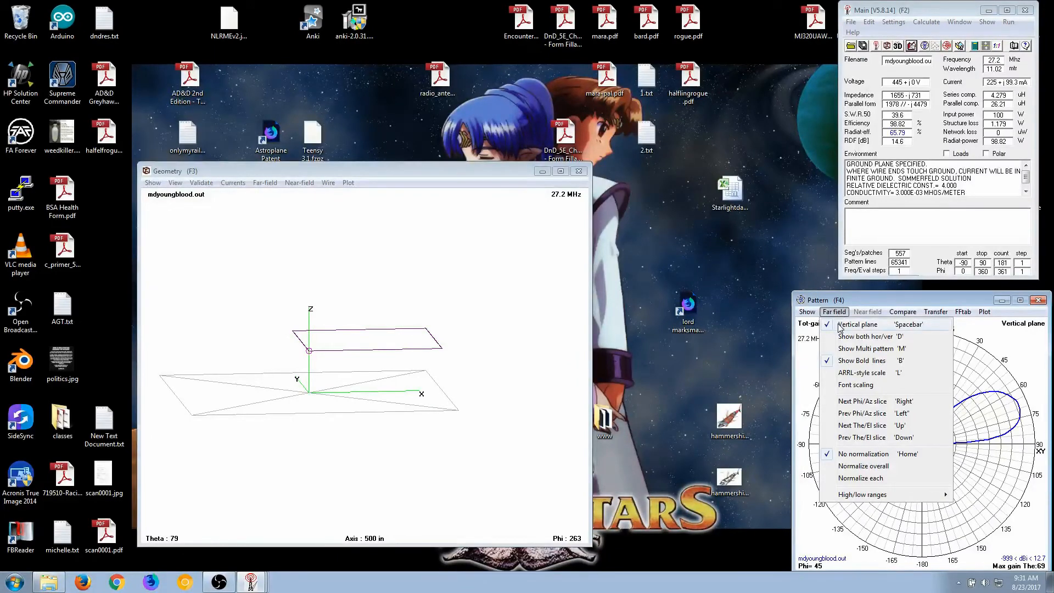
pyautogui.click(856, 324)
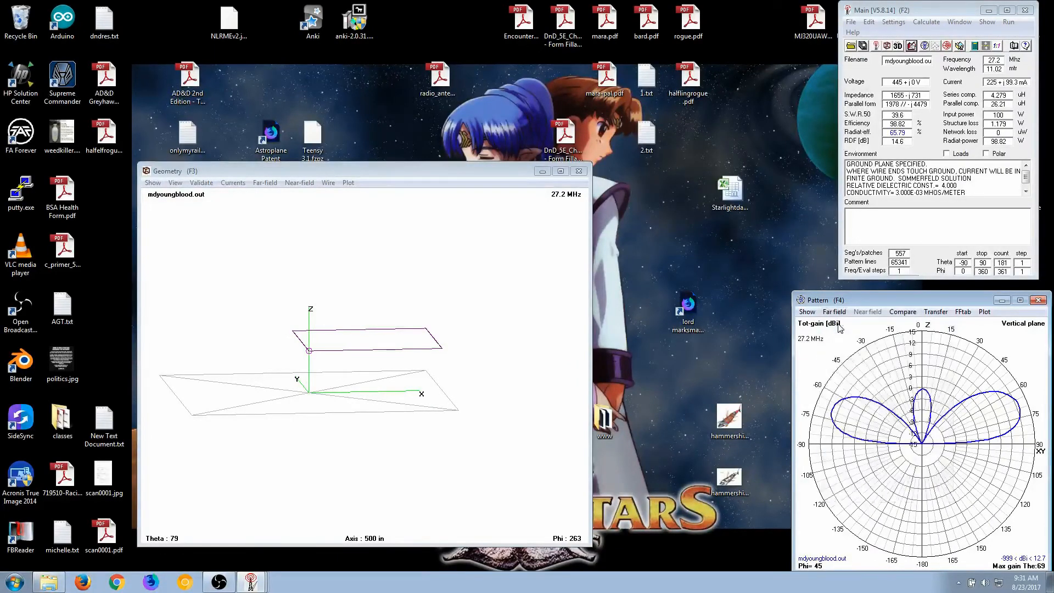
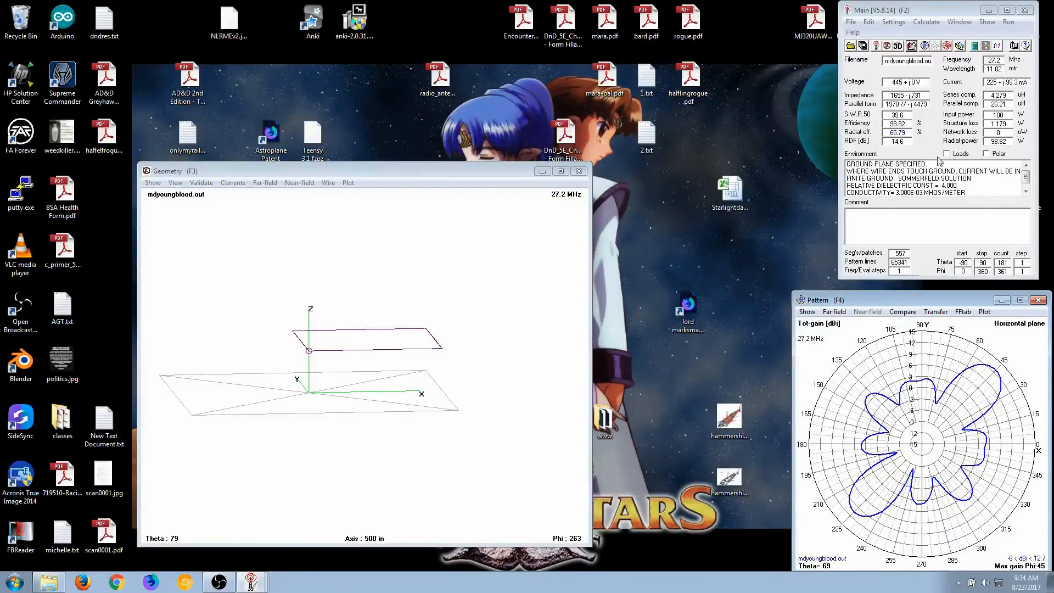
# - In Iowa Hills Smith Chart, review the Z0 setting and the matching plot for the antenna's load impedance
pyautogui.click(909, 146)
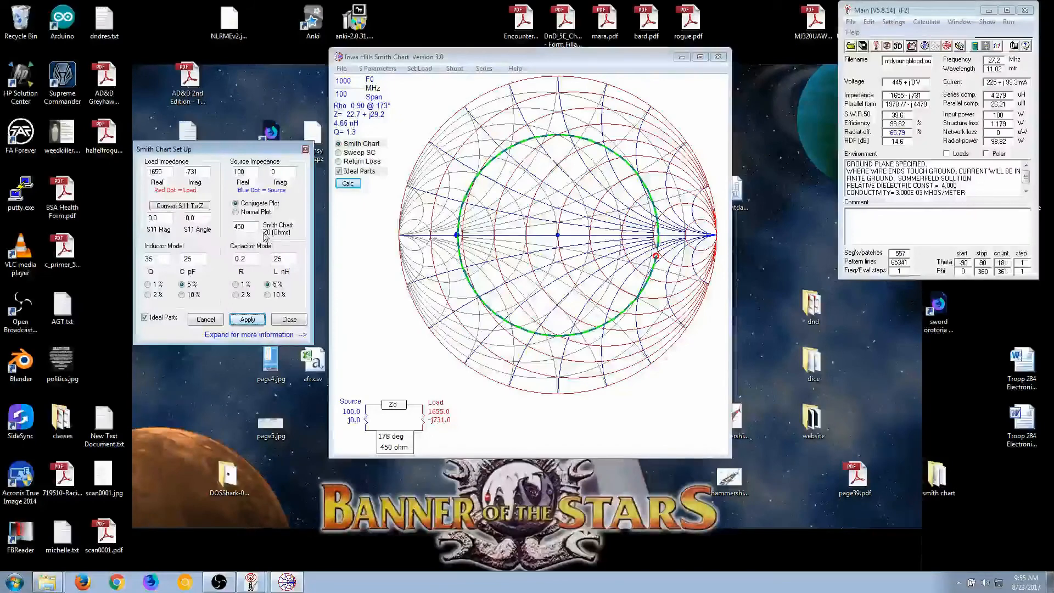
pyautogui.doubleClick(247, 227)
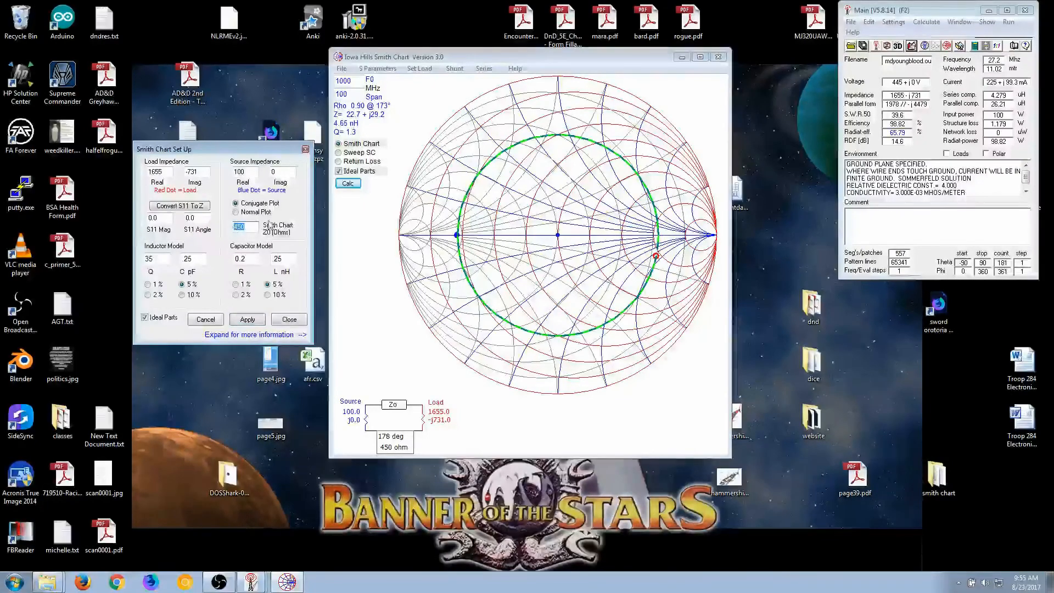
pyautogui.click(248, 229)
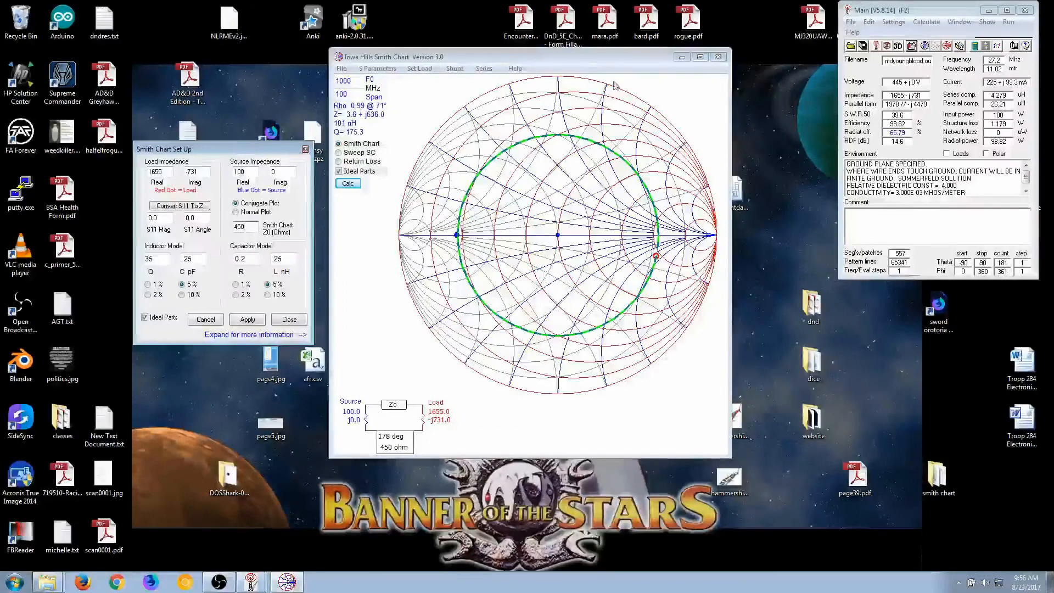
pyautogui.click(597, 56)
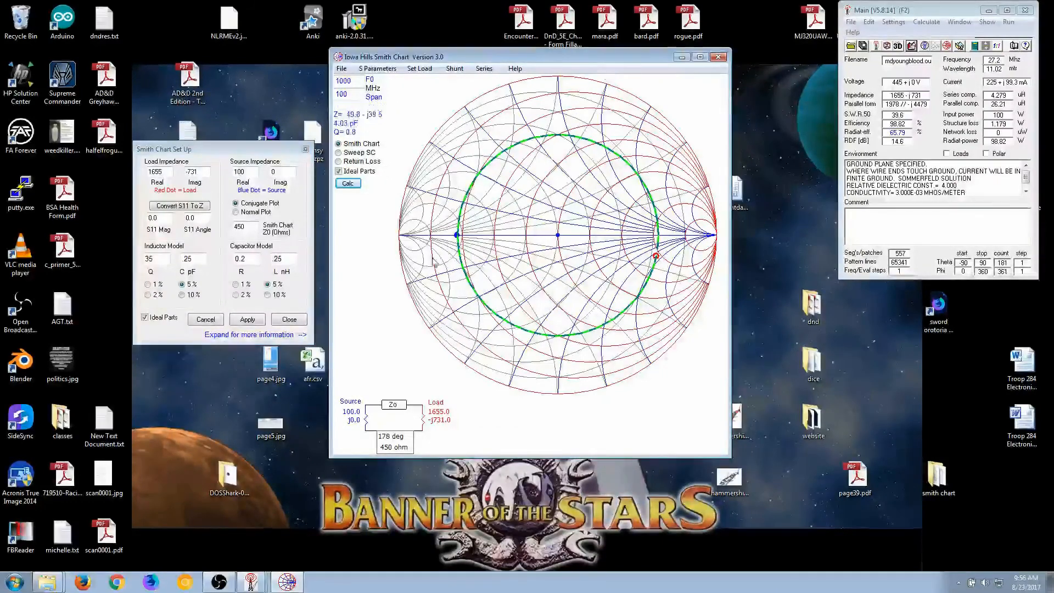